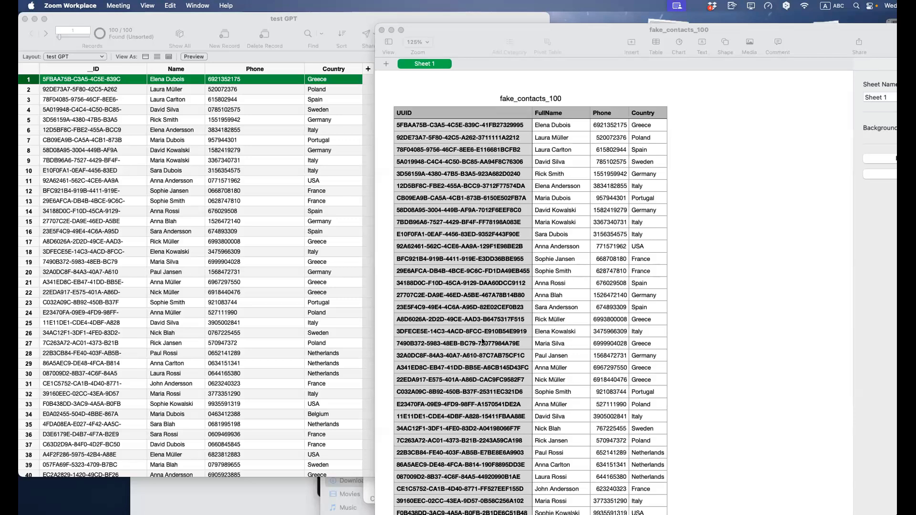
Step: Review the contact rows in the fake_contacts_100 spreadsheet, then move its window aside and bring the ChatGPT conversation forward
scroll(496, 310, down, 2)
scroll(505, 286, up, 2)
drag(581, 51, 576, 294)
click(584, 252)
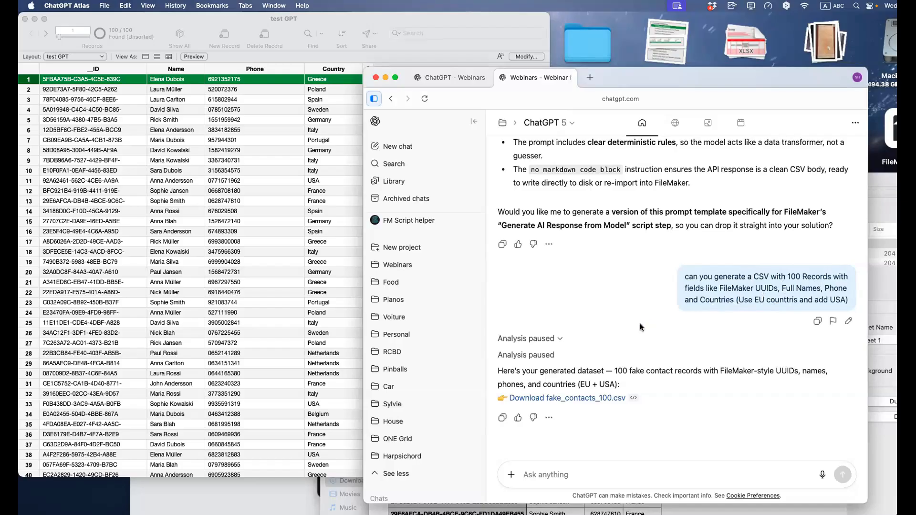
Step: Switch to FileMaker Pro and examine the contact records' phone and country values, including the USA record in row 11
click(255, 272)
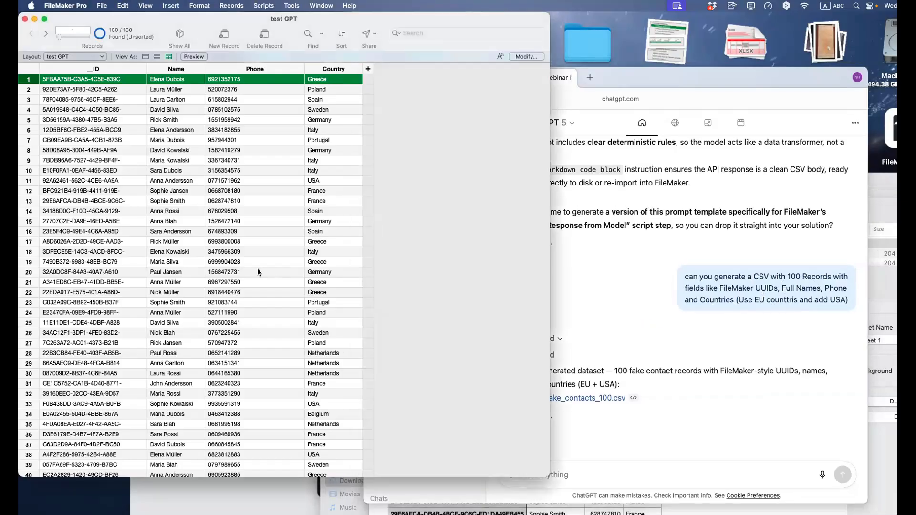
scroll(258, 272, down, 15)
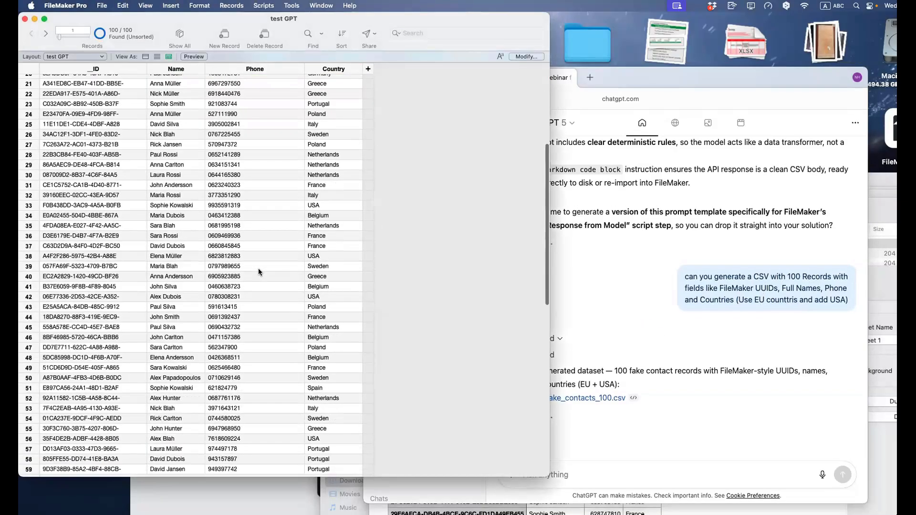
scroll(258, 272, up, 15)
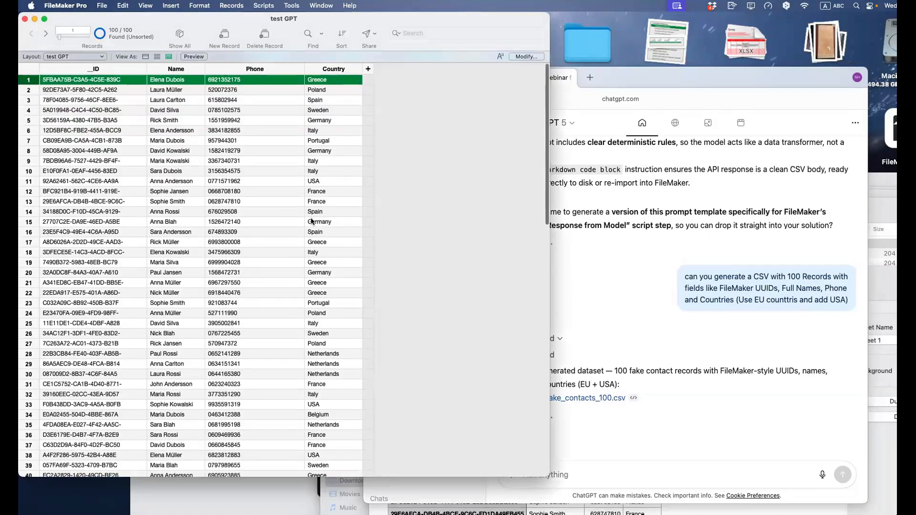
click(321, 180)
right_click(321, 180)
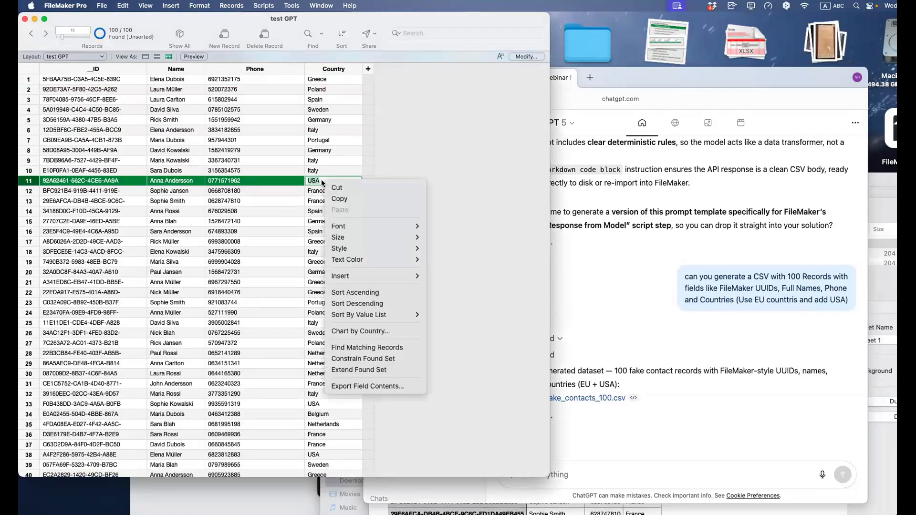
click(496, 235)
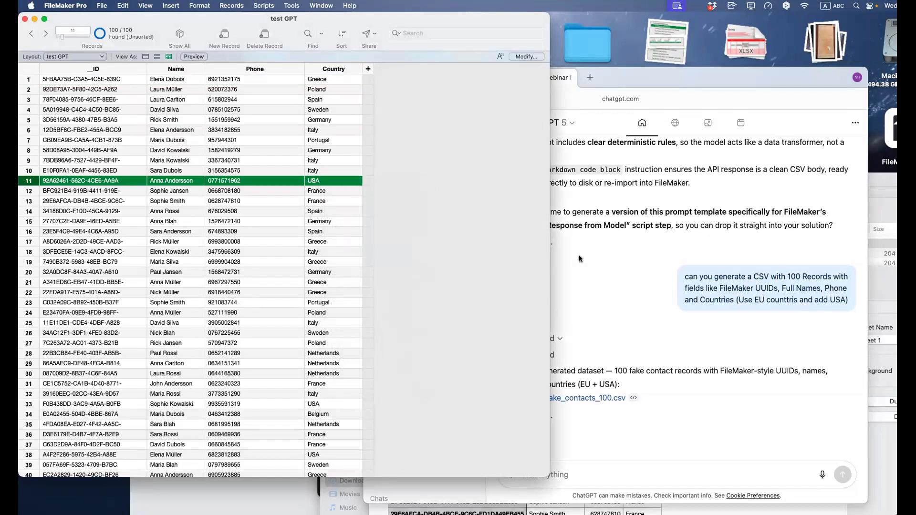
Step: Reposition the ChatGPT window, then switch to Numbers and close the fake_contacts_100 spreadsheet
click(579, 256)
drag(627, 79, 601, 55)
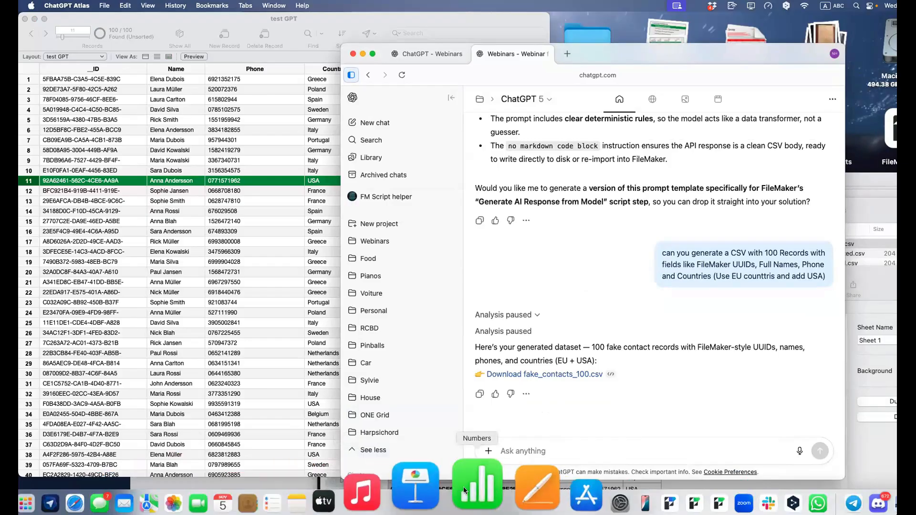
drag(604, 278, 421, 115)
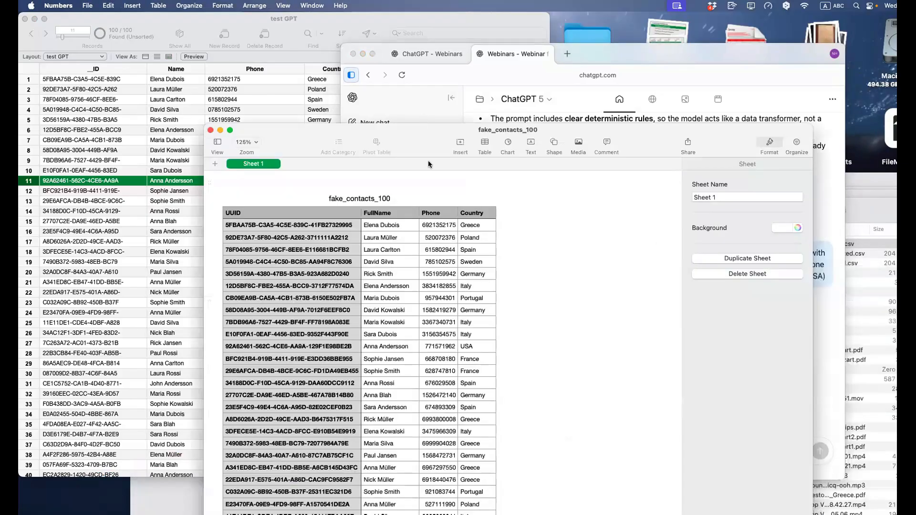
scroll(431, 245, down, 2)
scroll(432, 246, down, 7)
key(super+w)
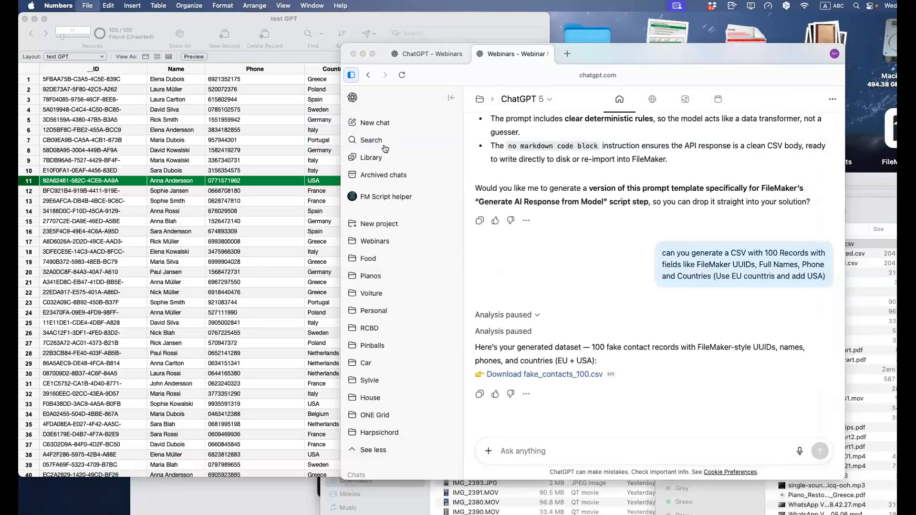
Step: In FileMaker Pro, set up a record export to Downloads as a comma-separated values file named "contact test phones.csv"
click(249, 130)
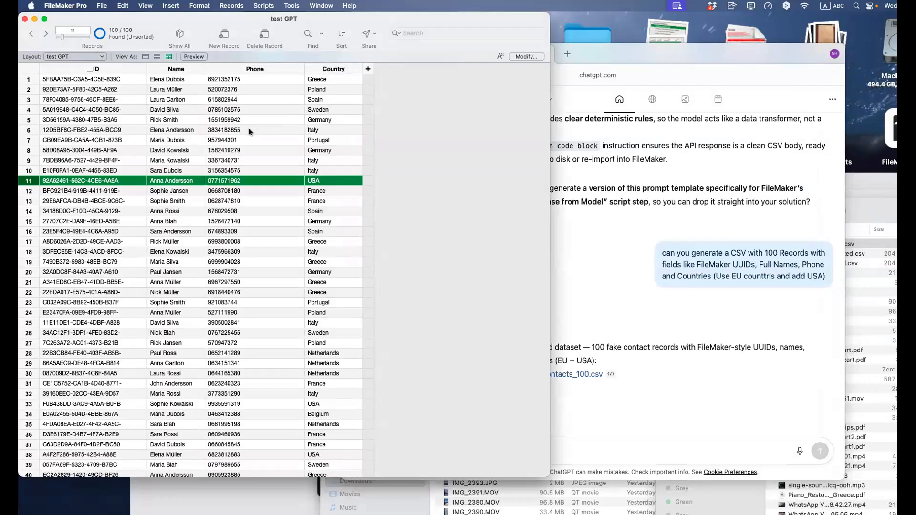
click(109, 5)
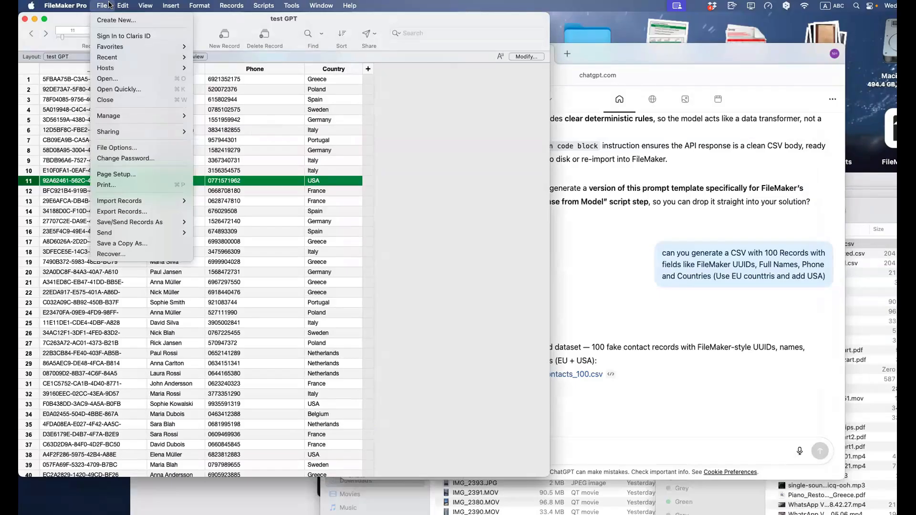
click(129, 211)
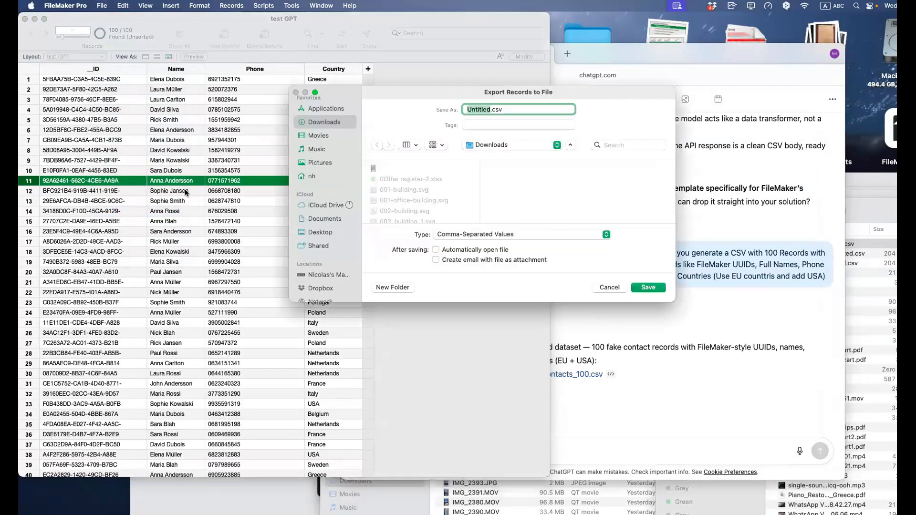
text(contact test phones)
click(462, 235)
click(462, 236)
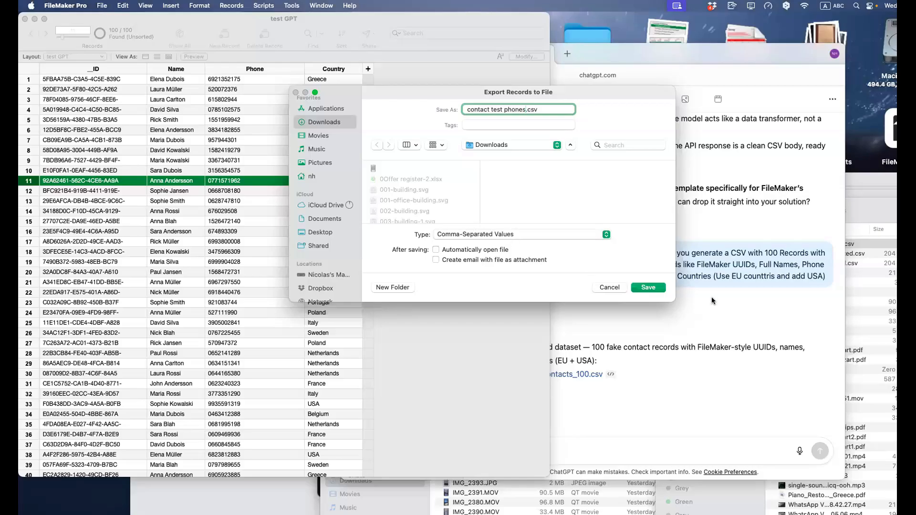
click(648, 288)
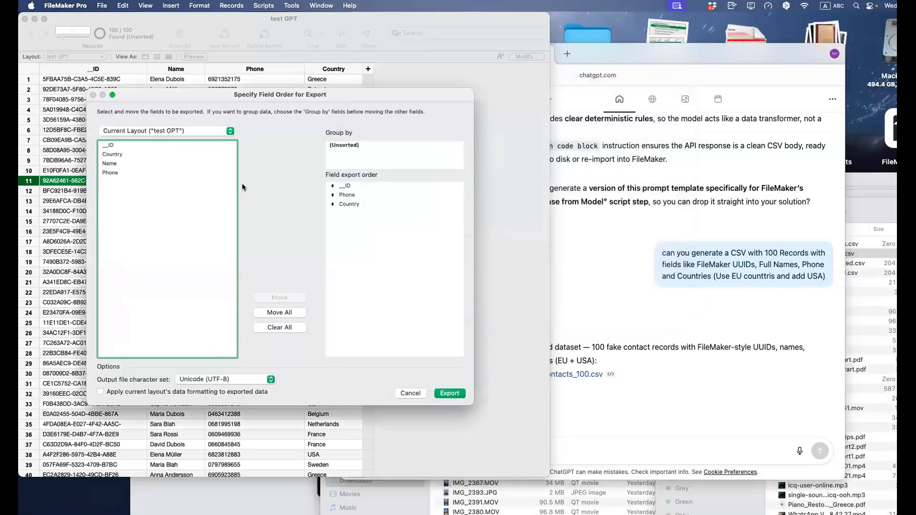
Step: Check the export fields and export only __ID, Phone and Country, leaving Name out, with the Unicode (UTF-8) character set
click(355, 187)
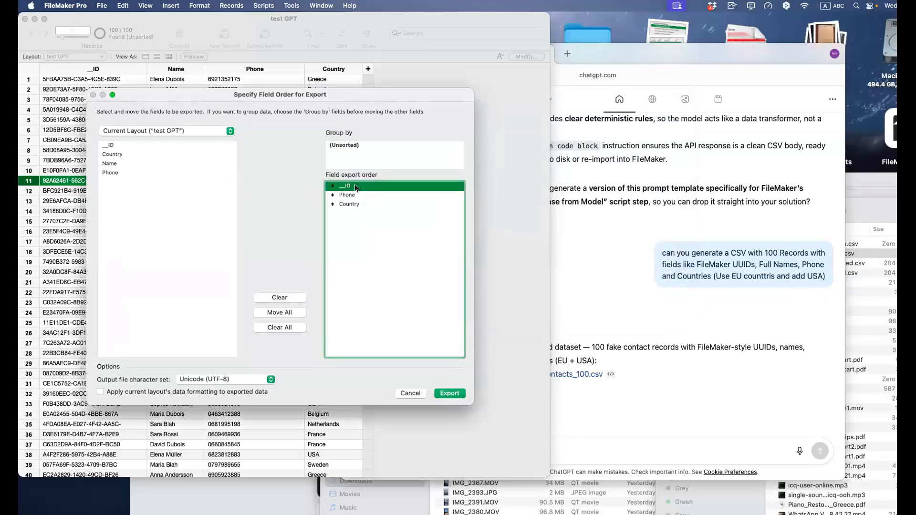
click(357, 194)
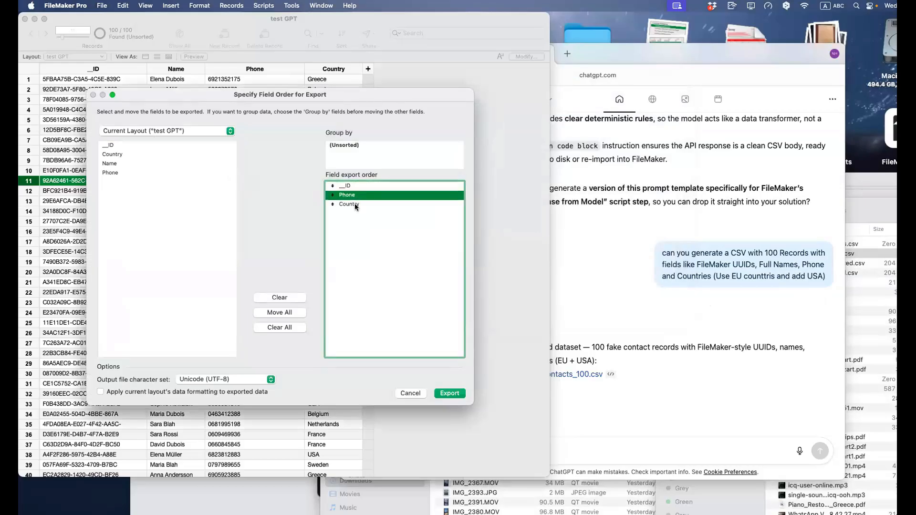
click(356, 205)
click(111, 163)
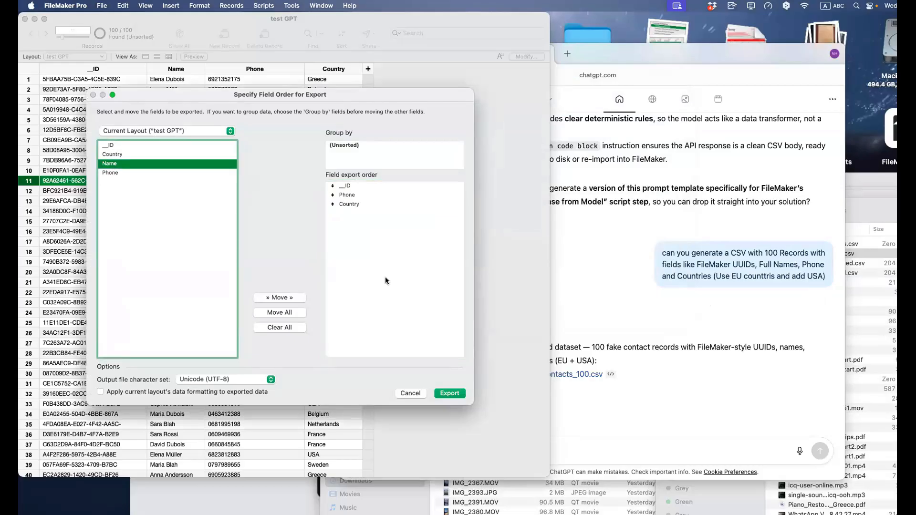
click(448, 393)
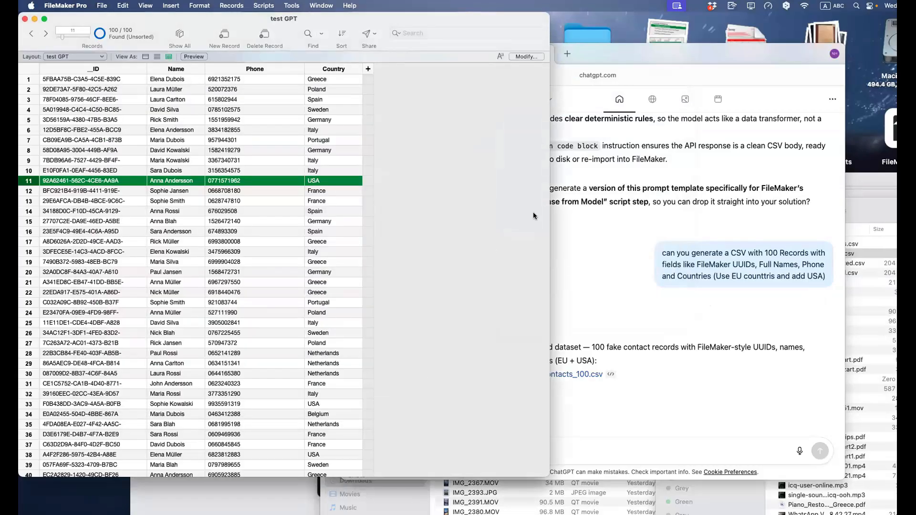
Step: Switch to ChatGPT and attach "contact test phones.csv" from the Downloads folder to a new message
click(599, 238)
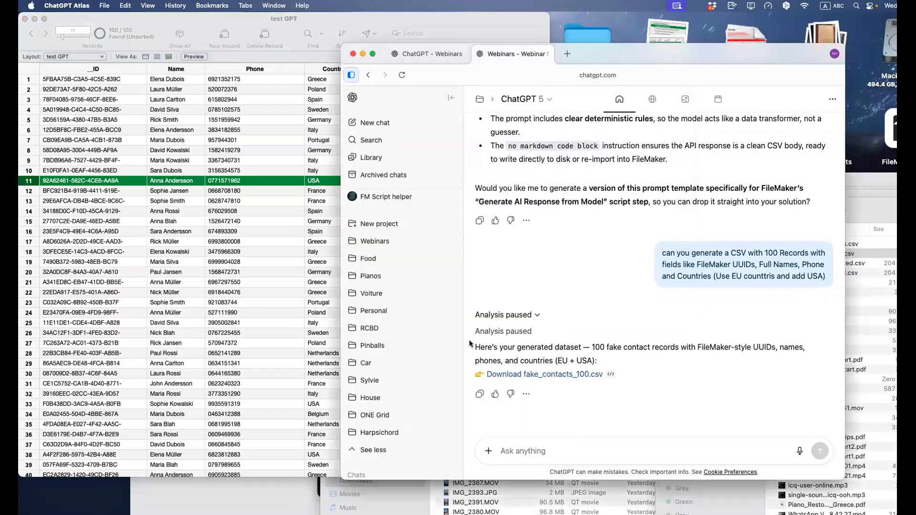
click(488, 451)
click(519, 337)
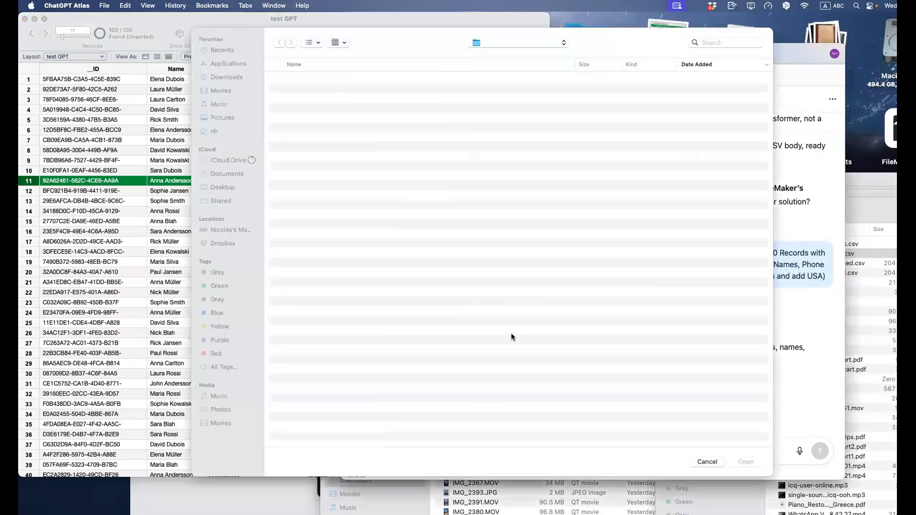
click(229, 78)
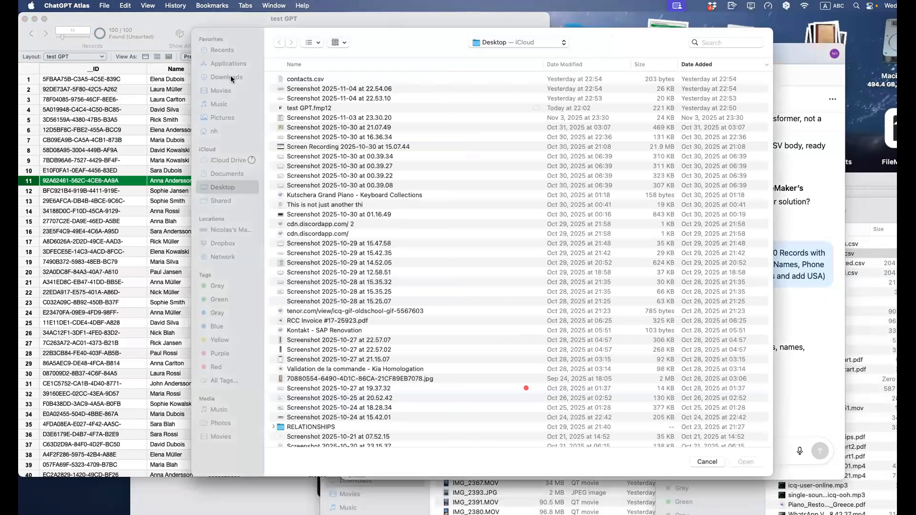
double_click(307, 79)
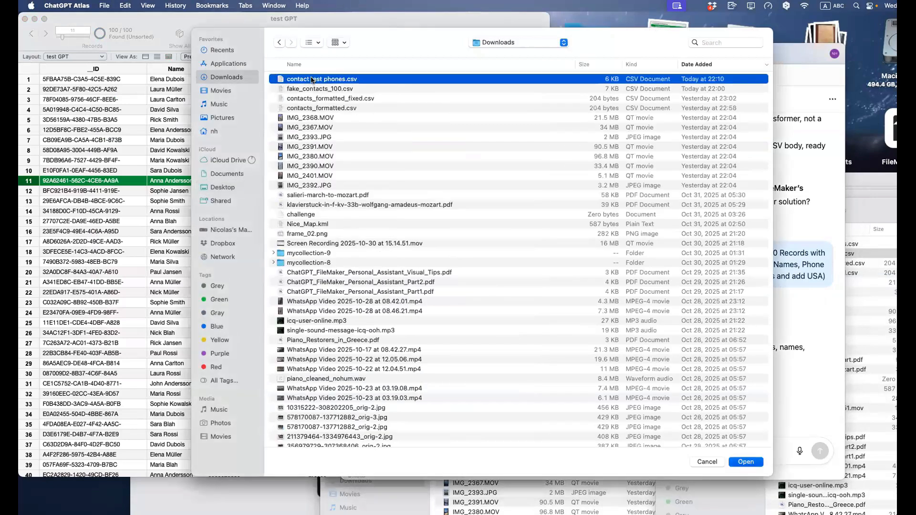
Step: Send ChatGPT the request "can you format the phone base on their countries and generate a csv back to me"
click(519, 448)
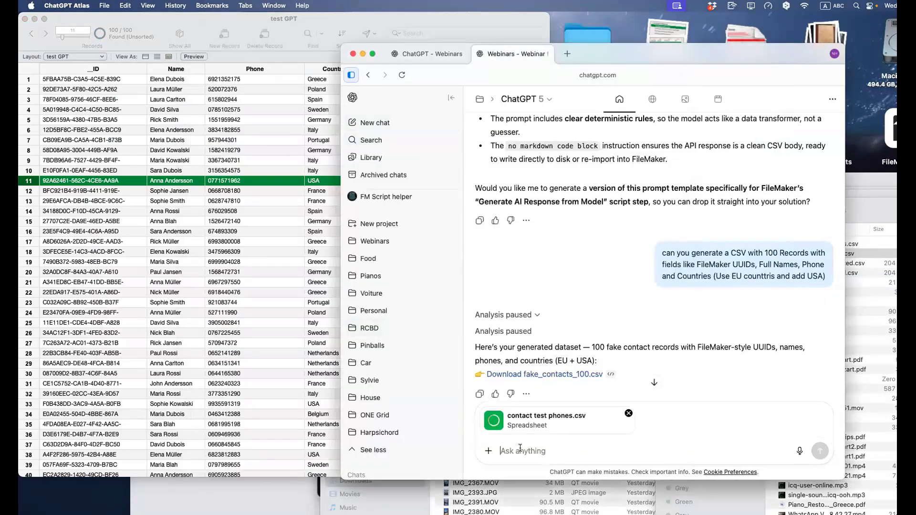
text(can )
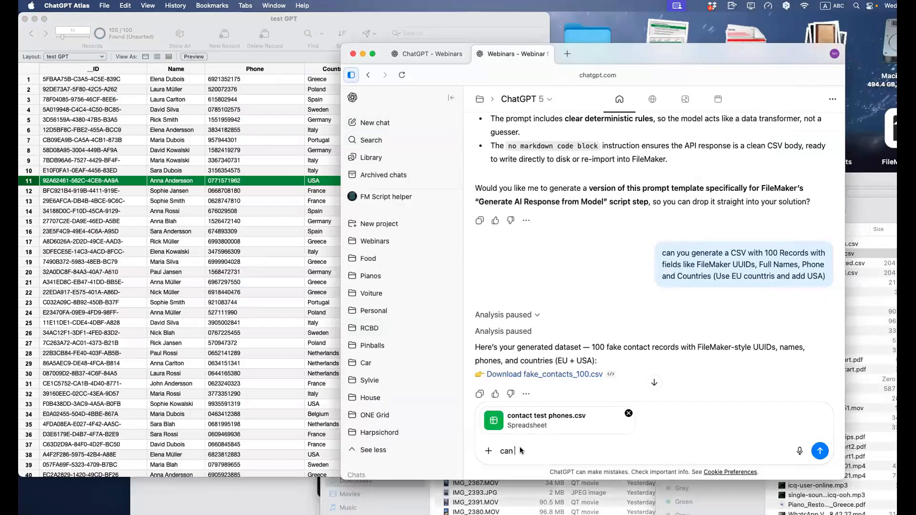
text(you format the phone base on their countries)
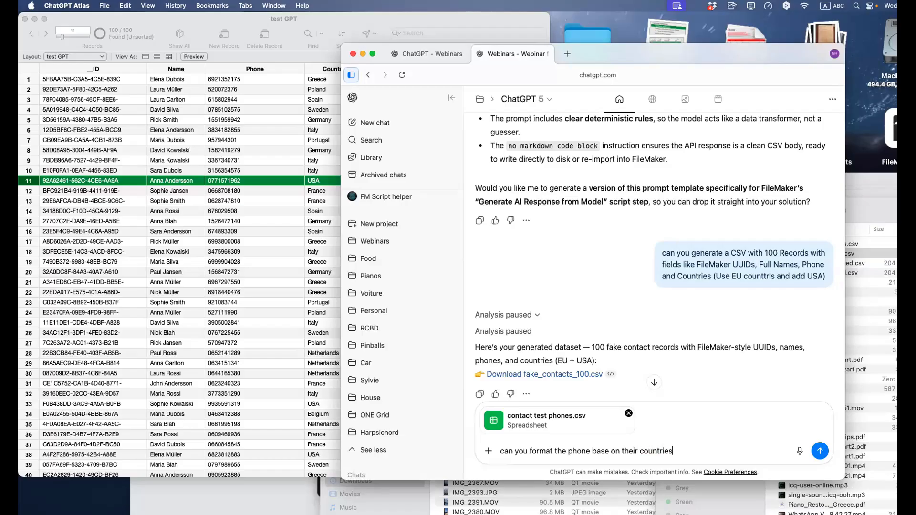
text( and generate me back)
click(718, 451)
text(a csv)
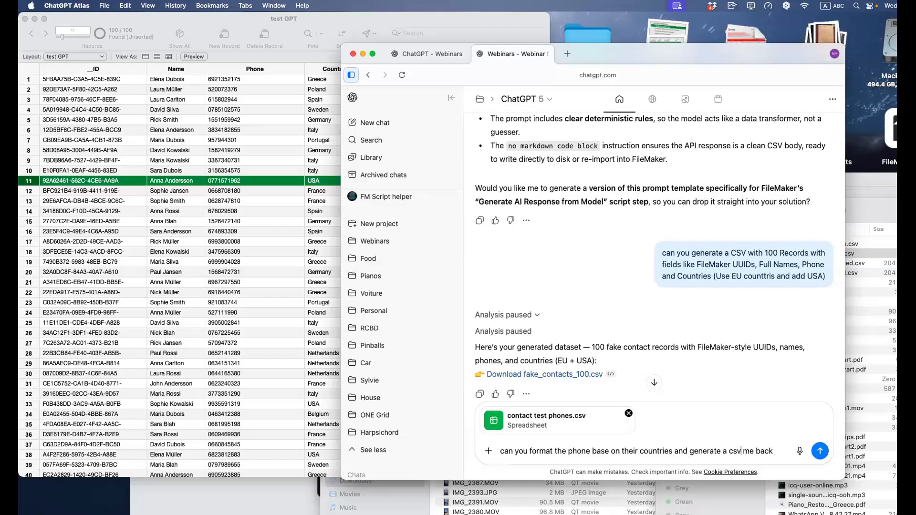
double_click(745, 451)
key(BackSpace)
key(Return)
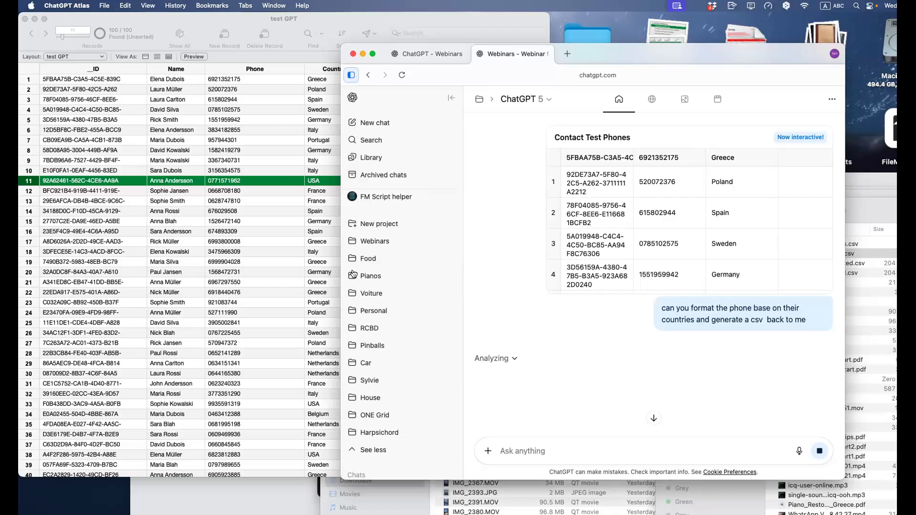
Step: Examine the unformatted phone and country values in FileMaker Pro, including the USA record, and check ChatGPT's progress on the request
click(240, 218)
click(268, 211)
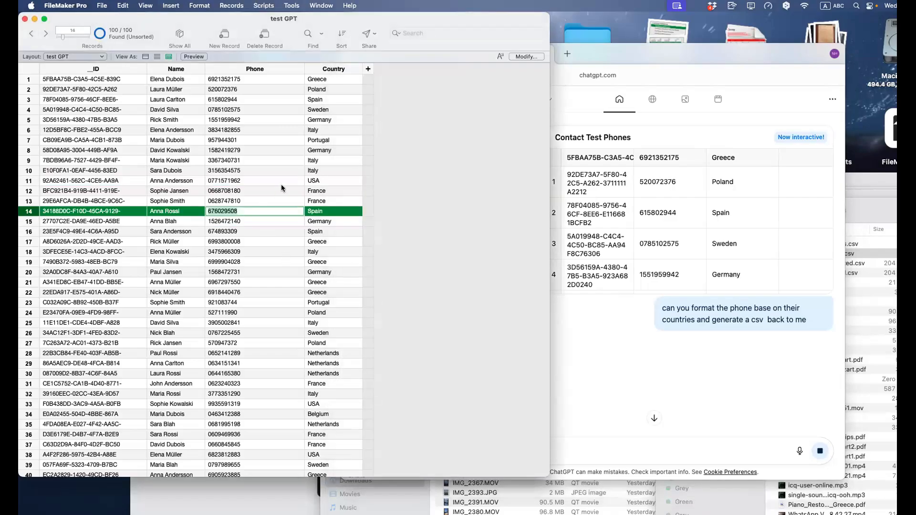
click(319, 180)
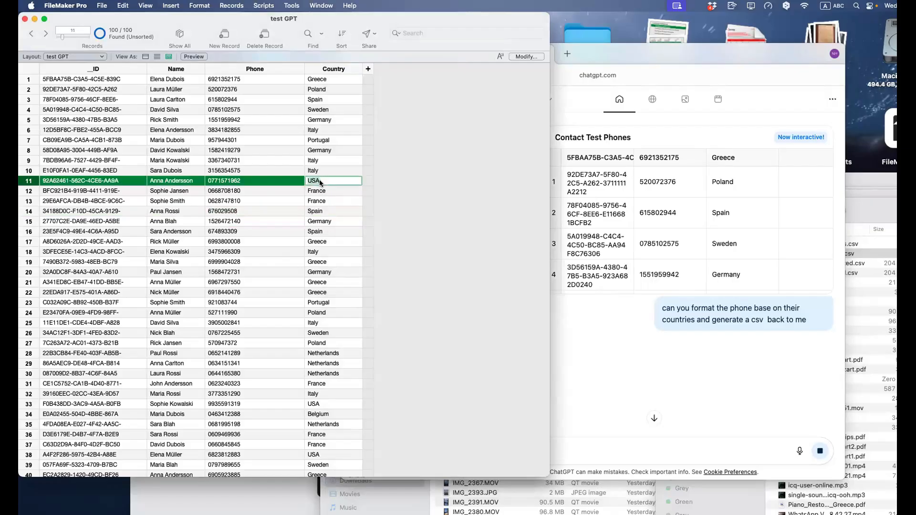
click(423, 181)
click(590, 358)
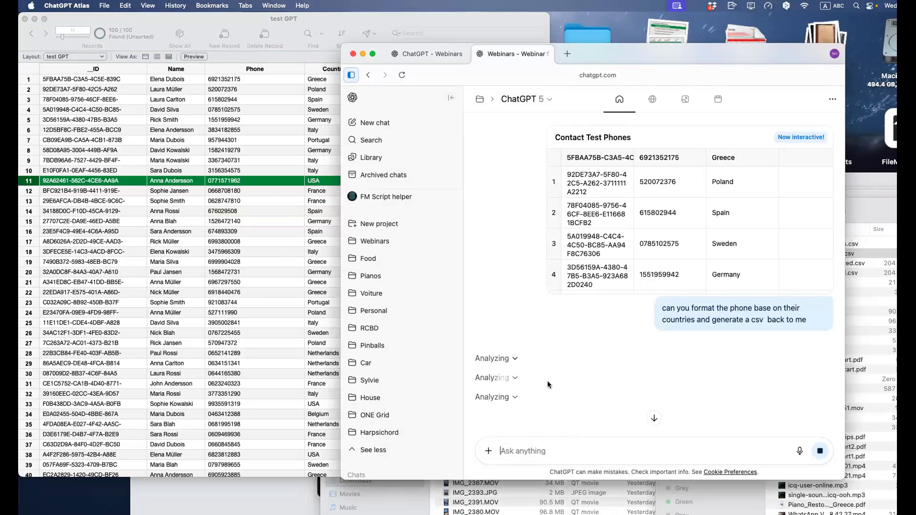
scroll(492, 357, down, 3)
scroll(491, 339, down, 5)
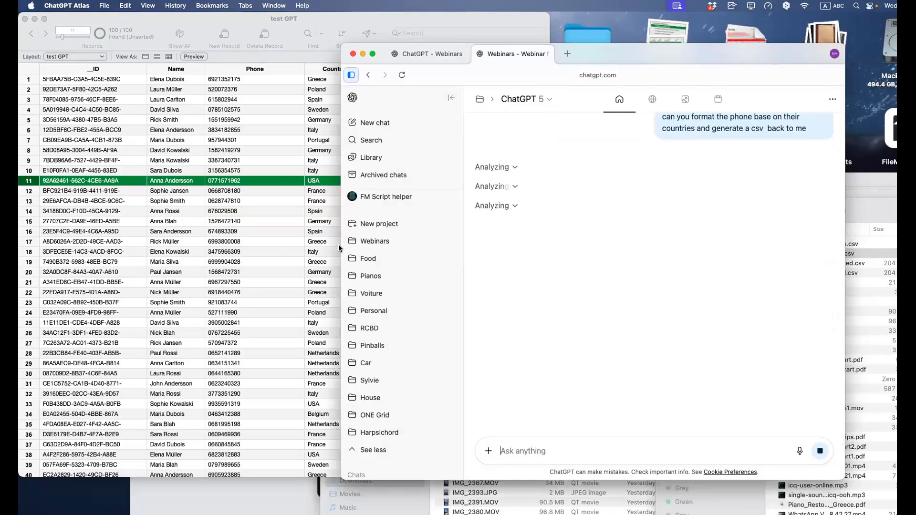
click(265, 188)
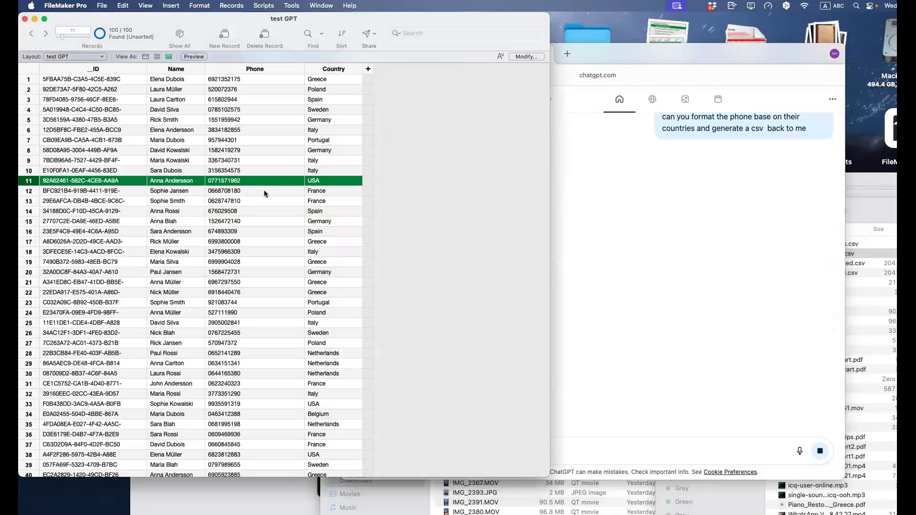
Step: Download contact_test_phones_formatted.csv from the ChatGPT reply, then switch to Finder's Downloads folder and preview the file
click(597, 276)
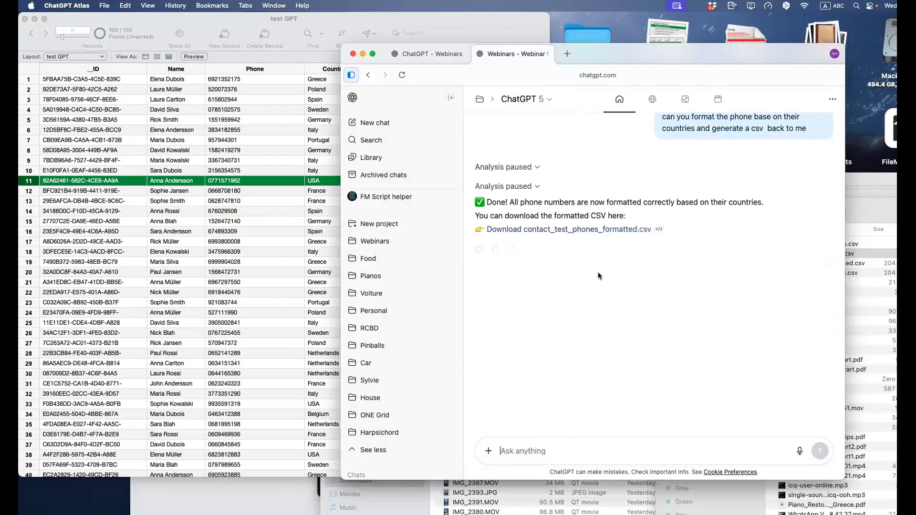
click(598, 235)
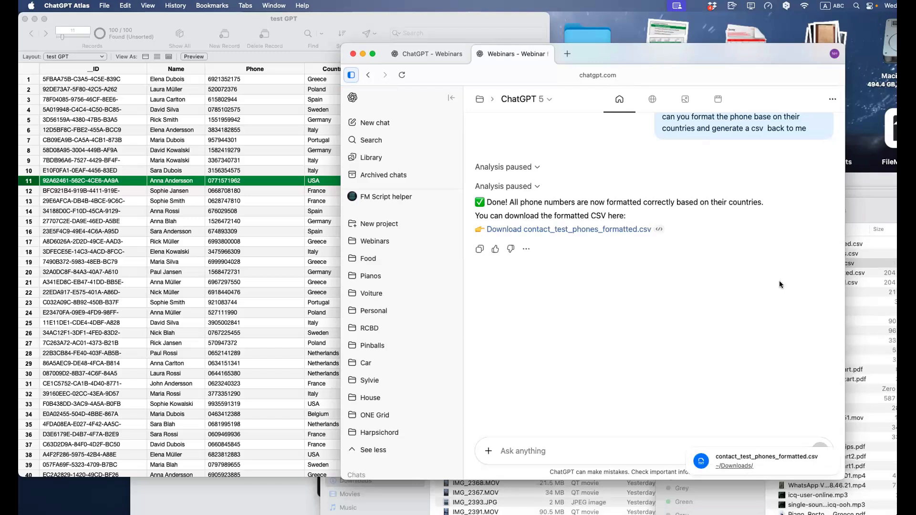
drag(805, 214, 537, 195)
key(space)
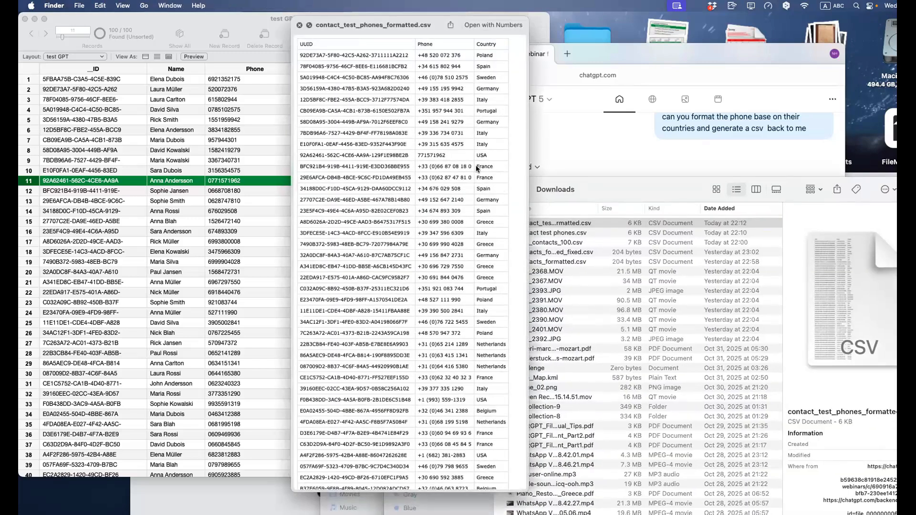
Step: Examine the phone and country values throughout the contact_test_phones_formatted.csv preview, including the USA entries without a country code
scroll(451, 151, down, 15)
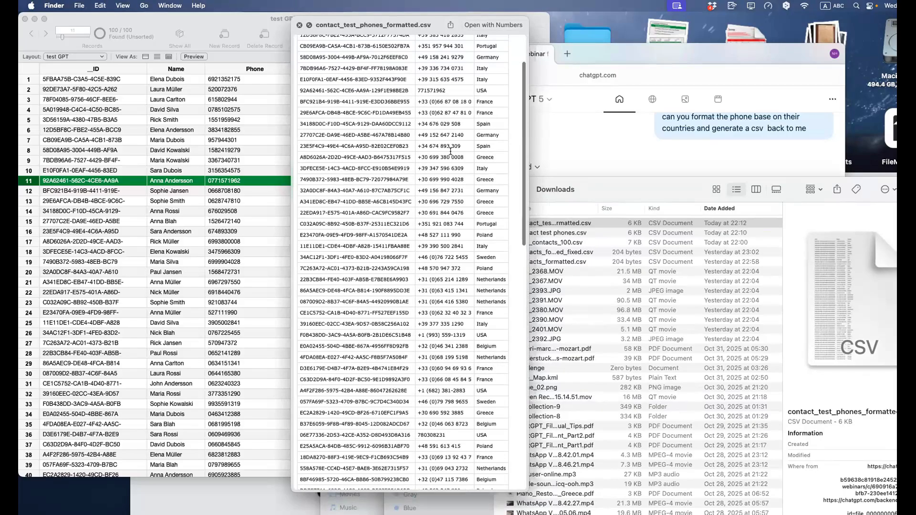
scroll(450, 151, down, 2)
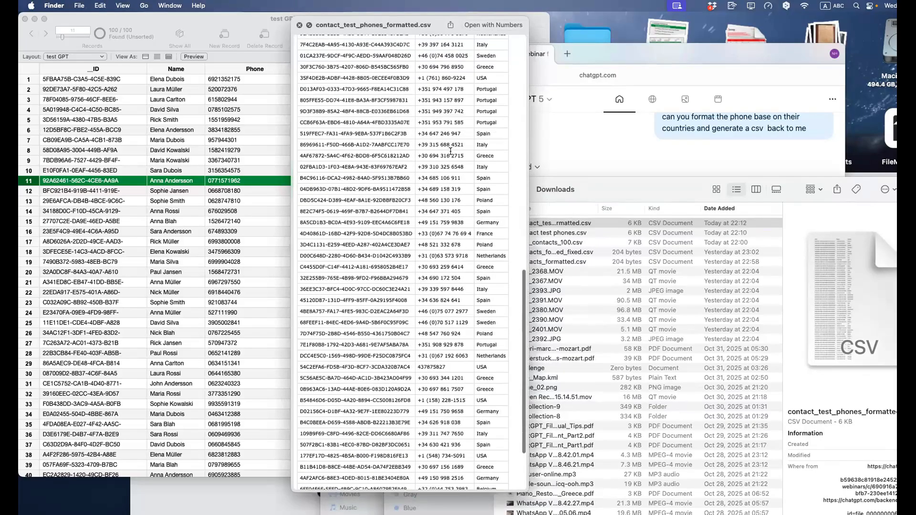
scroll(450, 151, down, 5)
scroll(447, 433, up, 3)
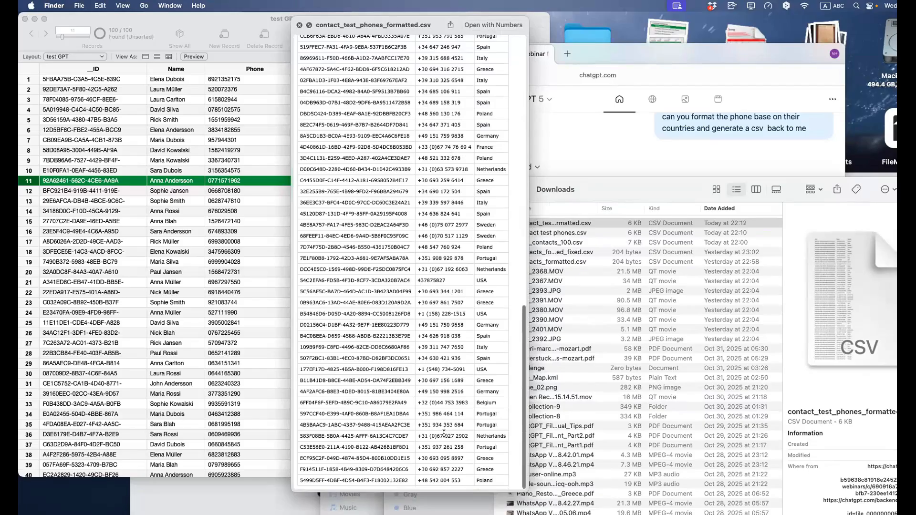
scroll(448, 426, up, 3)
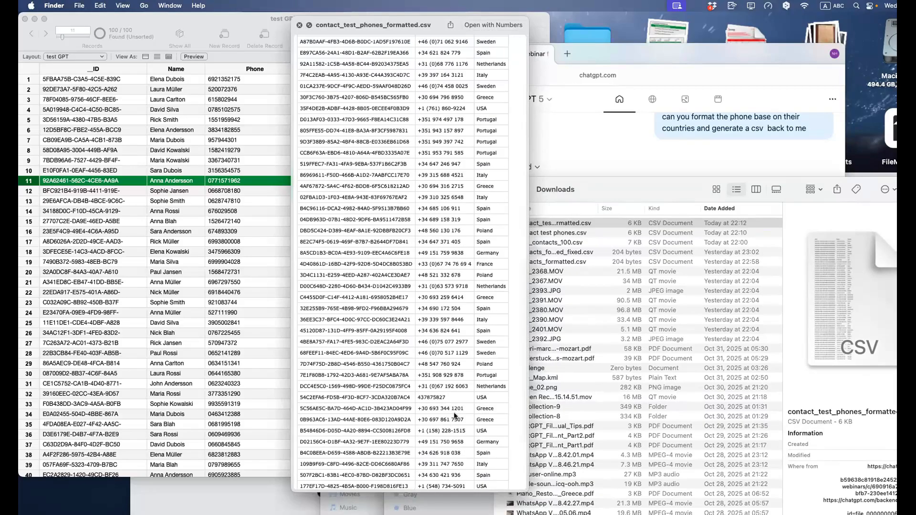
scroll(462, 353, up, 10)
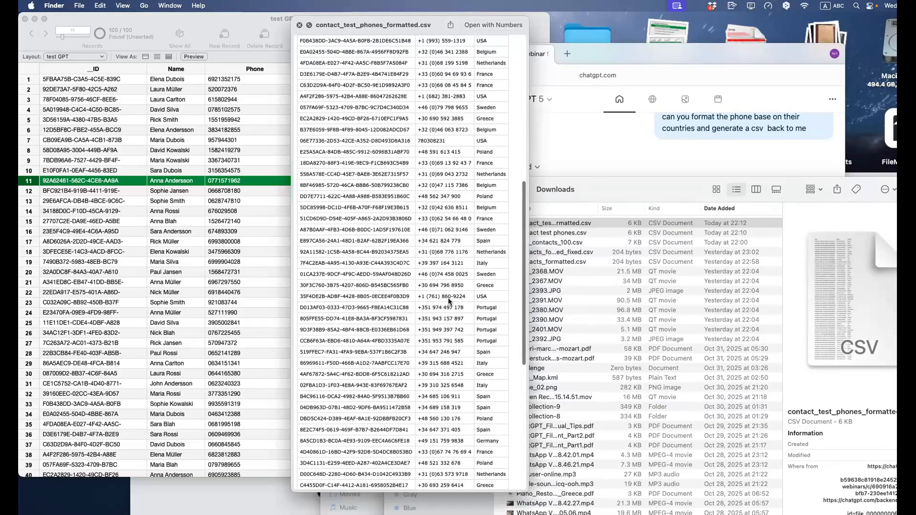
scroll(451, 297, up, 5)
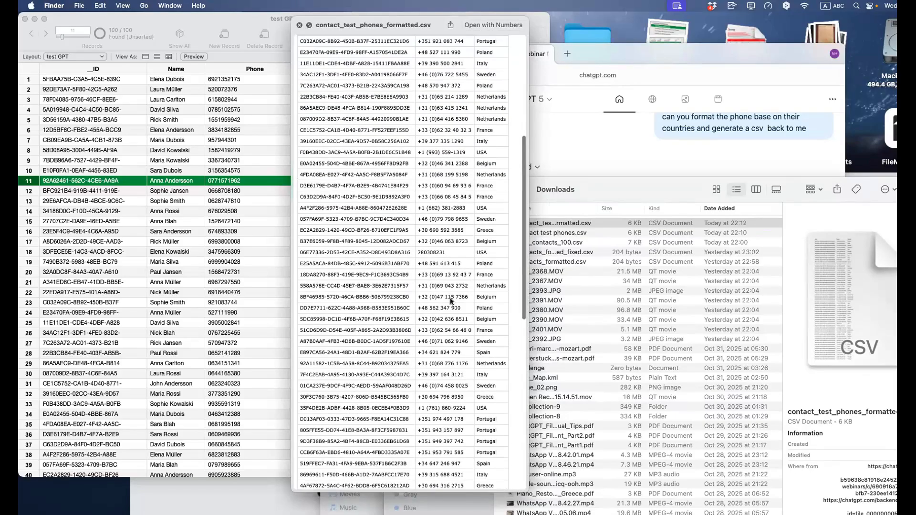
double_click(419, 253)
scroll(423, 258, up, 8)
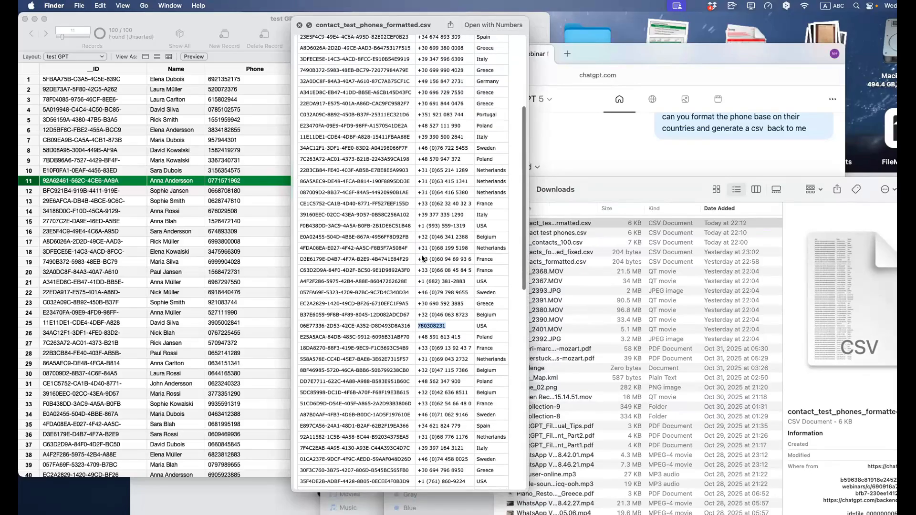
scroll(423, 259, up, 3)
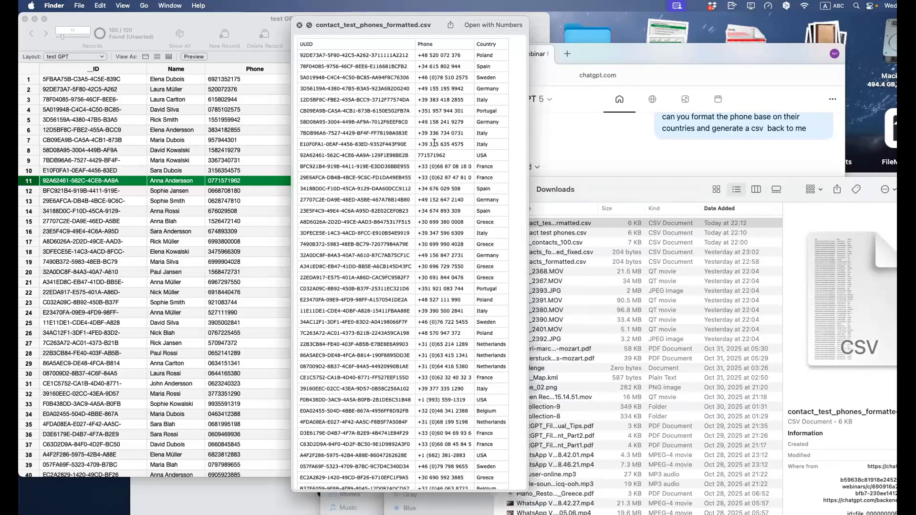
scroll(462, 144, up, 1)
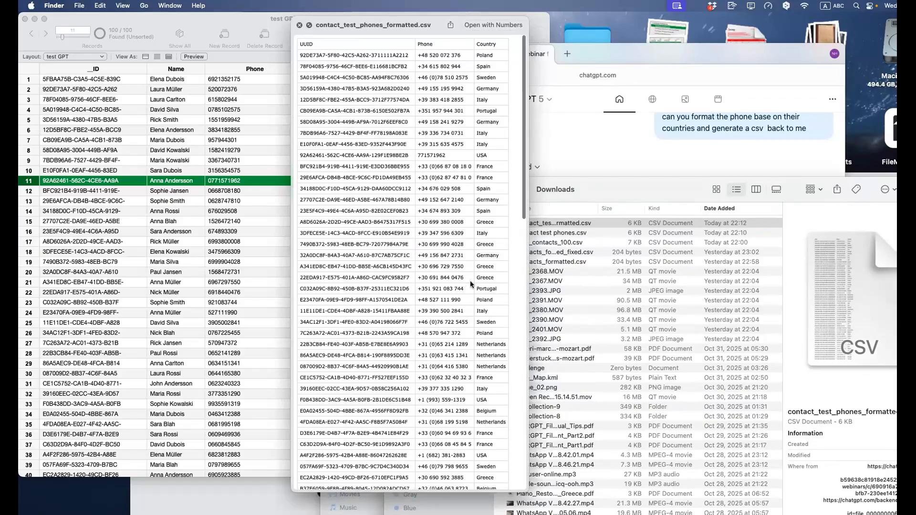
Step: Compare the phone number formats by country in the preview, checking the digit grouping of a Greek number and a French number
drag(464, 278, 442, 278)
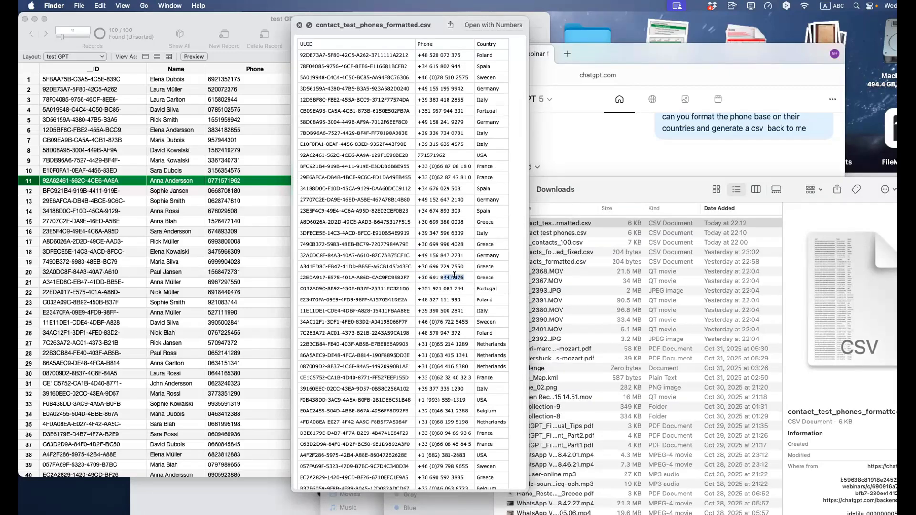
scroll(455, 275, down, 5)
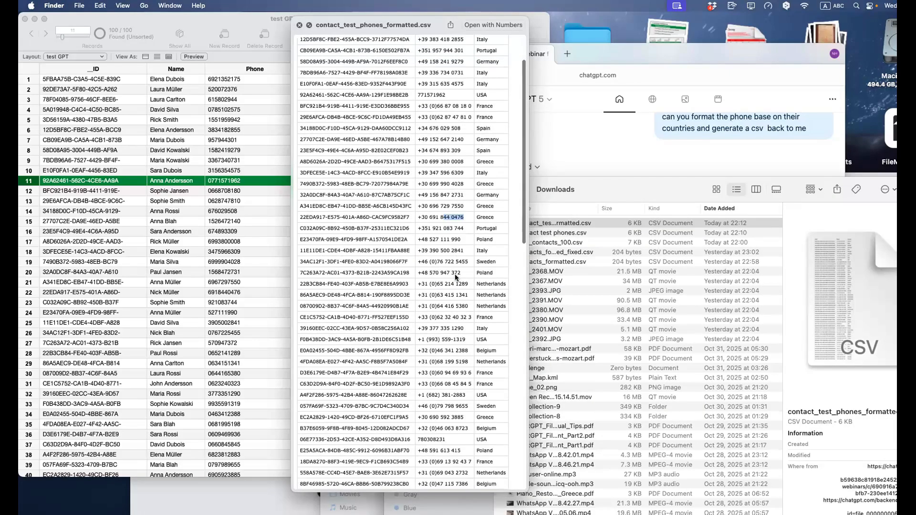
scroll(455, 275, down, 5)
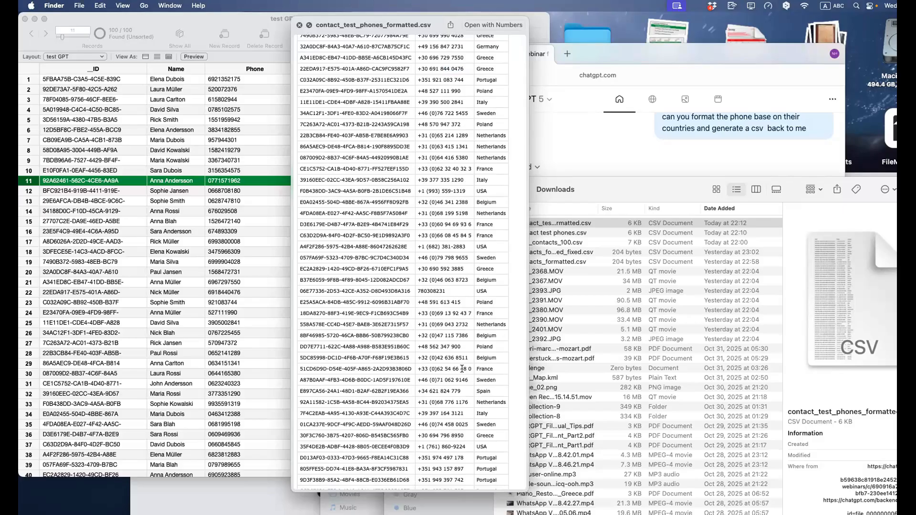
scroll(462, 369, down, 5)
scroll(461, 369, down, 6)
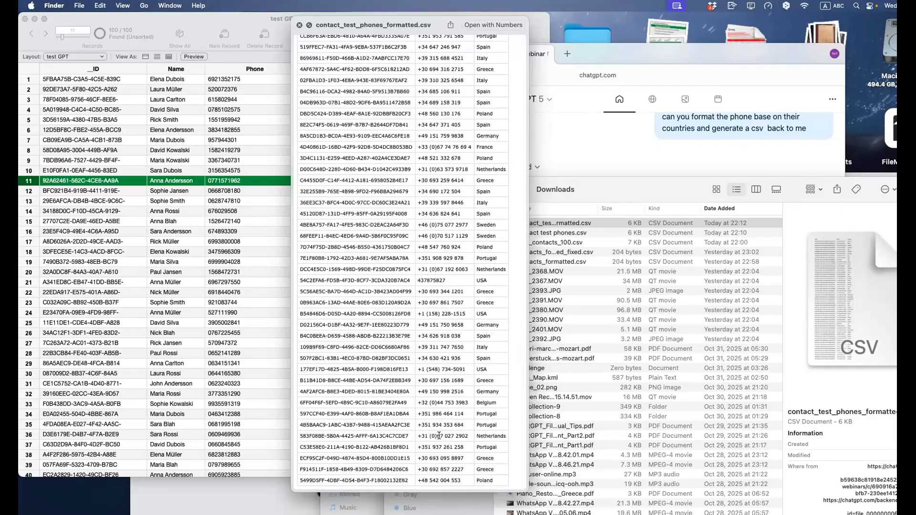
scroll(448, 438, down, 2)
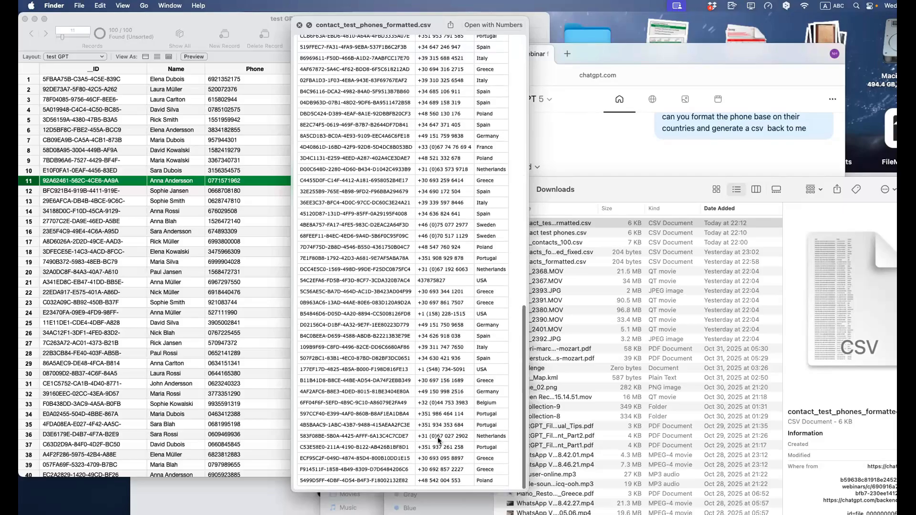
scroll(436, 444, up, 1)
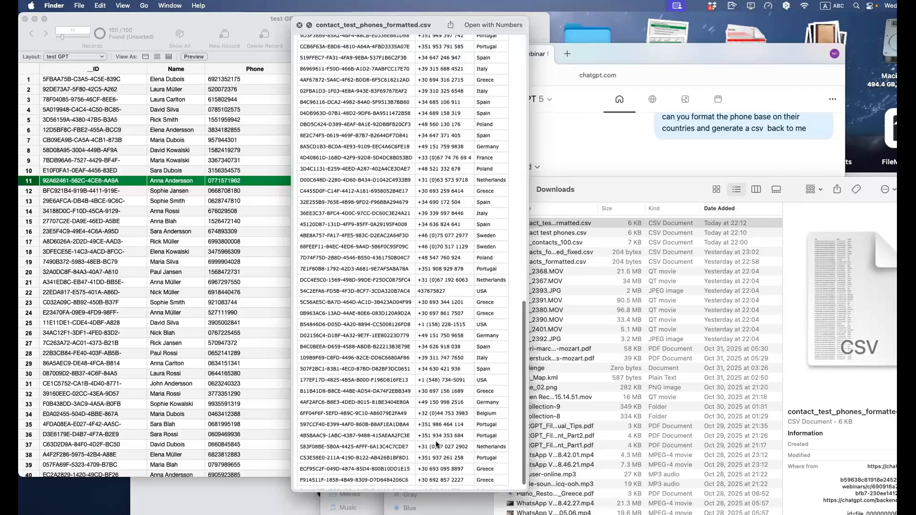
scroll(436, 444, up, 4)
scroll(441, 302, up, 8)
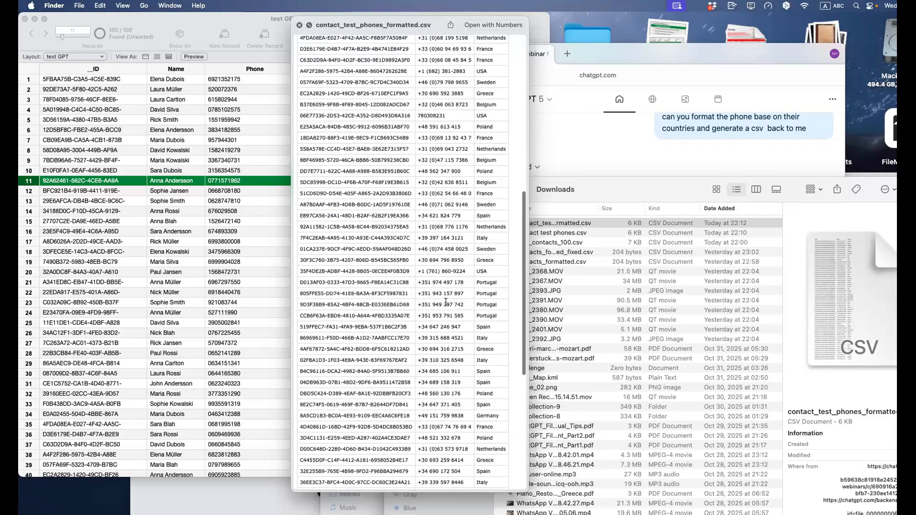
scroll(444, 300, up, 5)
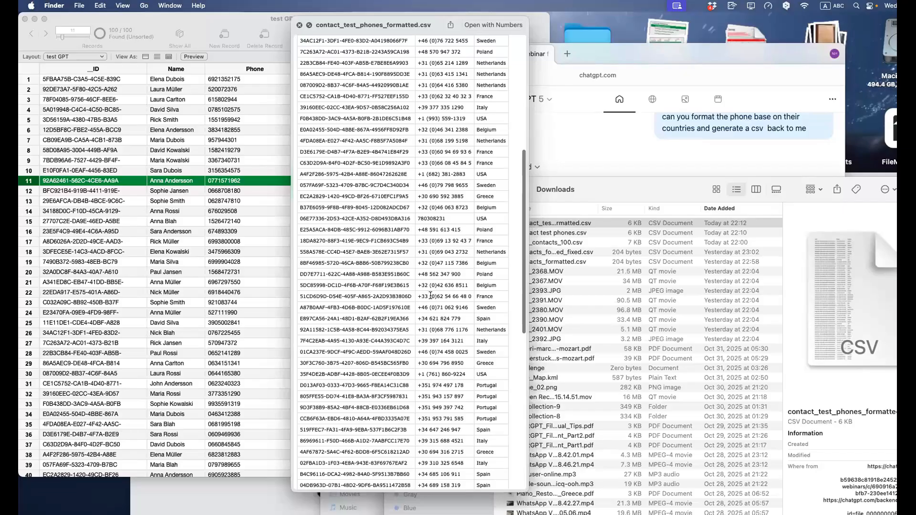
mouse_move(428, 296)
mouse_down()
mouse_move(412, 299)
mouse_move(439, 299)
mouse_up()
click(428, 297)
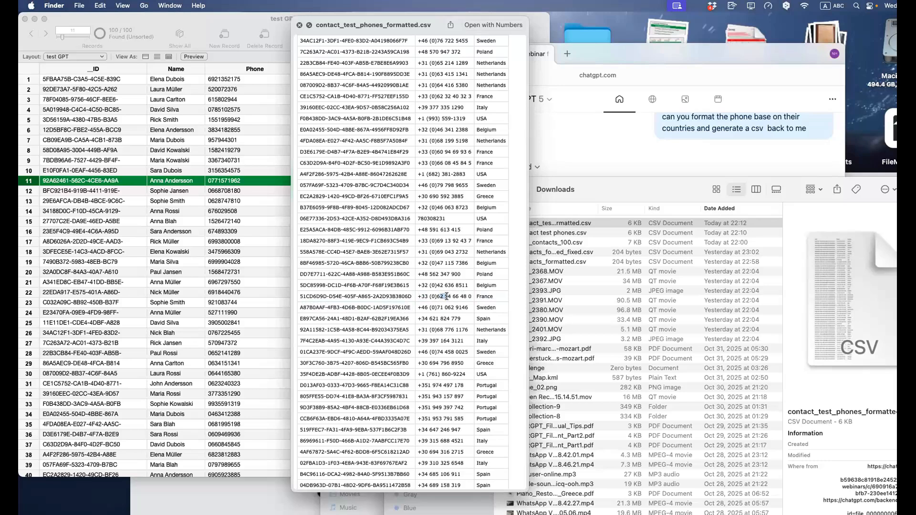
drag(445, 297, 460, 296)
Step: Switch to ChatGPT and begin a follow-up message with "hey, for France"
click(603, 150)
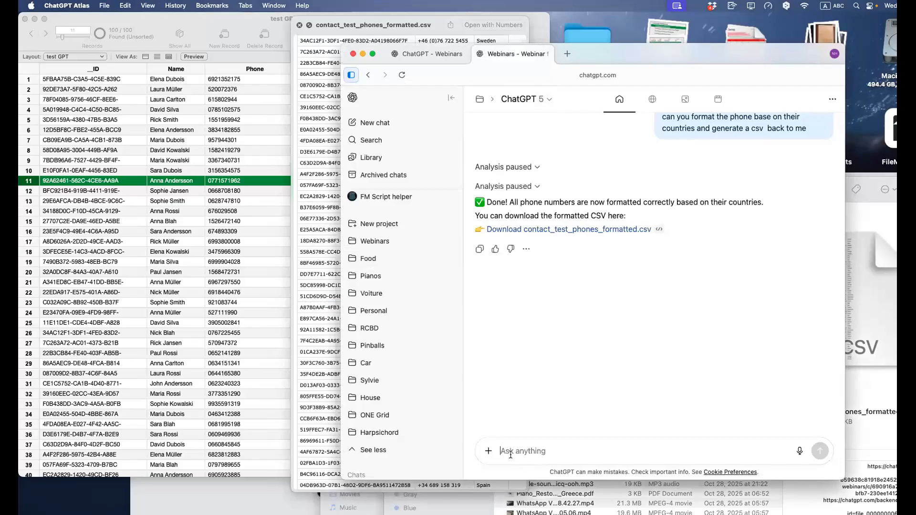
text(hey, for Frnace)
key(BackSpace)
key(BackSpace)
key(BackSpace)
key(BackSpace)
text(ance)
Step: Copy a wrongly grouped French phone number from the CSV preview and continue the ChatGPT message with "ou did this", that number and "and"
click(330, 259)
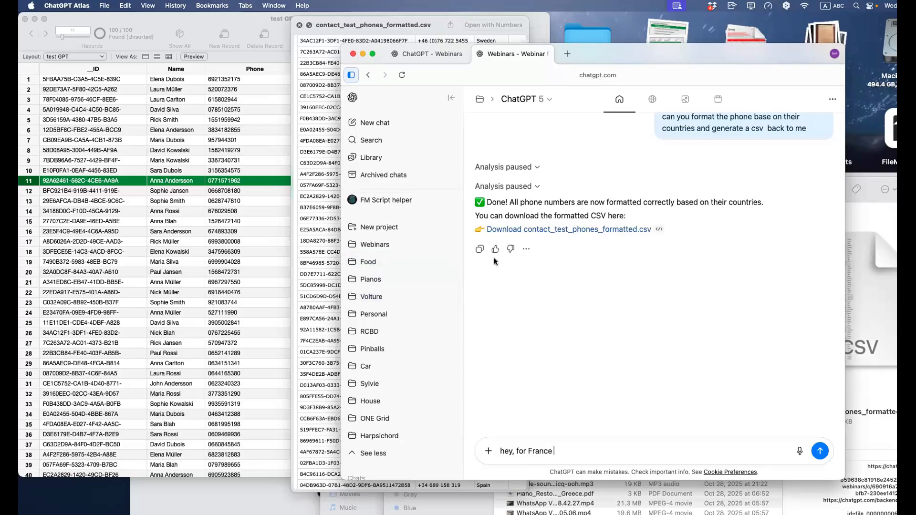
drag(471, 296, 418, 297)
key(super+c)
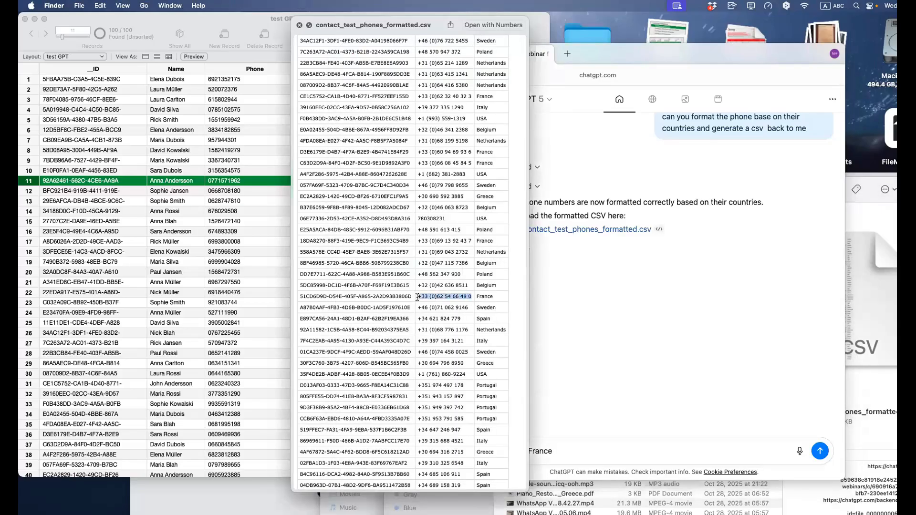
click(577, 439)
text(ou)
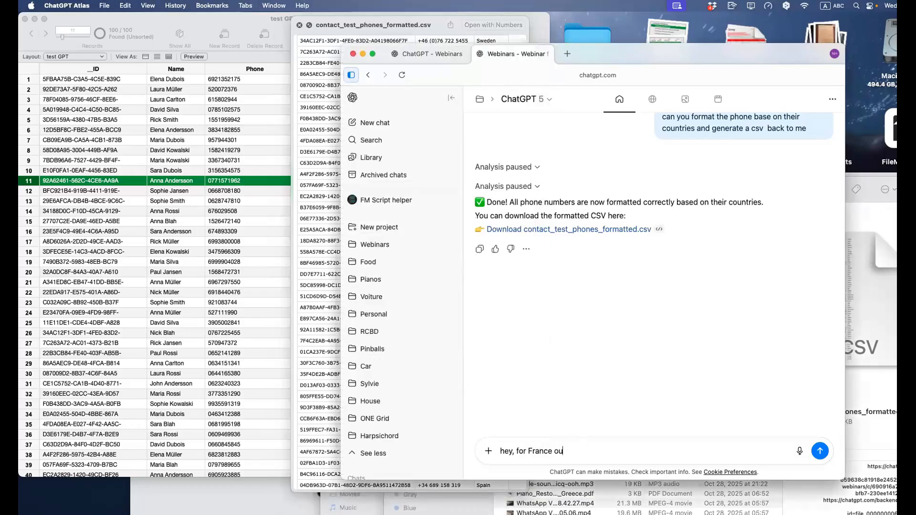
text( did this)
key(super+v)
text(and )
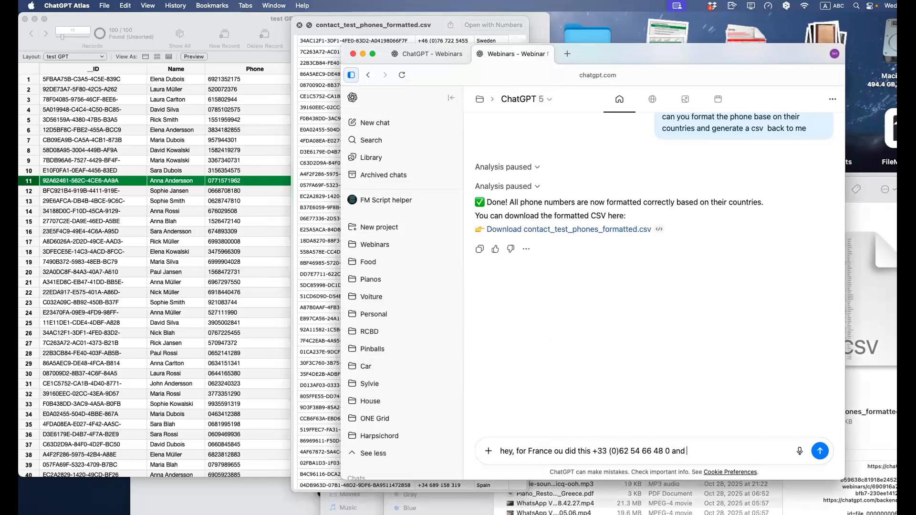
Step: Add "fix it to" and the same French number, regrouping its digits after the (0) as one single digit followed by pairs
text(fix it to)
key(super+v)
click(736, 431)
key(Left)
key(Left)
key(Right)
key(Right)
key(BackSpace)
key(Right)
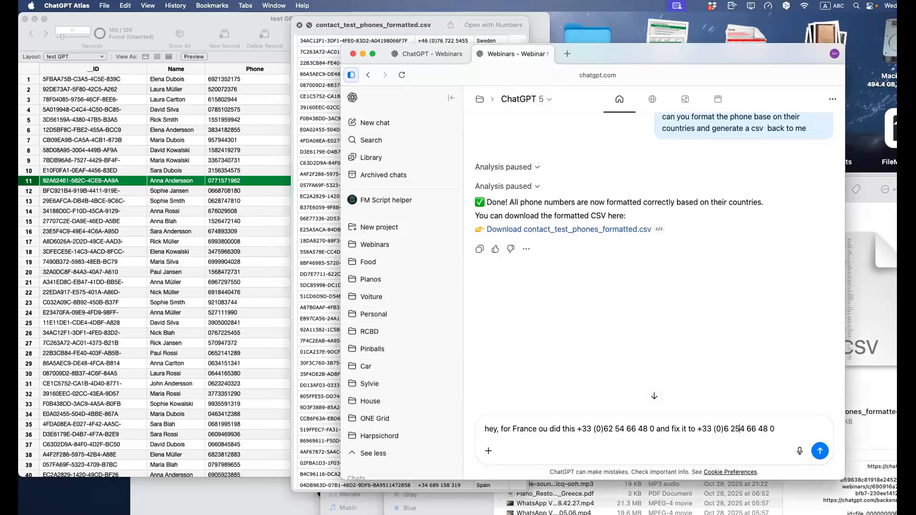
key(Right)
key(Right)
key(BackSpace)
key(Right)
key(Right)
key(Right)
key(BackSpace)
key(BackSpace)
Step: End the message with ".. pleae fix and re-generate" and send it to ChatGPT
click(782, 429)
text(.. pleae fix and re-generate)
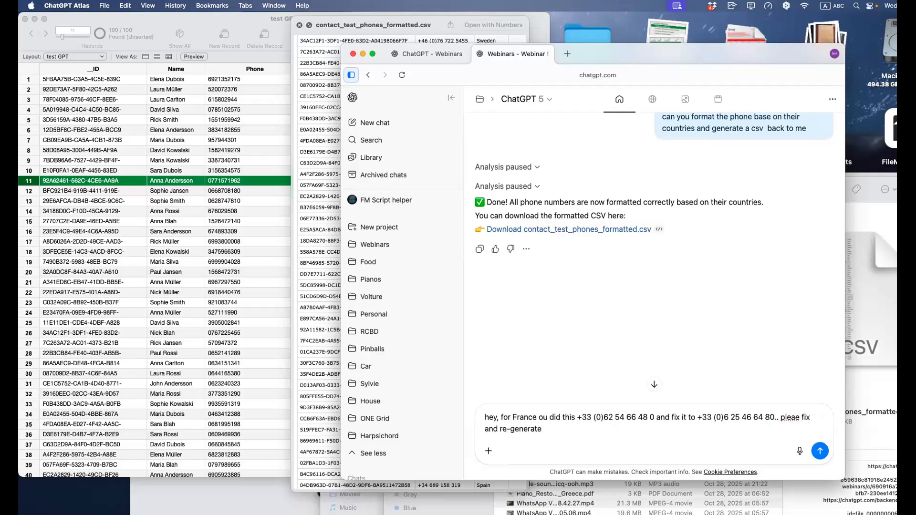
key(Return)
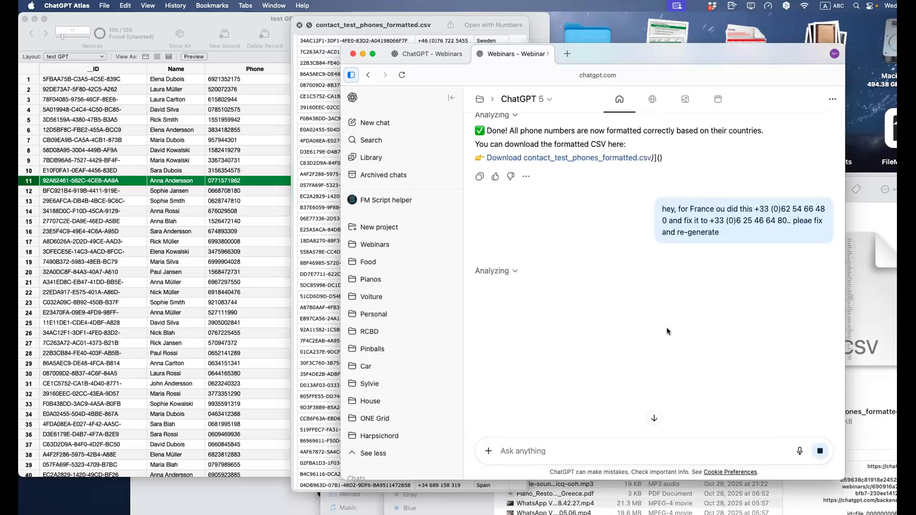
Step: Look over more numbers in the CSV preview, return to ChatGPT and download contact_test_phones_formatted_fixed_france.csv
click(322, 327)
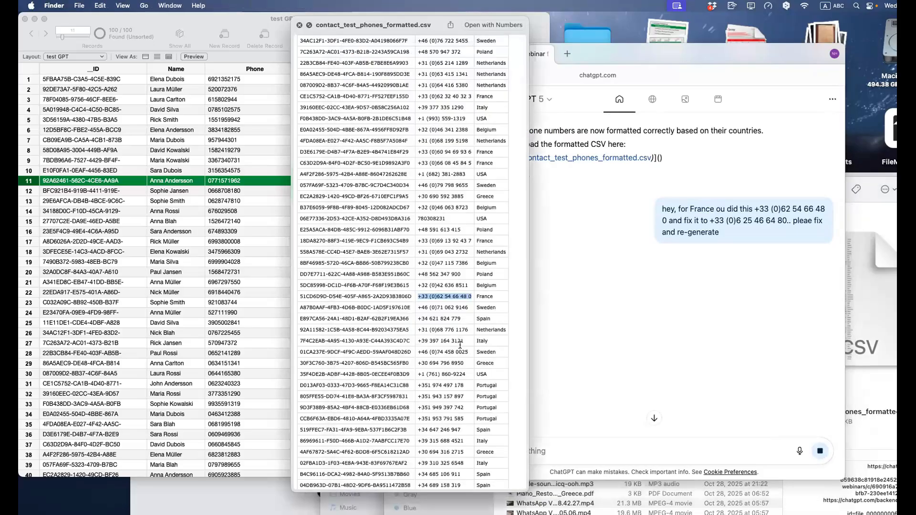
scroll(458, 357, down, 10)
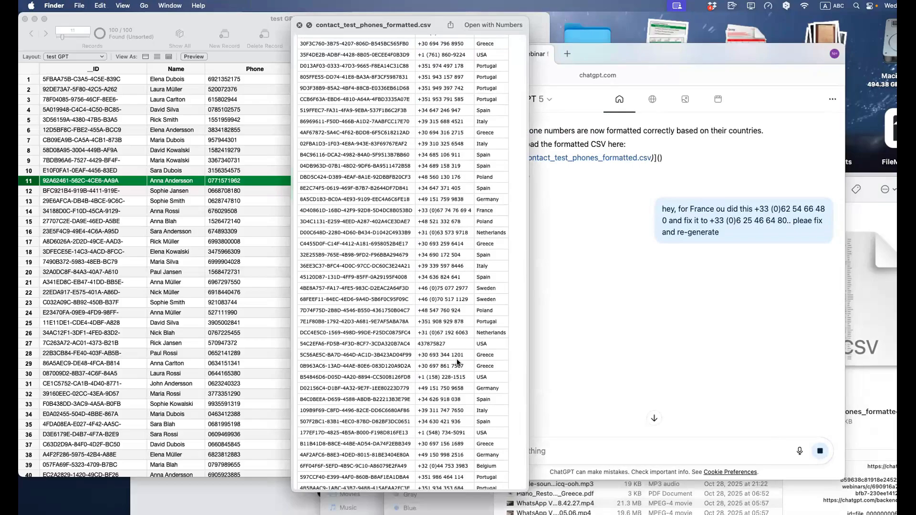
click(628, 344)
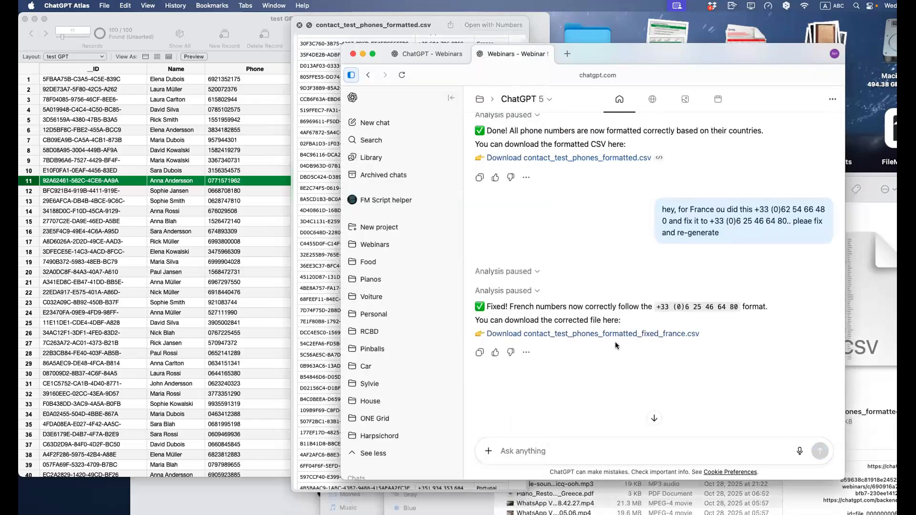
click(575, 336)
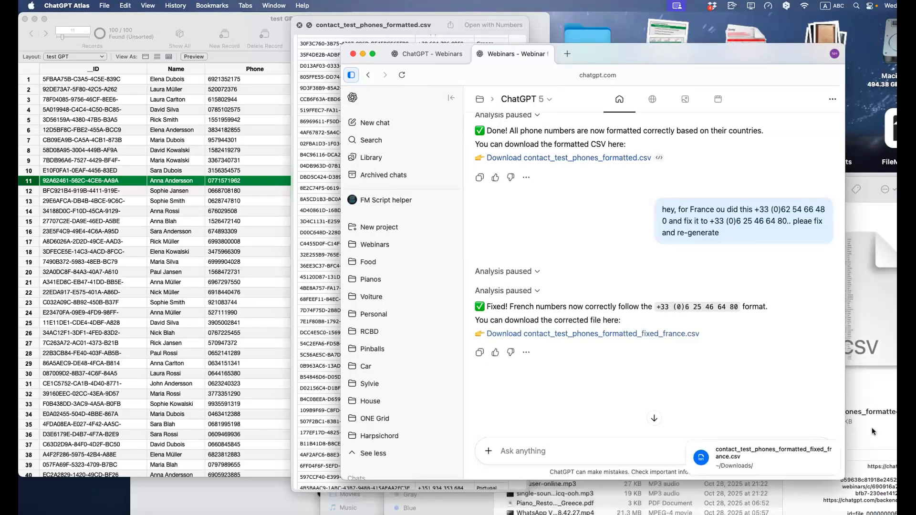
Step: Switch to Finder, preview contact_test_phones_formatted_fixed_france.csv and check its French and USA phone numbers
key(super+Tab)
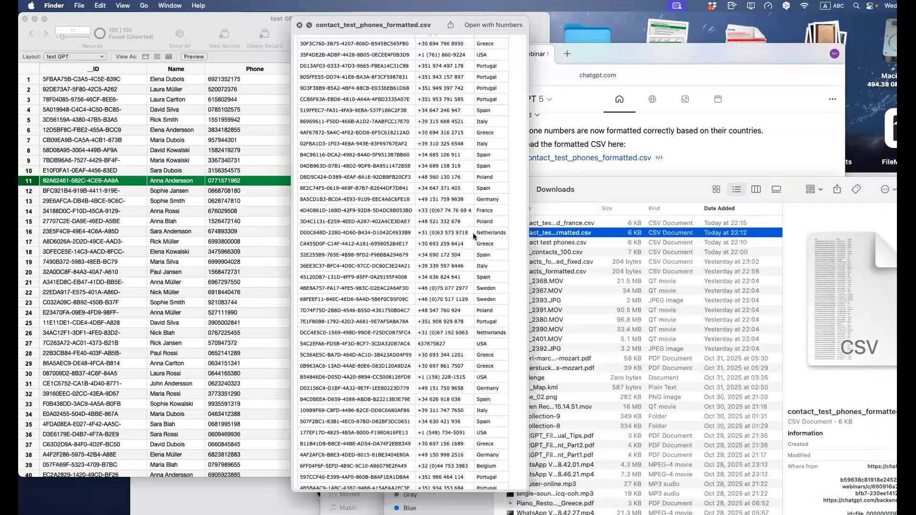
key(Up)
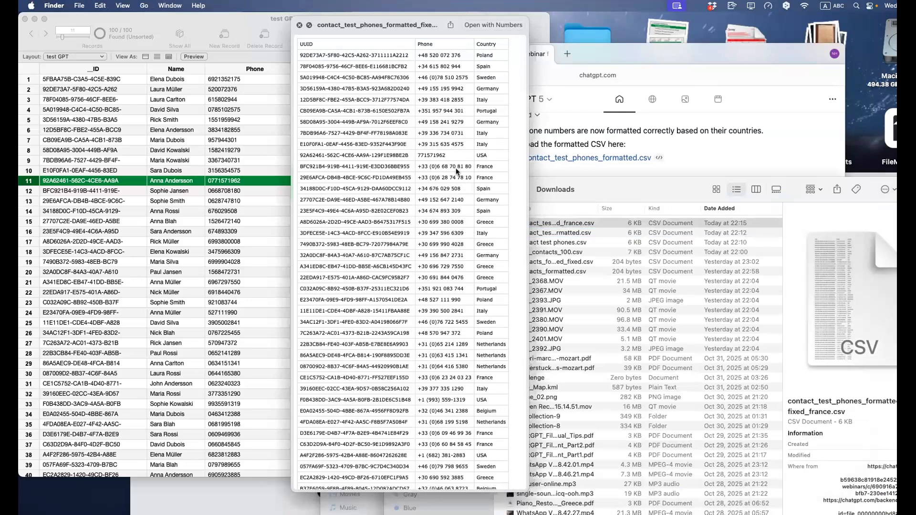
double_click(443, 155)
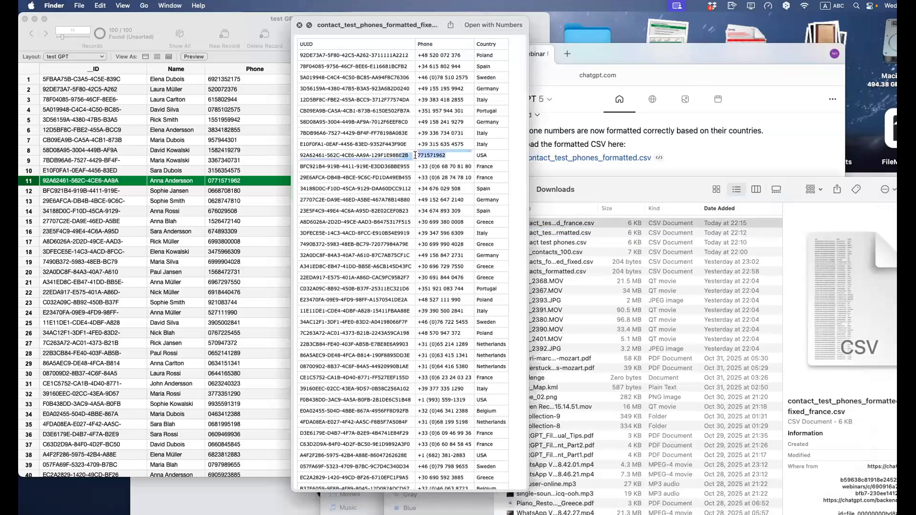
scroll(425, 180, down, 15)
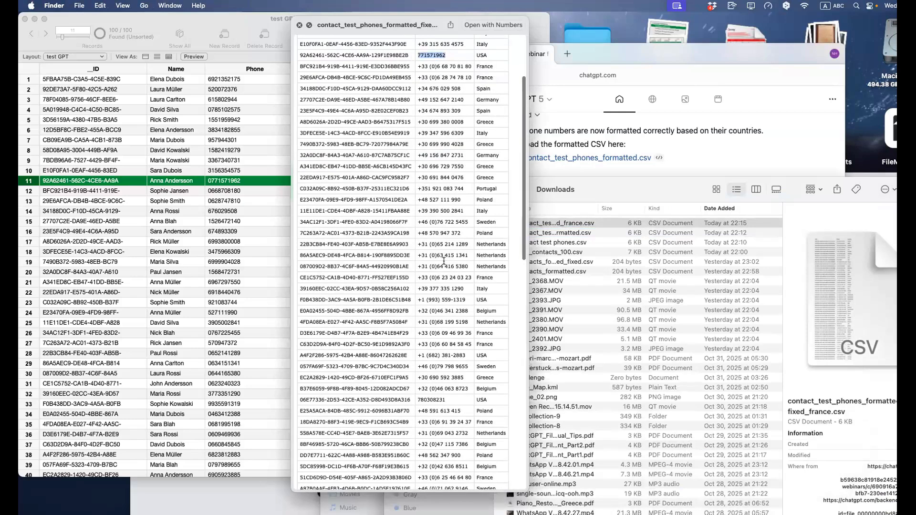
scroll(443, 261, down, 1)
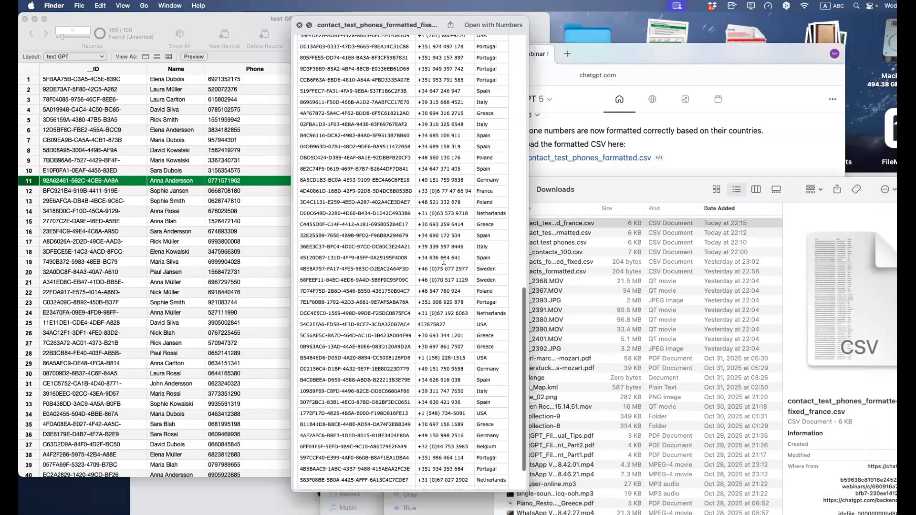
Step: Review the remaining formatted phone numbers by country in the CSV preview, including the USA and French rows, and close the preview
scroll(443, 260, down, 3)
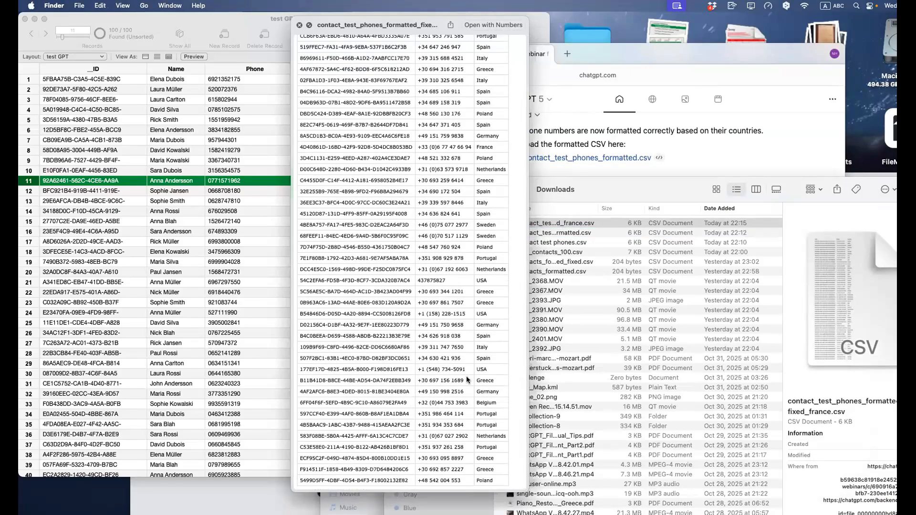
scroll(465, 369, up, 8)
scroll(465, 370, up, 5)
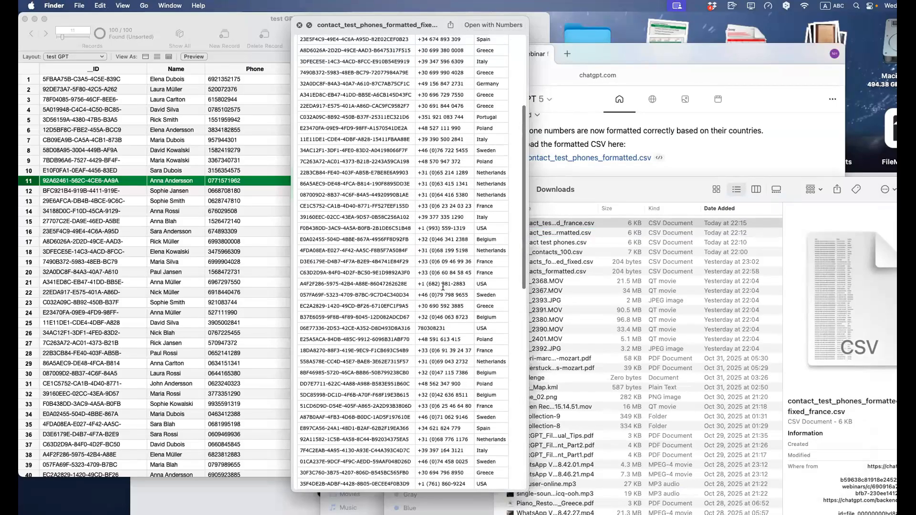
scroll(443, 287, up, 3)
scroll(442, 286, up, 3)
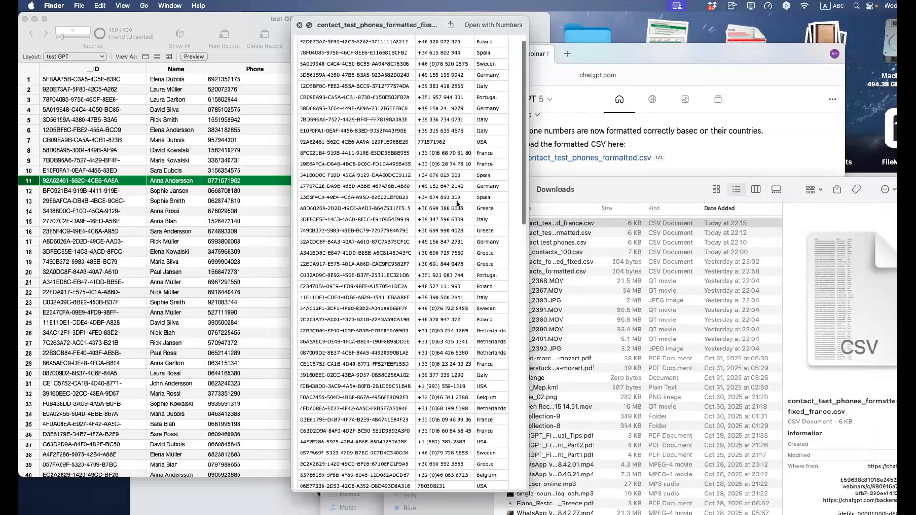
scroll(458, 204, up, 1)
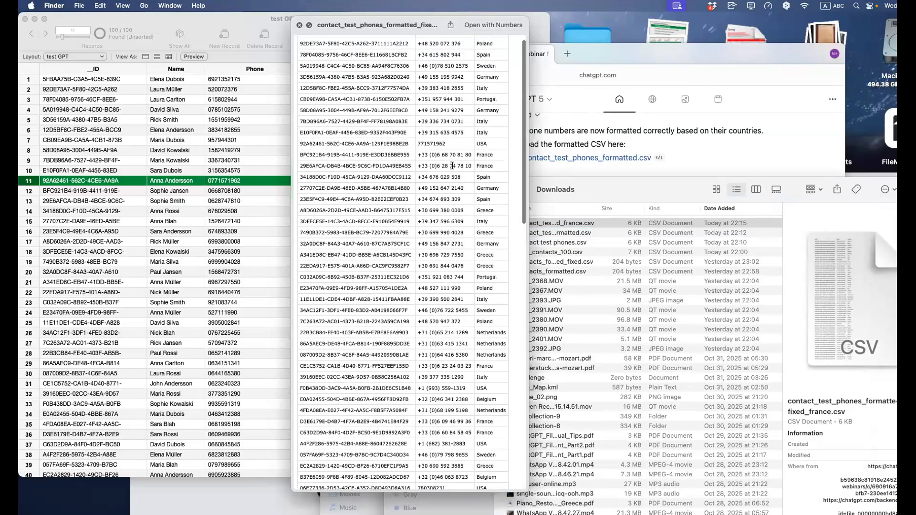
scroll(453, 162, up, 1)
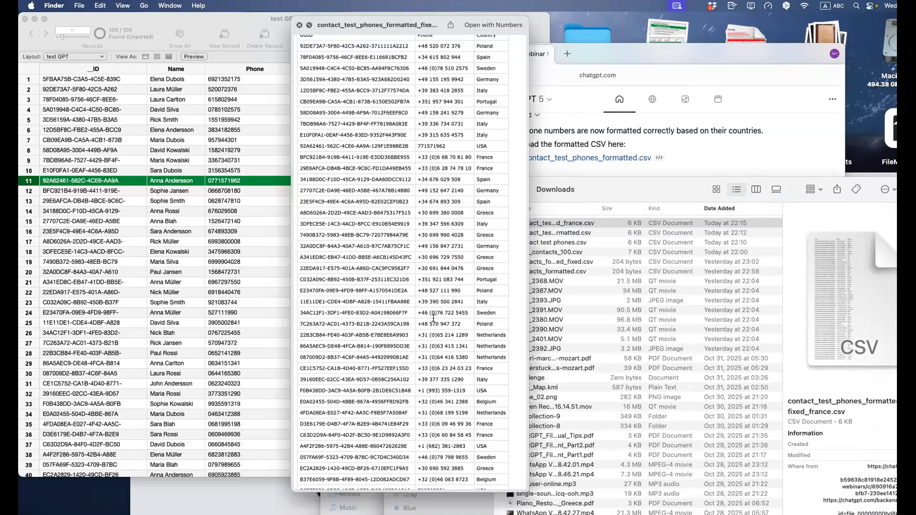
scroll(441, 220, up, 1)
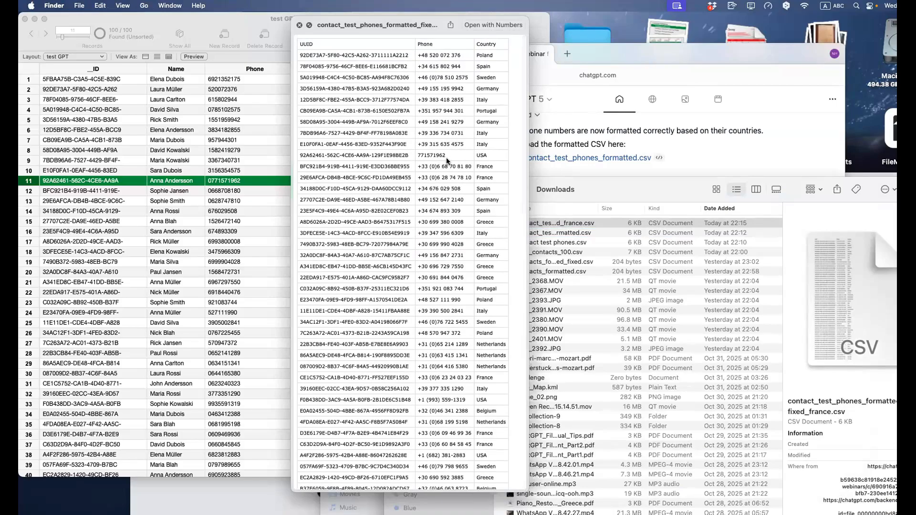
key(space)
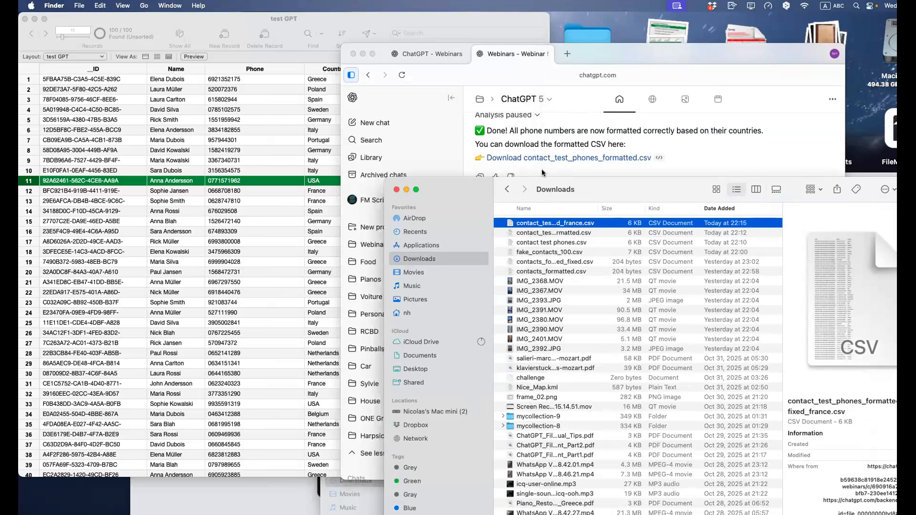
Step: Switch to FileMaker Pro and start a file import of contact_test_phones_formatted_fixed_france.csv from Downloads
click(247, 207)
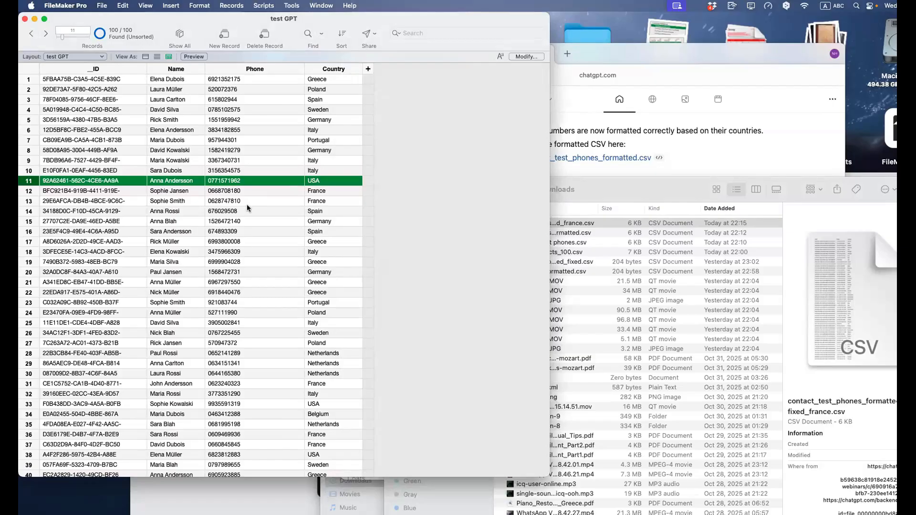
scroll(244, 202, down, 2)
scroll(237, 201, up, 2)
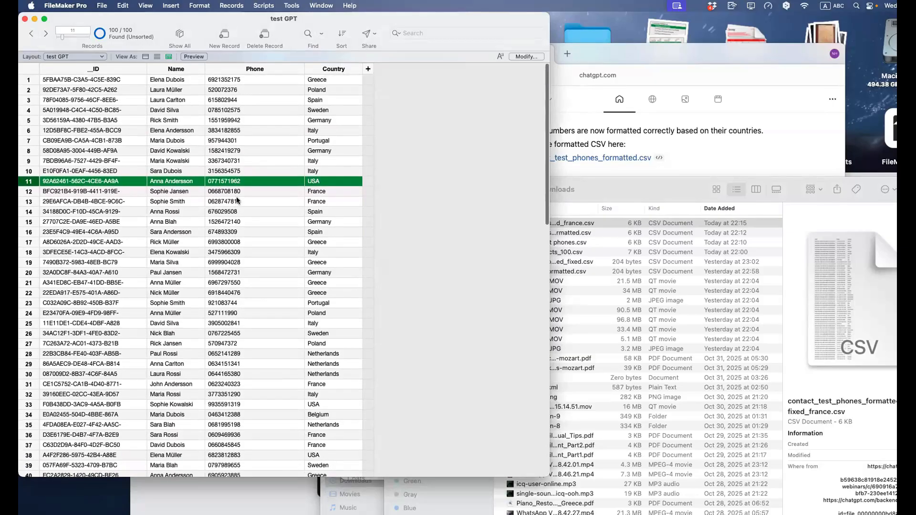
click(102, 5)
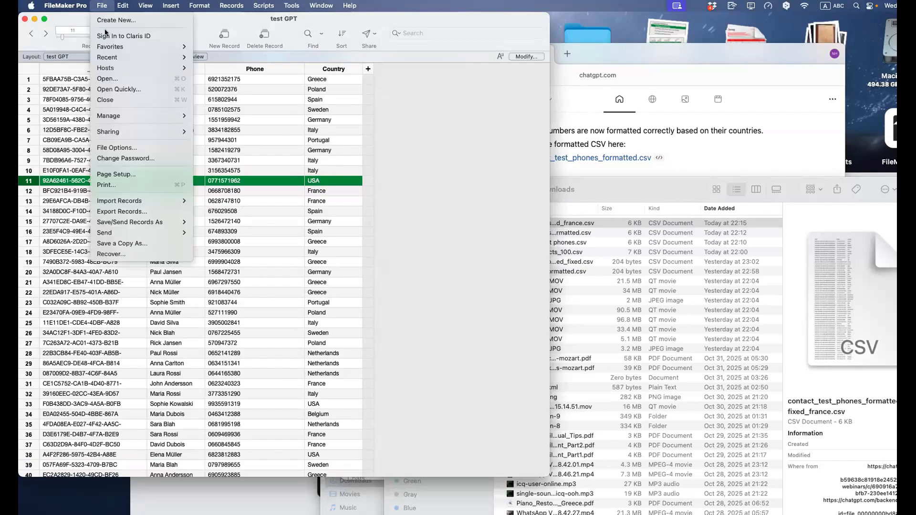
mouse_move(111, 202)
click(203, 201)
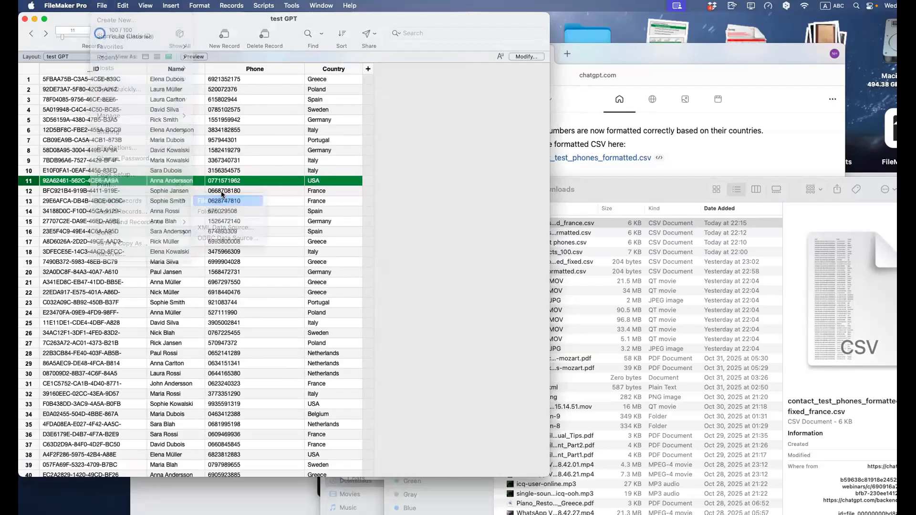
click(405, 118)
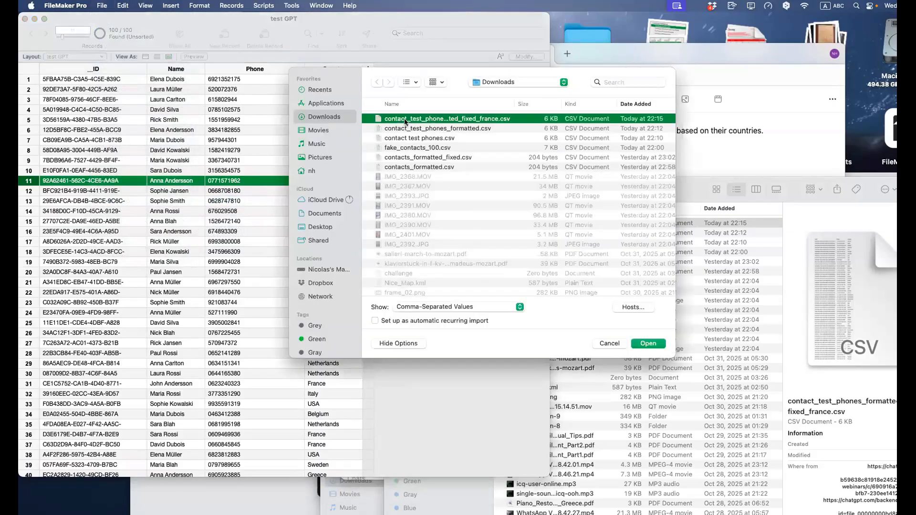
key(Return)
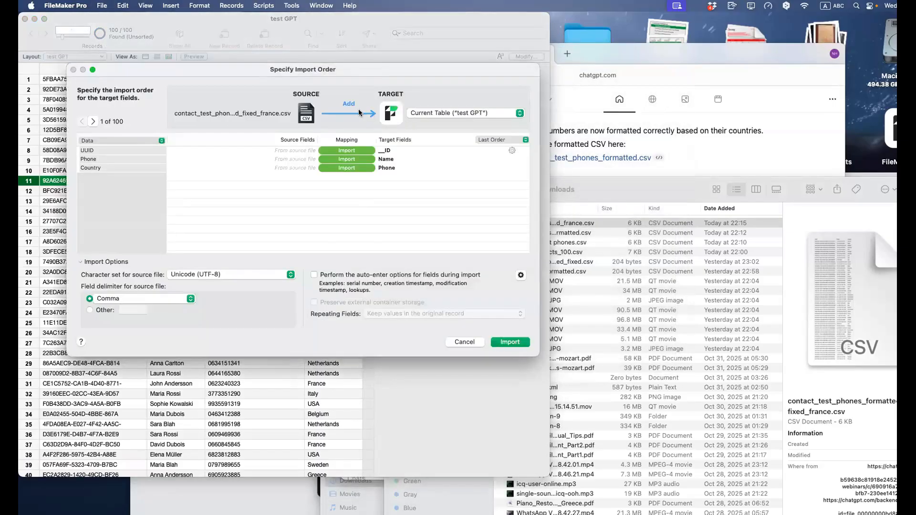
Step: Set the import method to Update so that matching records in the found set are updated
click(358, 110)
click(280, 189)
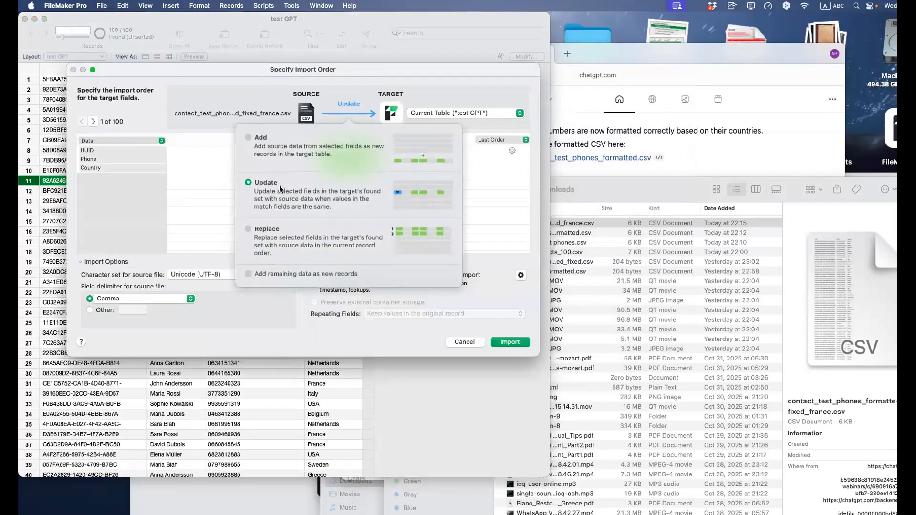
key(Escape)
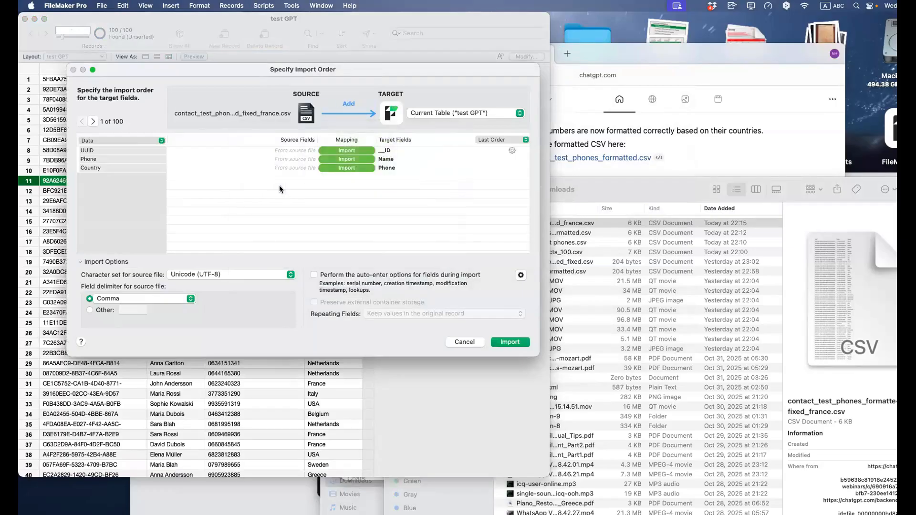
click(348, 105)
click(322, 192)
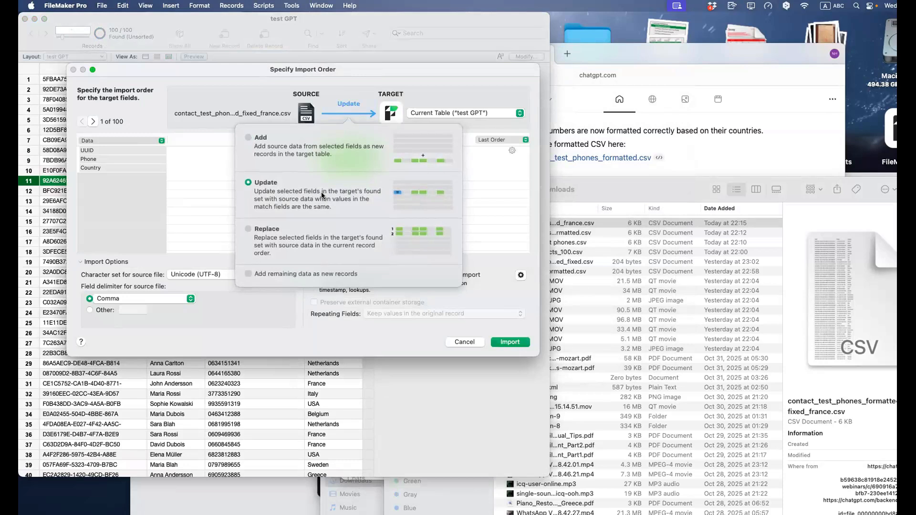
click(473, 195)
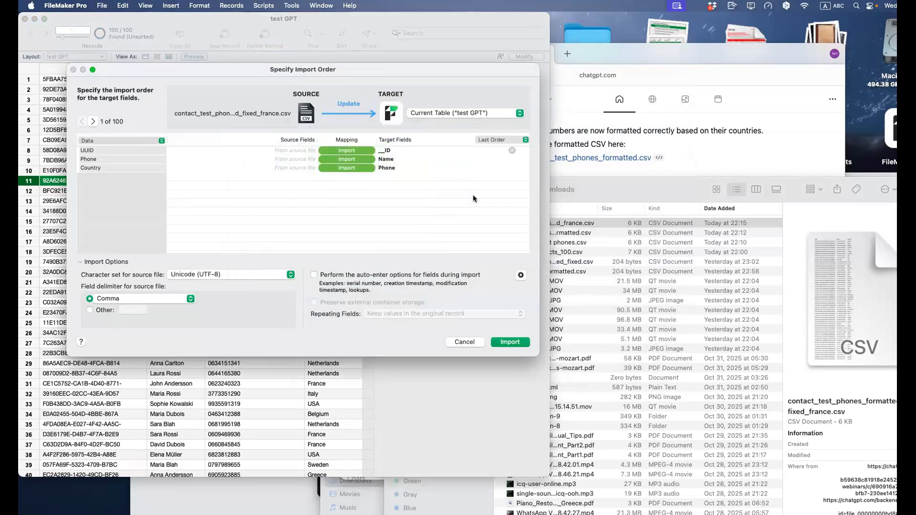
Step: Make UUID the match field for __ID, map the source Phone to the Phone field, and leave Country unimported
click(351, 150)
click(325, 192)
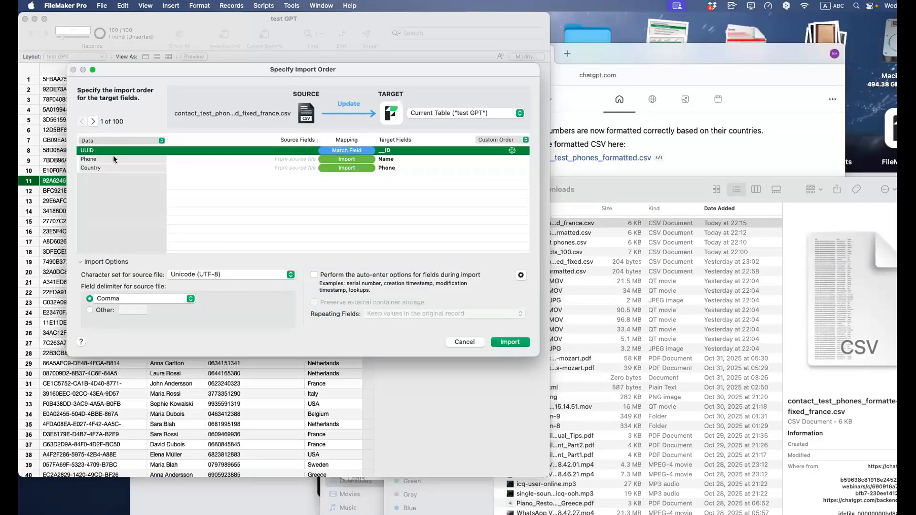
click(382, 160)
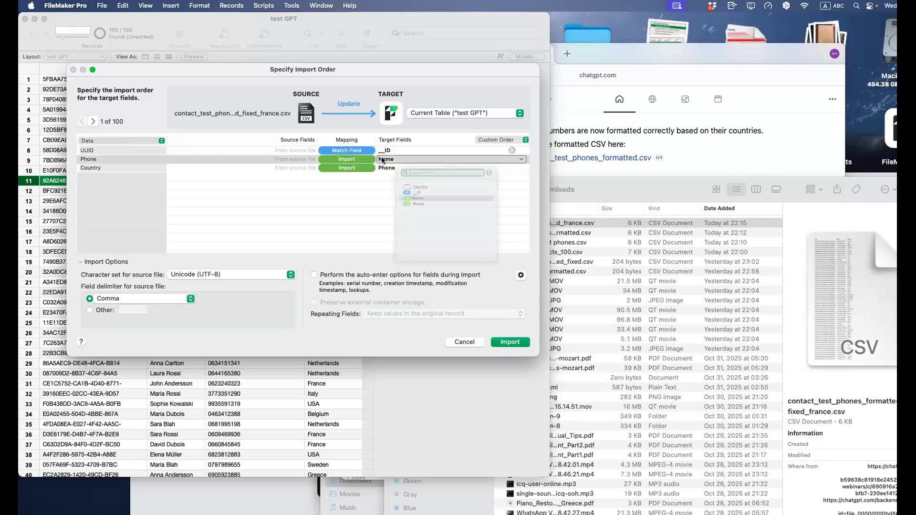
click(400, 228)
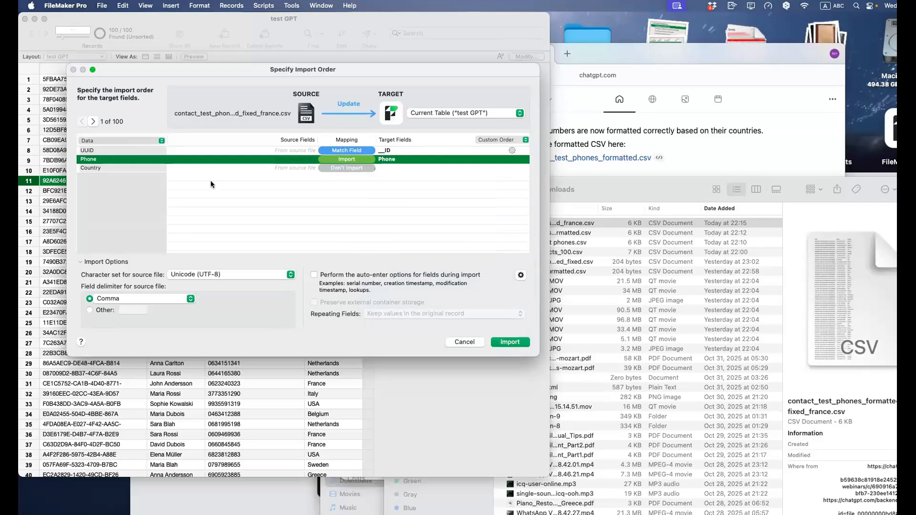
Step: Run the import, dismiss its summary and review the updated phone numbers across the records
click(495, 343)
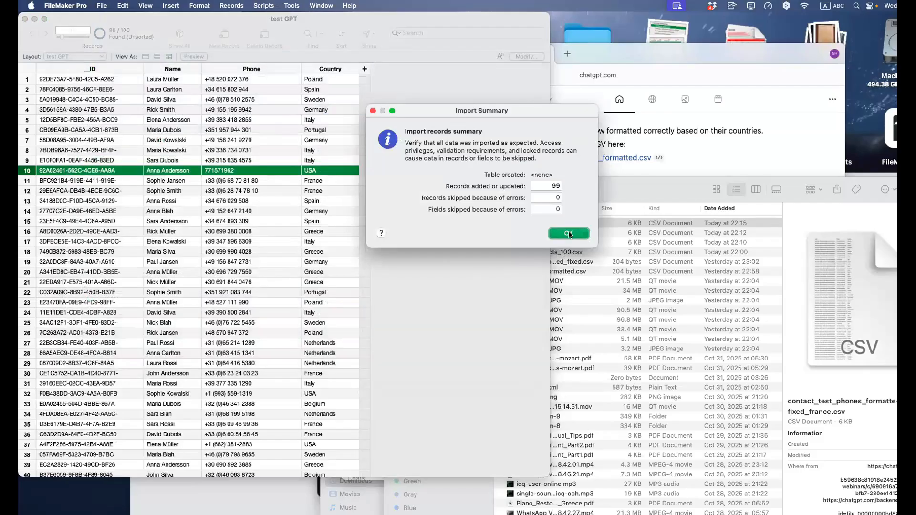
click(568, 233)
scroll(266, 251, down, 15)
scroll(265, 249, up, 15)
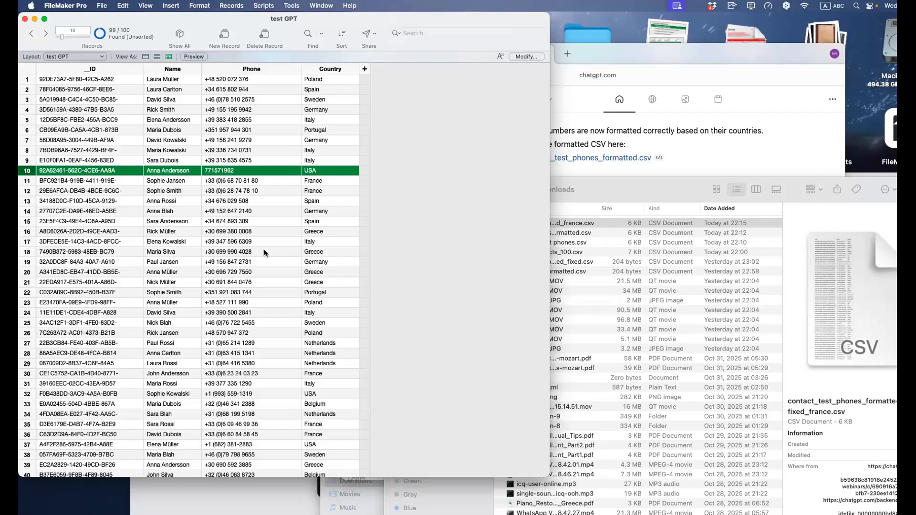
Step: Switch to ChatGPT, reposition its window and look back through the conversation's data security explanations and API prompt example
click(687, 157)
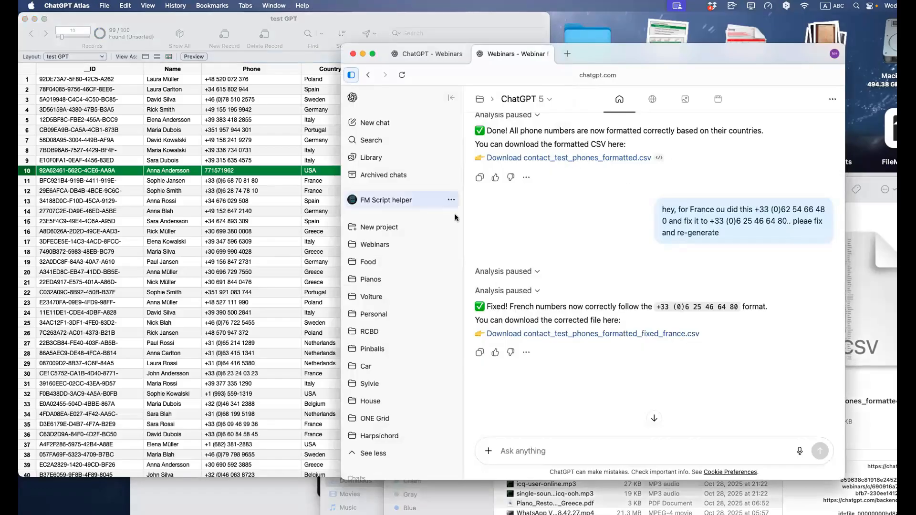
scroll(545, 203, up, 20)
scroll(545, 203, down, 20)
drag(620, 63, 410, 45)
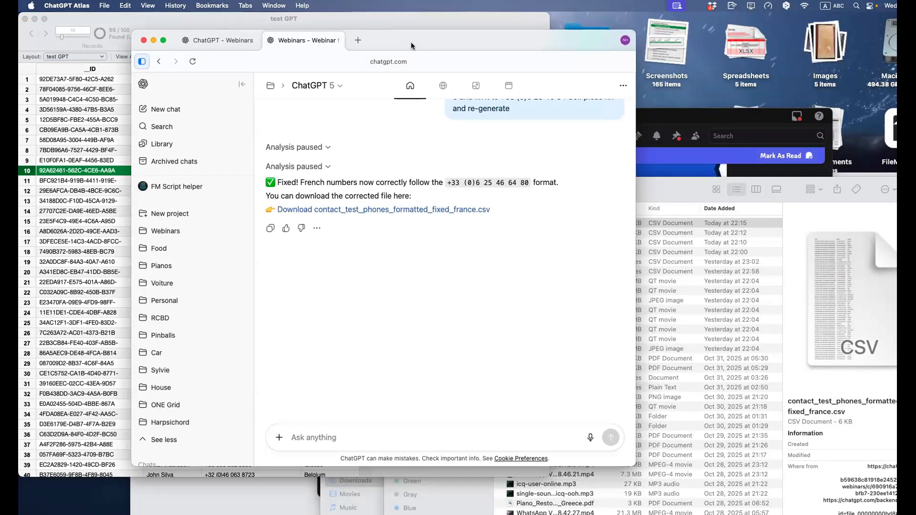
scroll(304, 285, up, 2)
scroll(303, 285, up, 20)
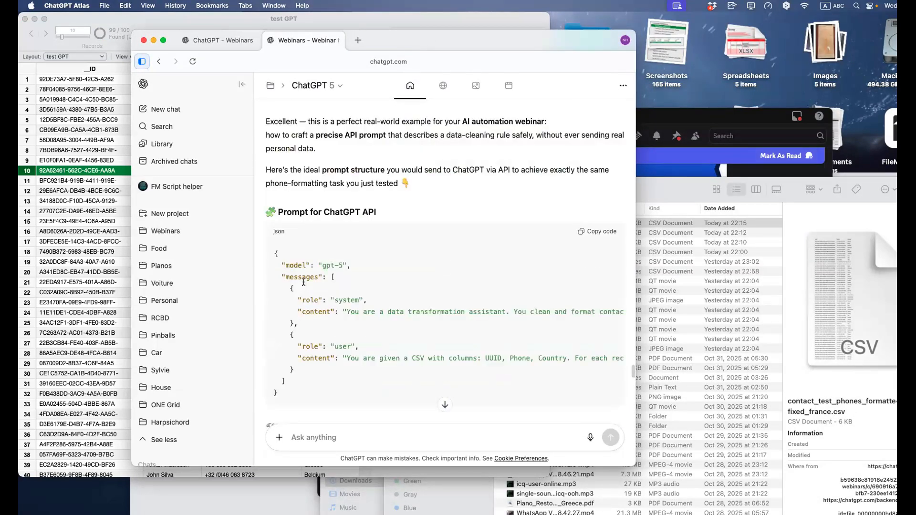
scroll(305, 281, up, 20)
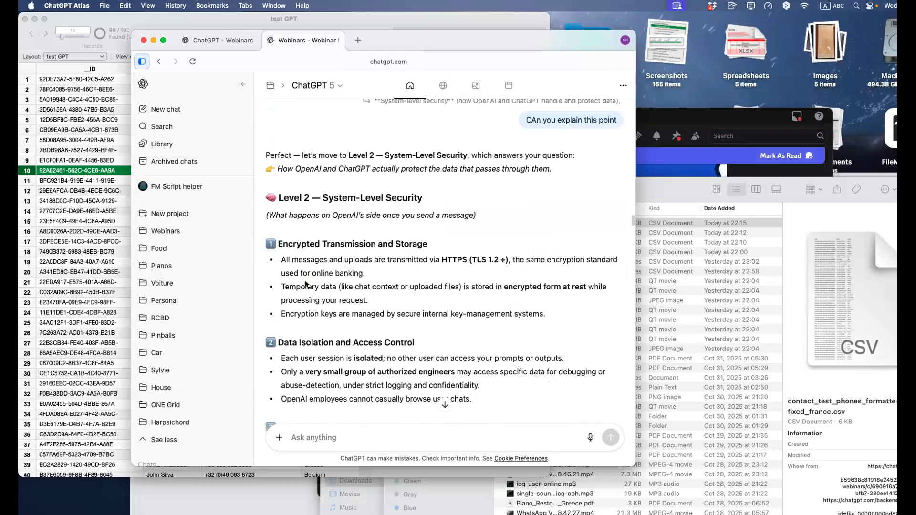
scroll(370, 277, down, 20)
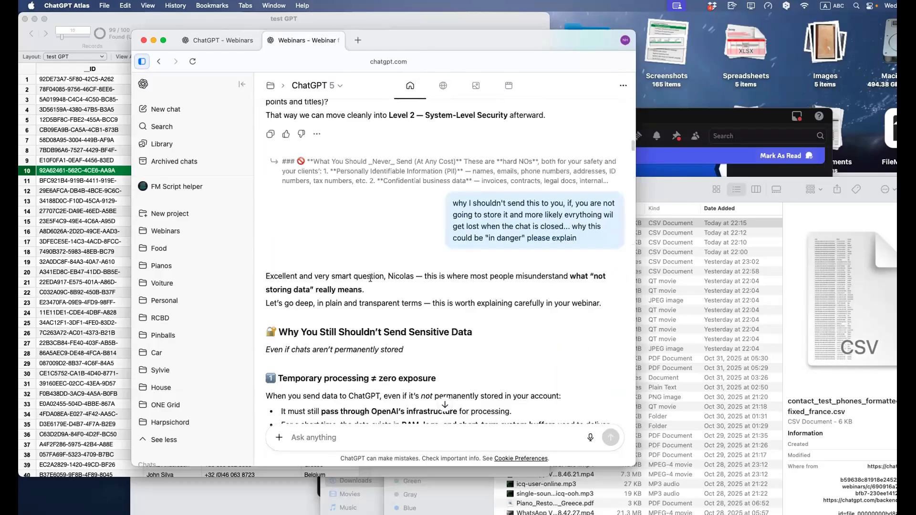
scroll(370, 279, down, 20)
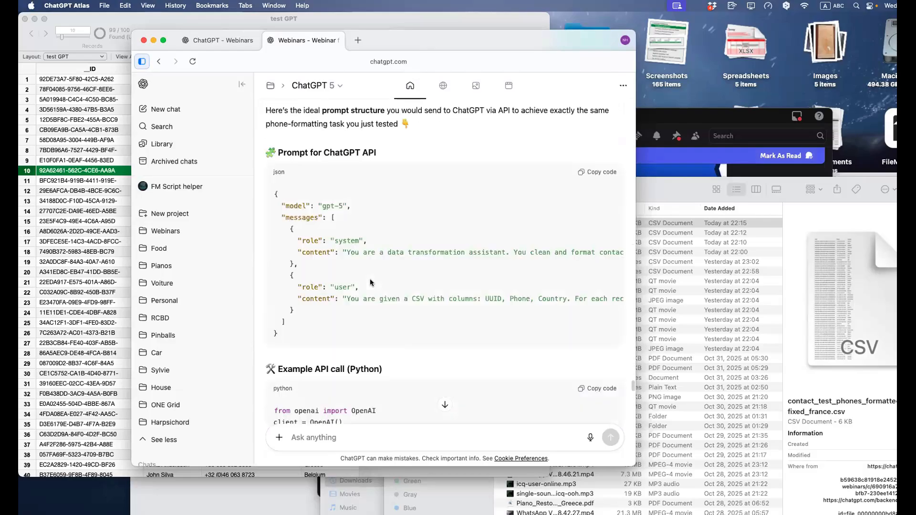
scroll(371, 279, down, 20)
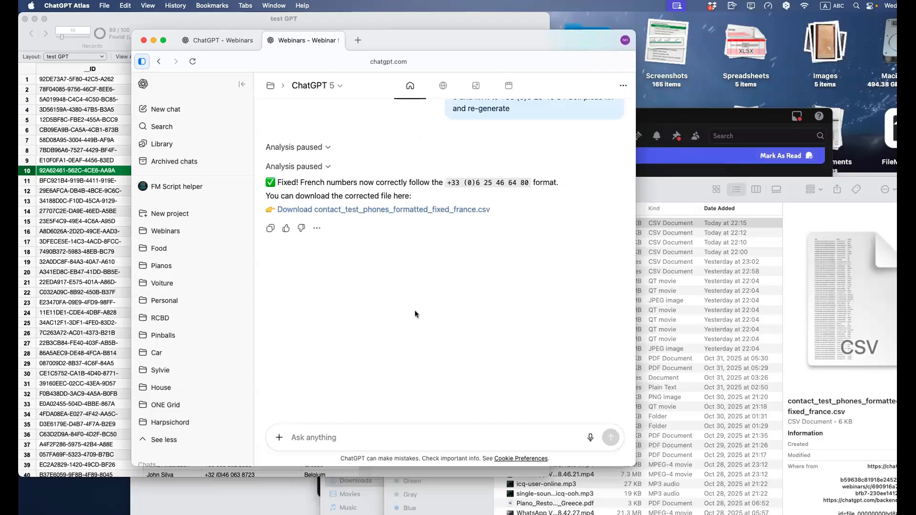
Step: Move the ChatGPT window aside and check the phone numbers of the Germany and Sweden contacts in FileMaker records 4 and 3
drag(386, 39, 379, 29)
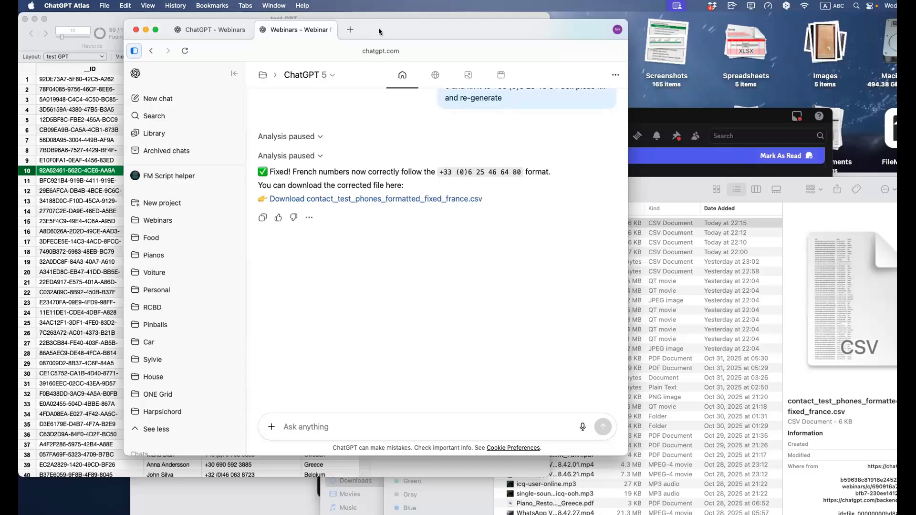
drag(373, 24, 450, 145)
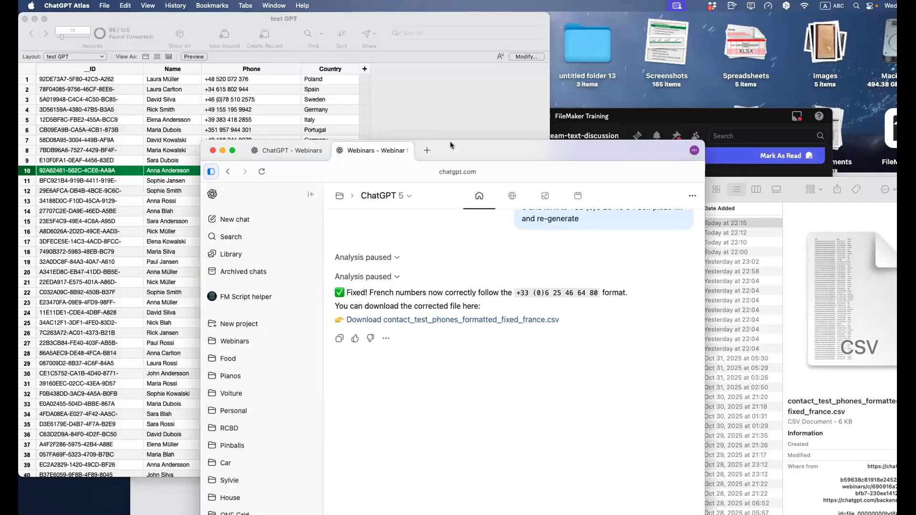
click(376, 123)
click(227, 106)
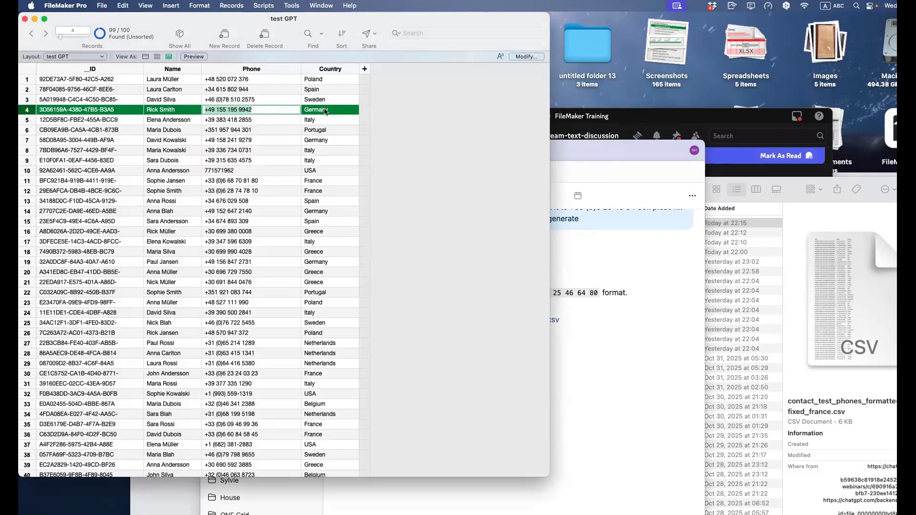
click(270, 99)
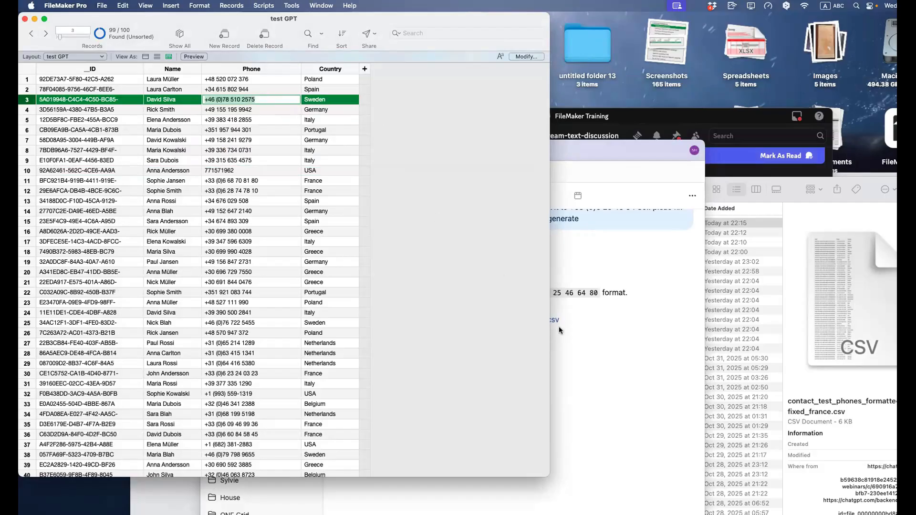
Step: Return to ChatGPT, move its window back up and find the earlier request for a CSV with 100 records
click(586, 337)
drag(461, 145, 402, 62)
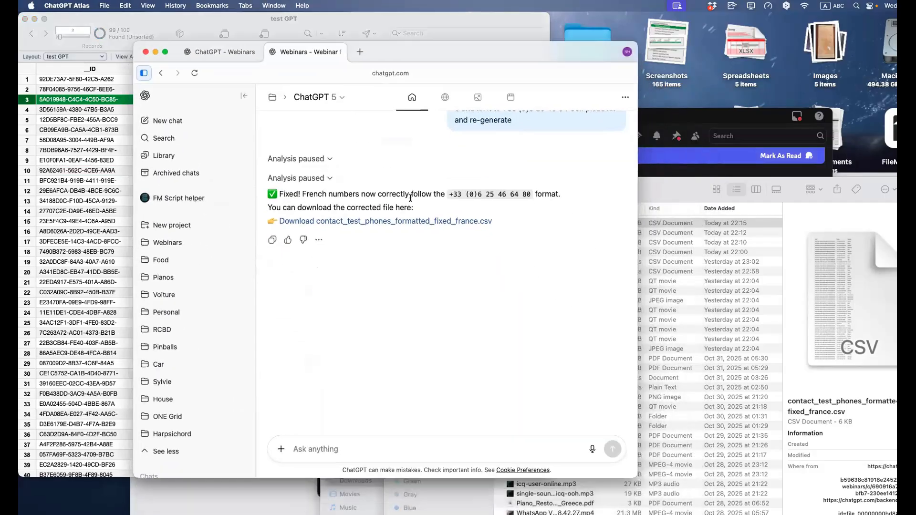
scroll(339, 243, up, 15)
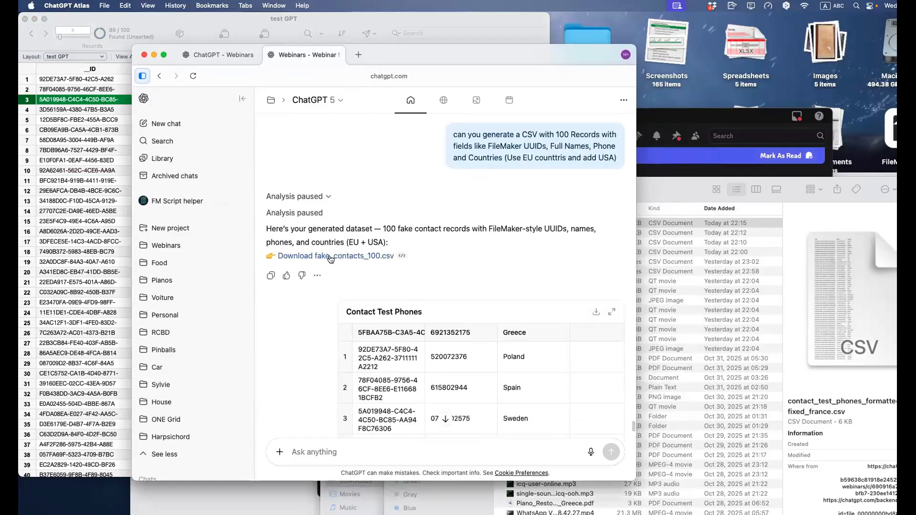
Step: Review the conversation from the 100-record CSV request to the corrected French phone file, then move the ChatGPT window off the FileMaker records
scroll(382, 242, up, 2)
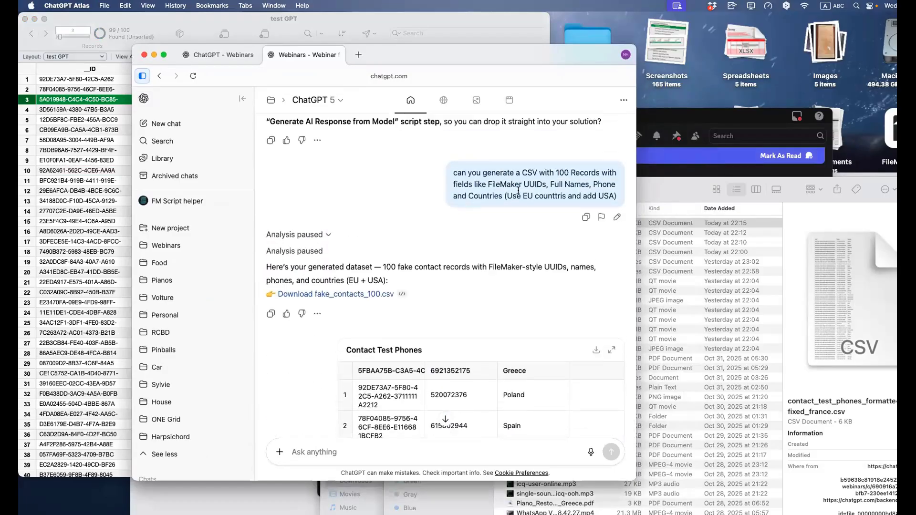
drag(407, 50, 411, 47)
scroll(423, 208, down, 10)
scroll(423, 207, down, 3)
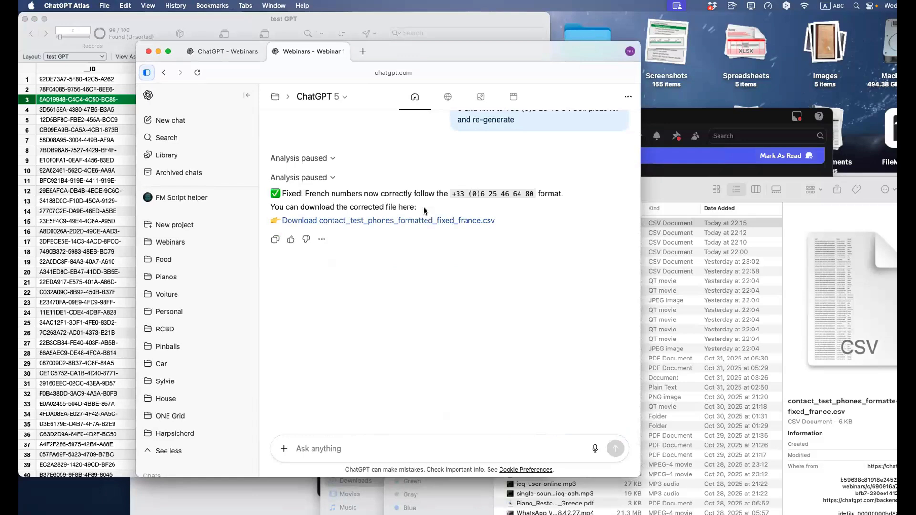
scroll(423, 210, up, 2)
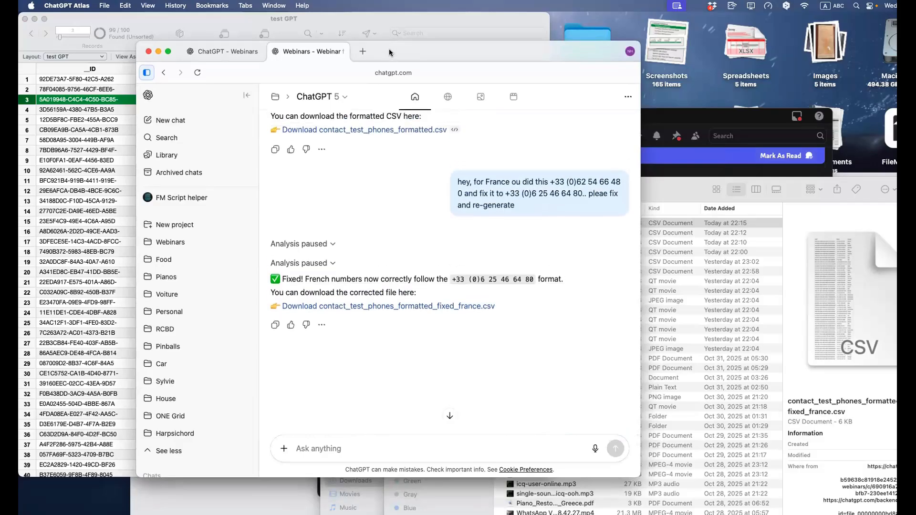
drag(390, 52, 453, 101)
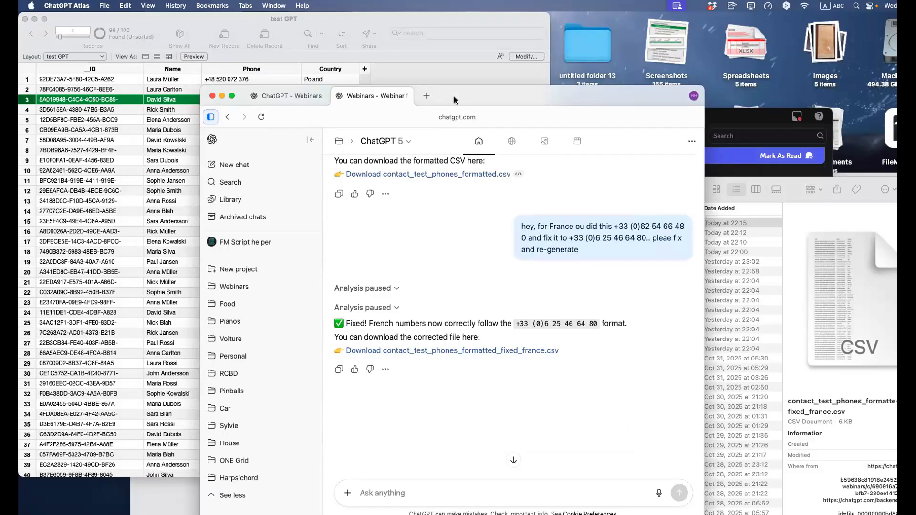
click(419, 80)
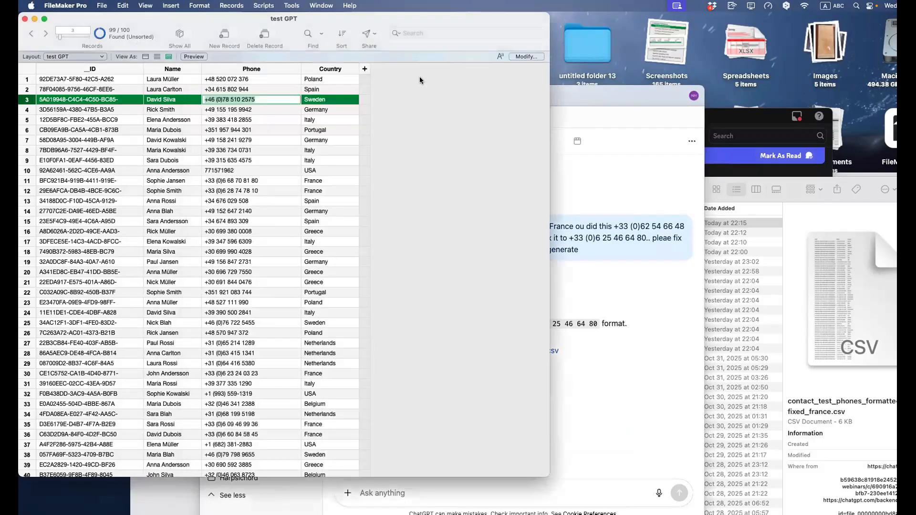
key(super+shift+l)
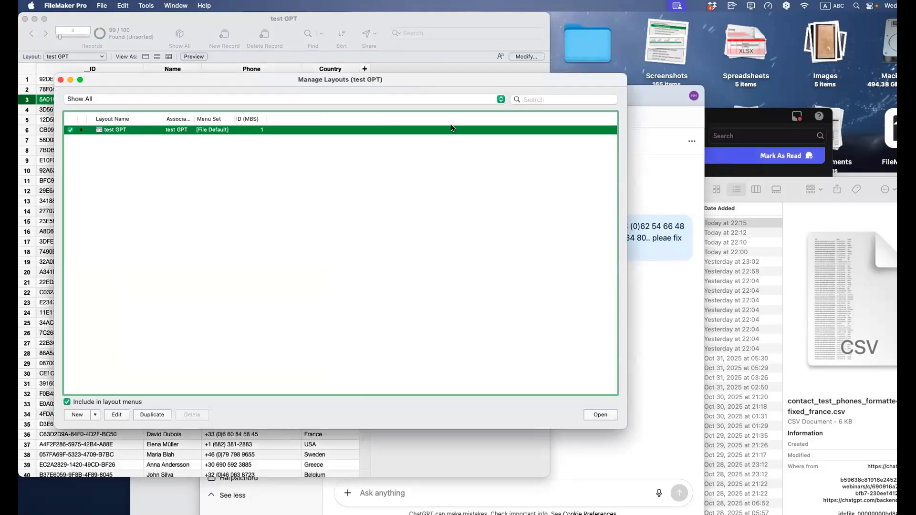
click(531, 99)
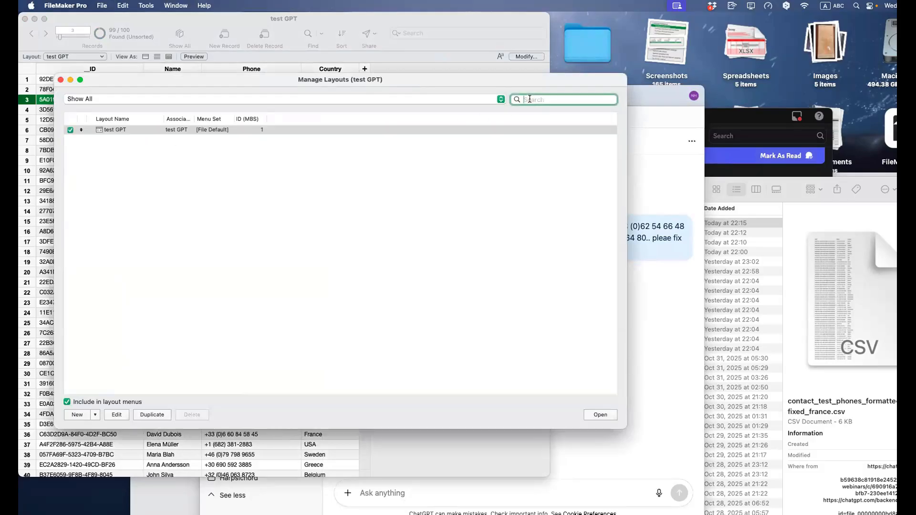
text(cou)
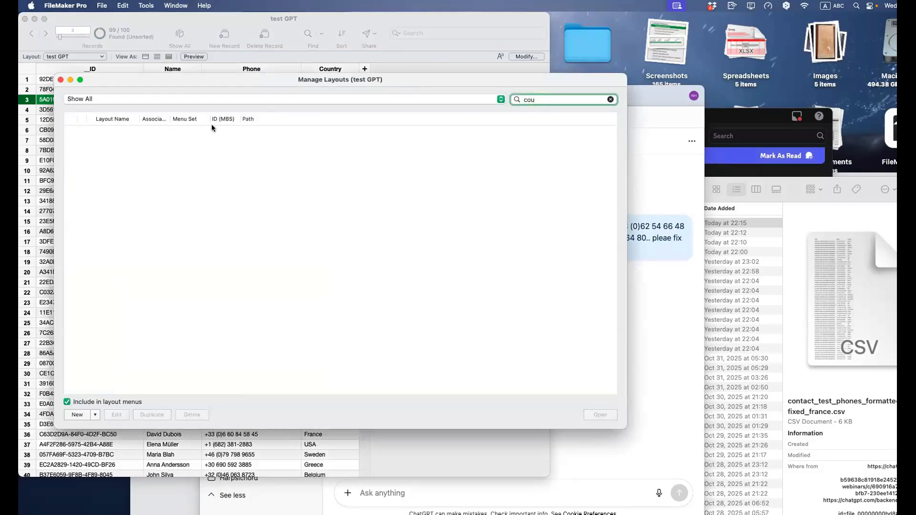
text(n)
key(Escape)
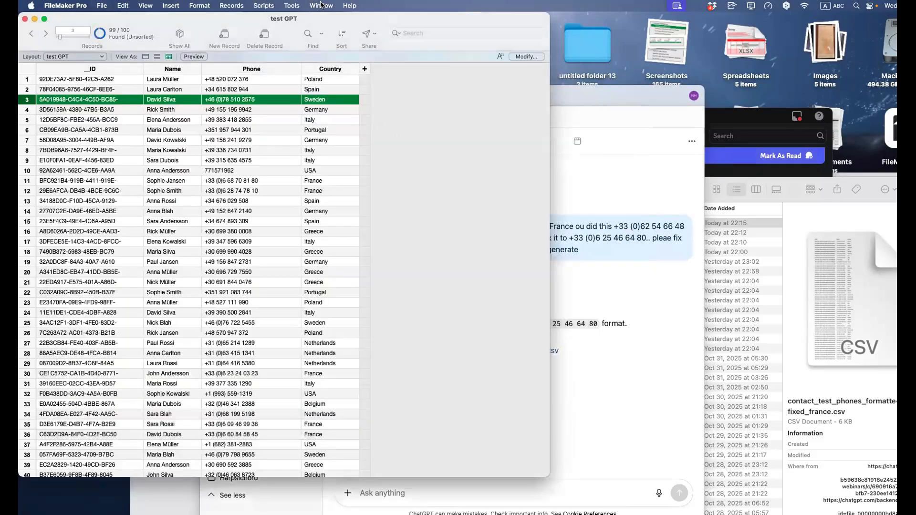
Step: Switch to the ONE (ONEGRID-FMS) file in FileMaker, open its CNT_Countries layout and move the resulting window into full view
click(321, 5)
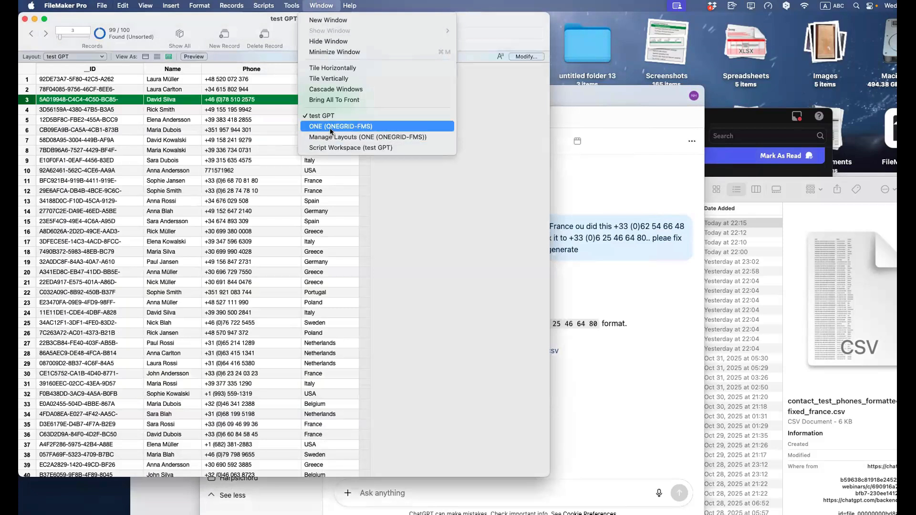
click(333, 127)
drag(613, 202, 615, 197)
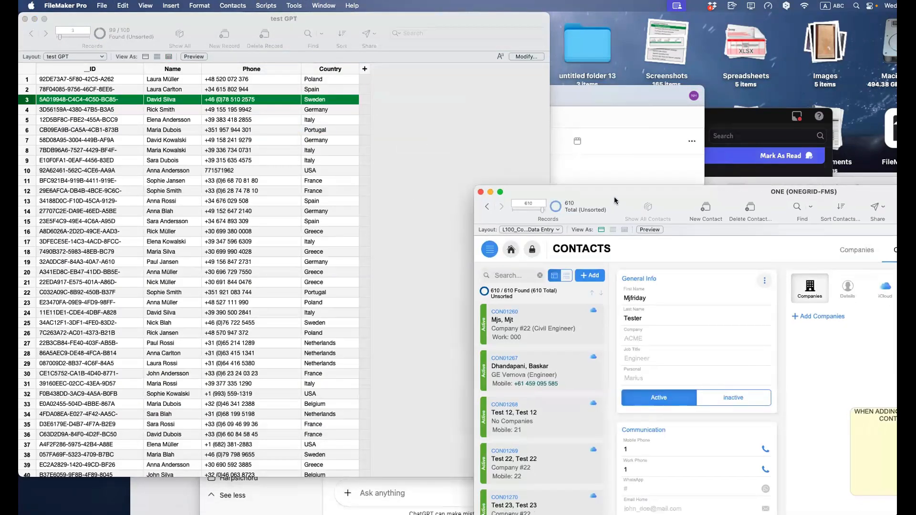
key(super+shift+l)
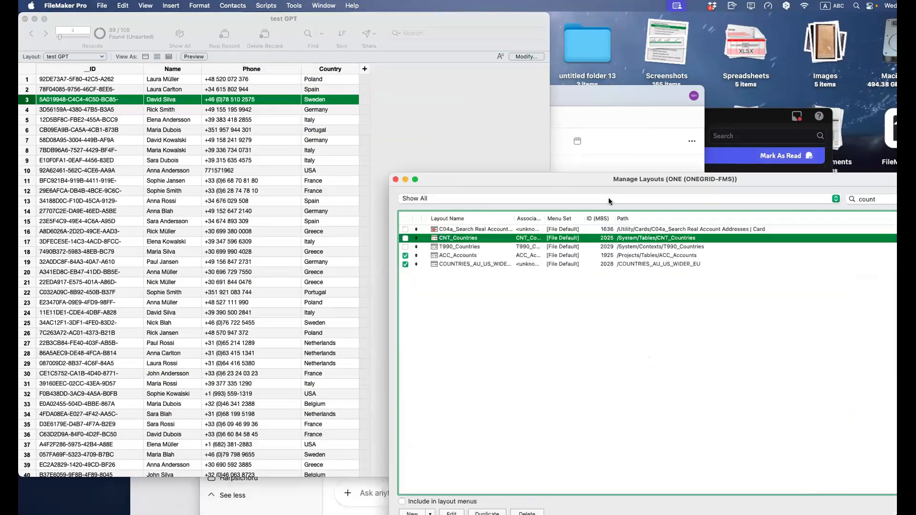
drag(521, 183, 272, 76)
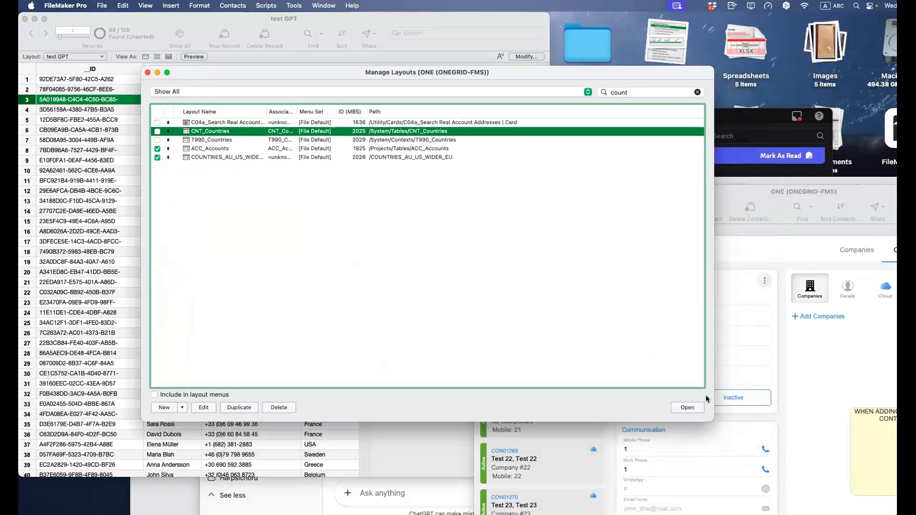
click(697, 406)
drag(527, 199, 90, 44)
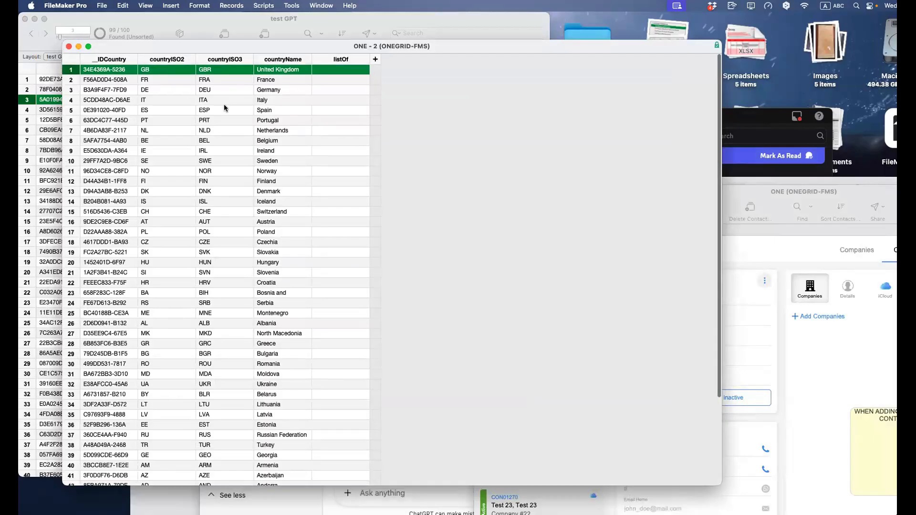
Step: Start exporting the country records to the Downloads folder as a comma-separated values file named Countries2.csv
click(104, 5)
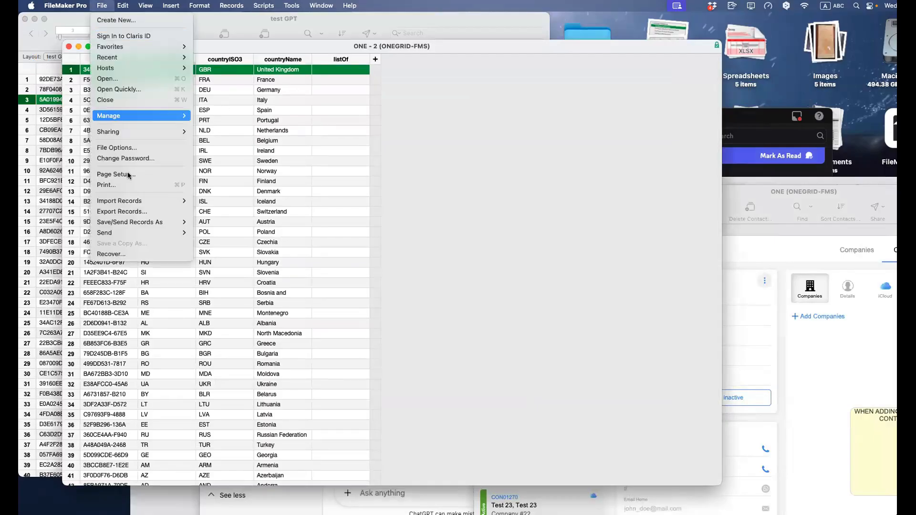
click(125, 215)
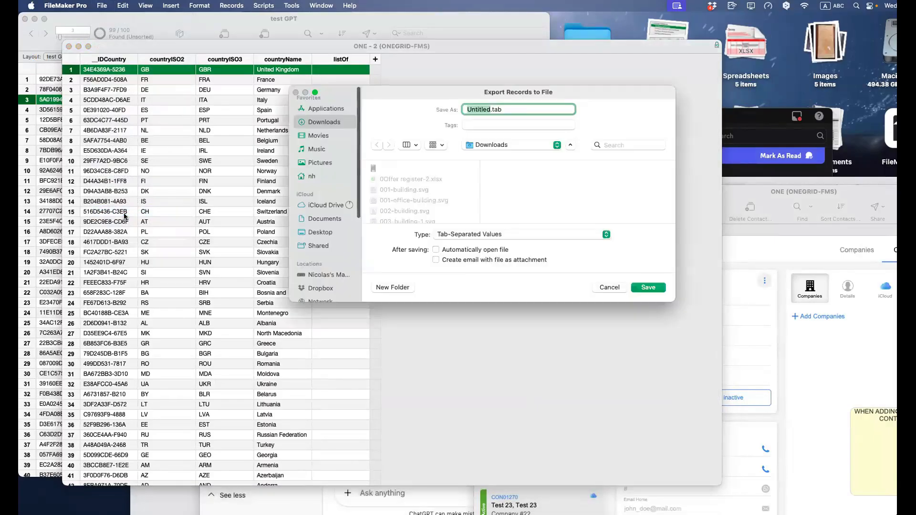
click(460, 234)
click(464, 245)
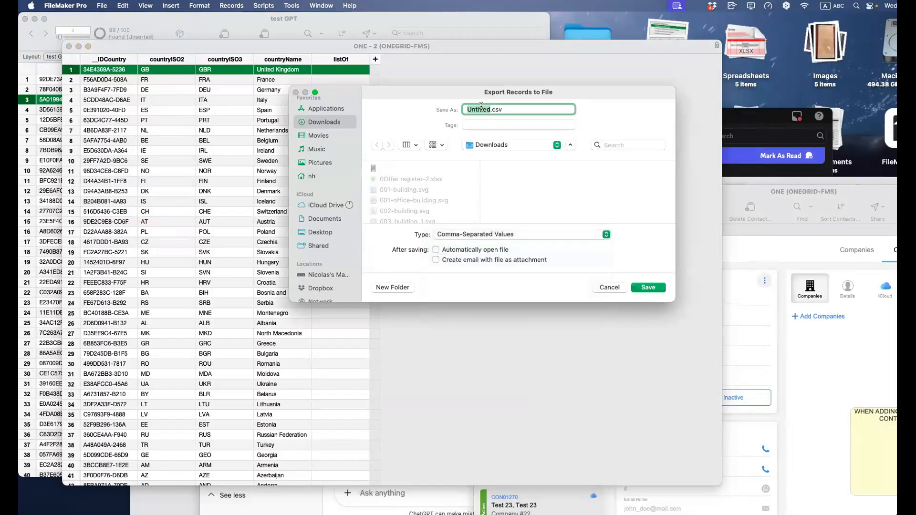
text(Countries.csv)
click(486, 109)
click(654, 288)
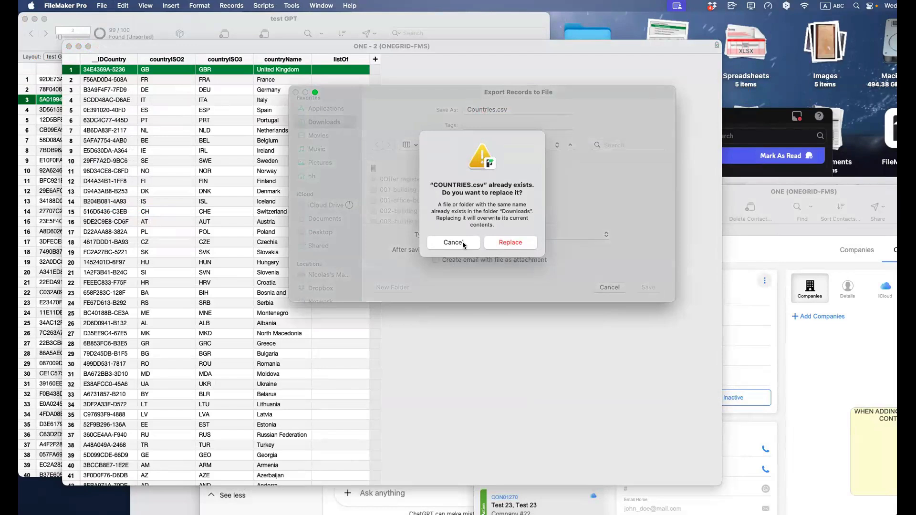
click(462, 240)
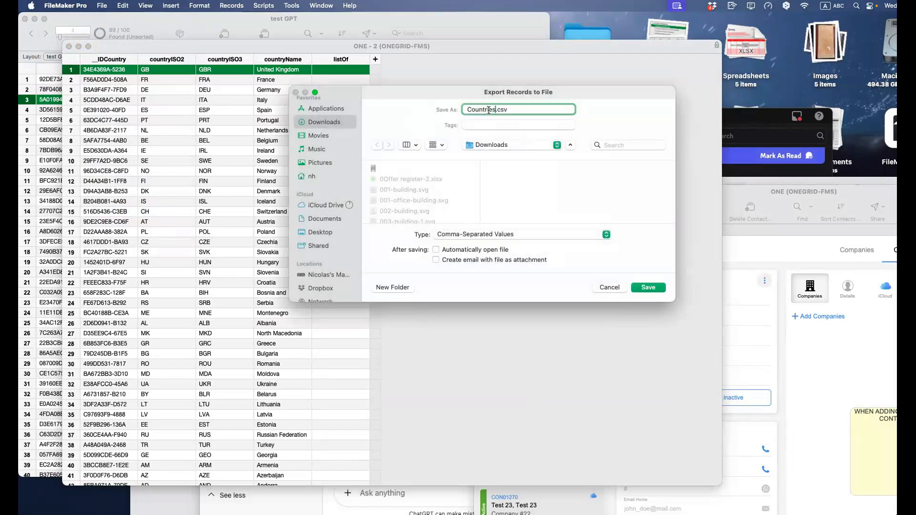
key(Return)
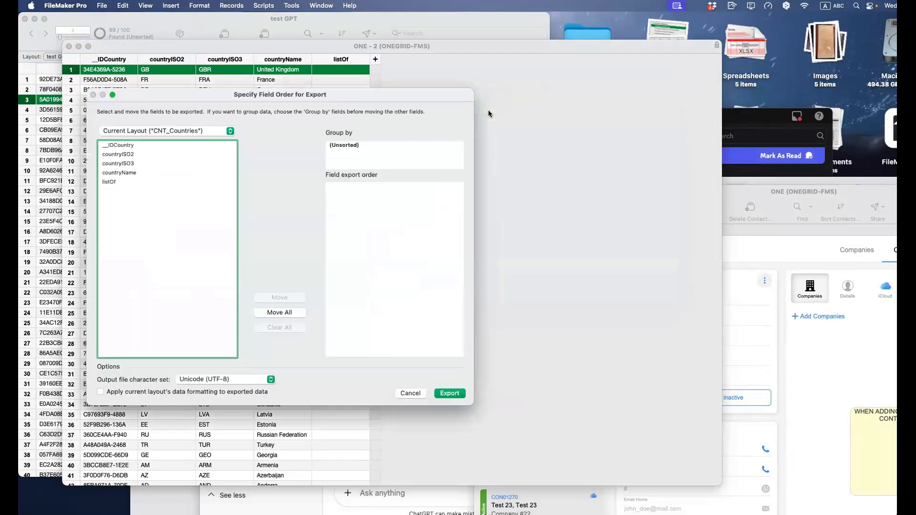
Step: Export only the countryName field and move the countries window down slightly
double_click(138, 175)
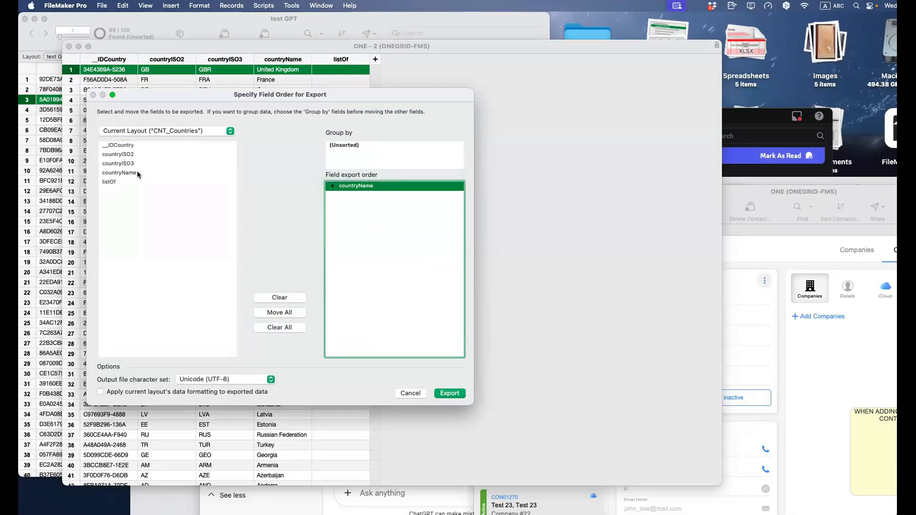
click(449, 394)
drag(308, 51, 323, 108)
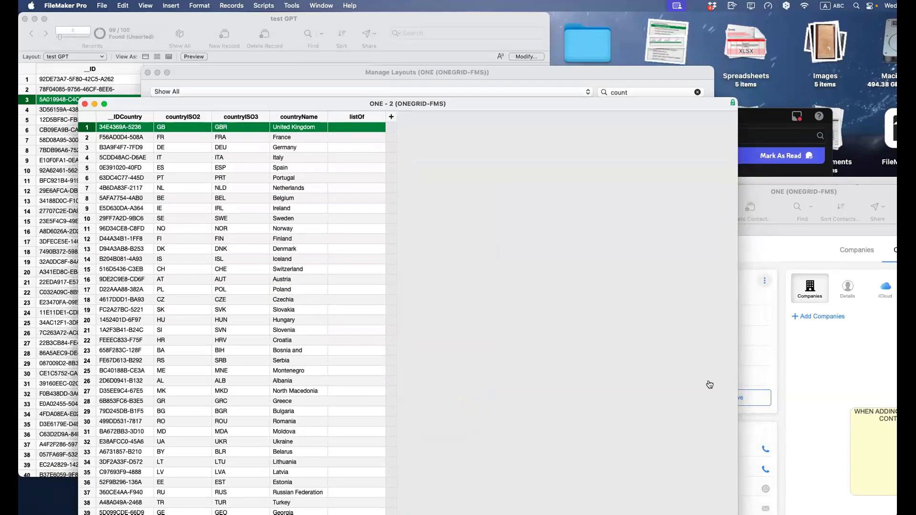
Step: Switch to ChatGPT, move its window up and attach Countries2.csv from Downloads to the message
key(super+Tab)
click(233, 267)
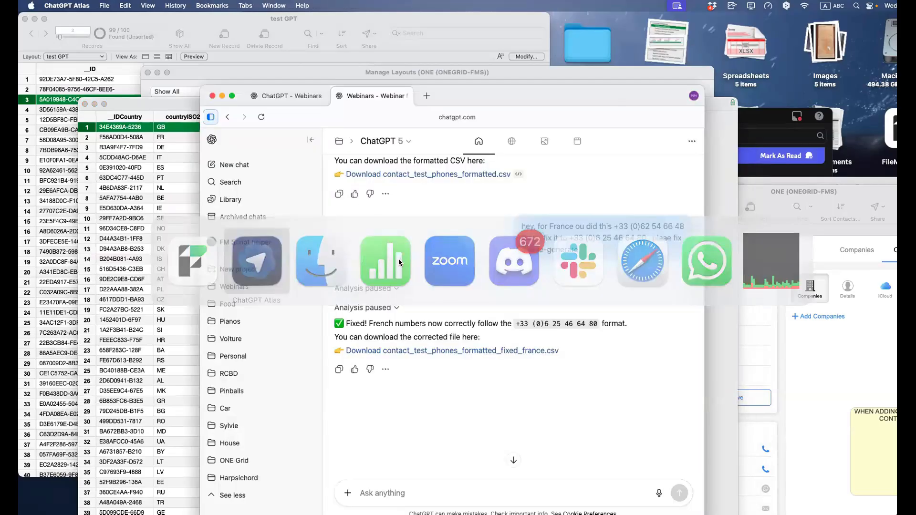
drag(497, 94, 396, 21)
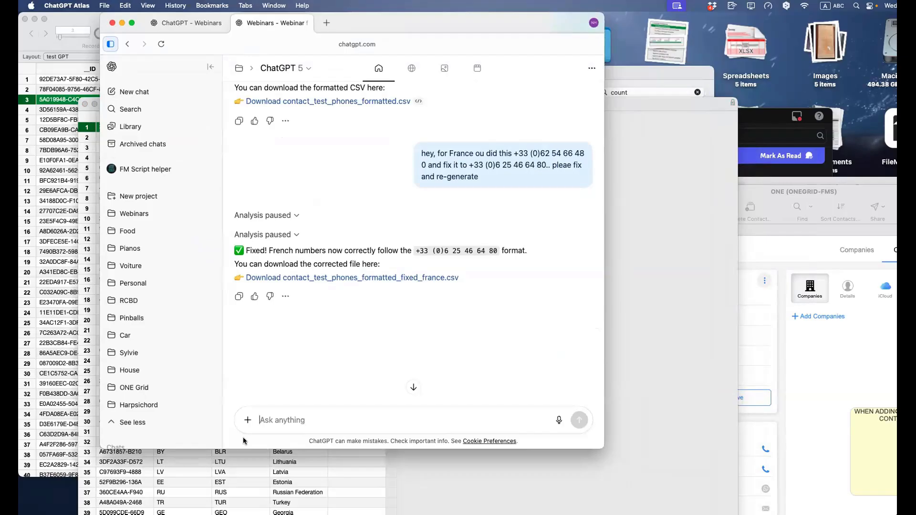
click(247, 422)
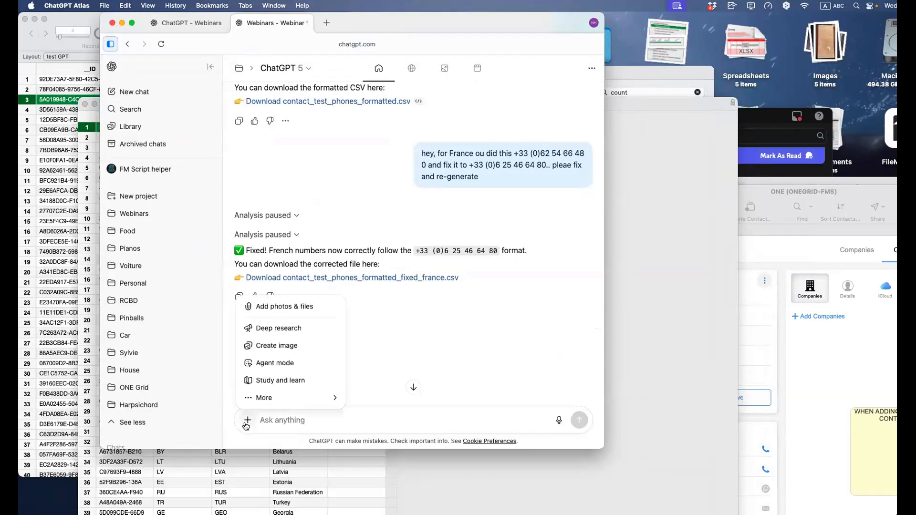
click(279, 309)
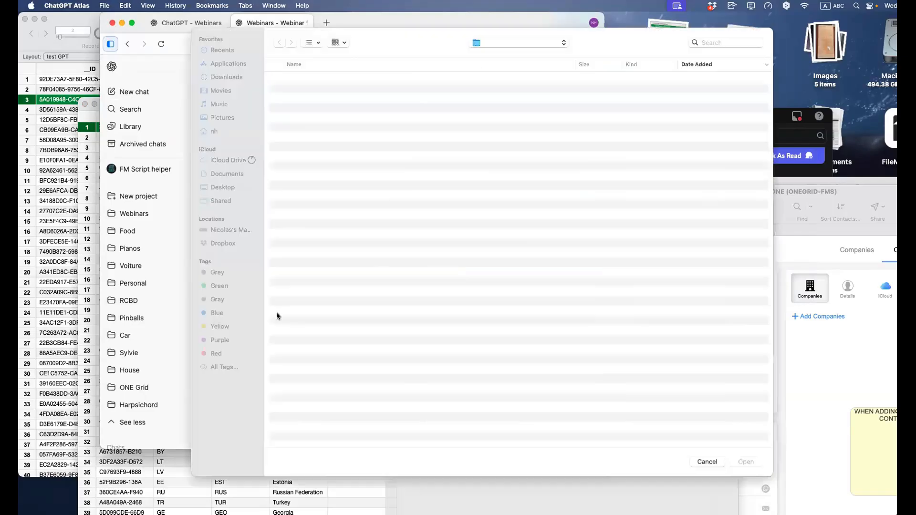
click(313, 79)
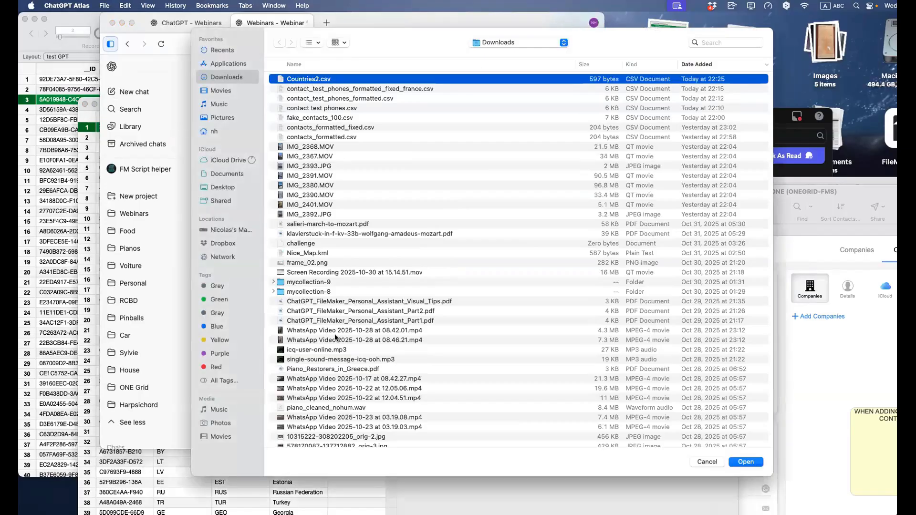
click(749, 465)
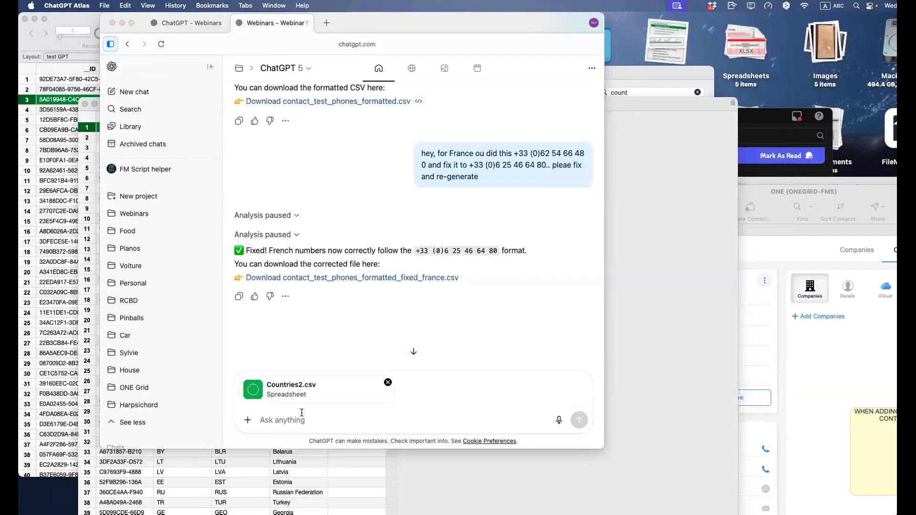
Step: Write a prompt requesting 1000 records with UUIDs, Full Names, Countries and Cities from the country list, ending in "and please, try to create"
text(upon )
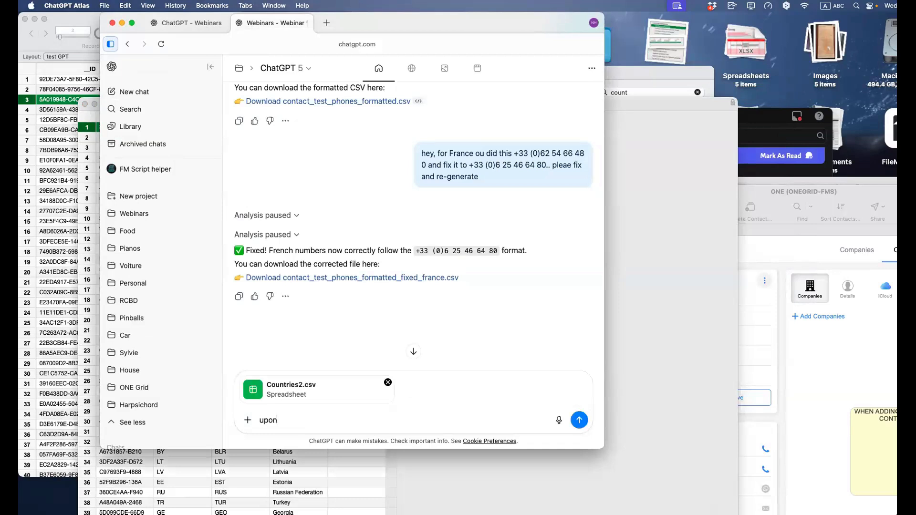
text(my list of countries can you genera)
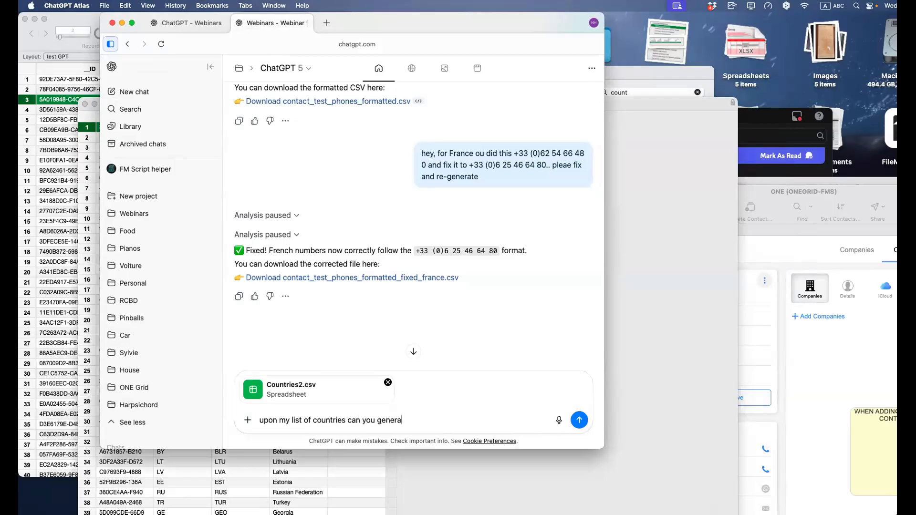
text(te me 1000 records with UU)
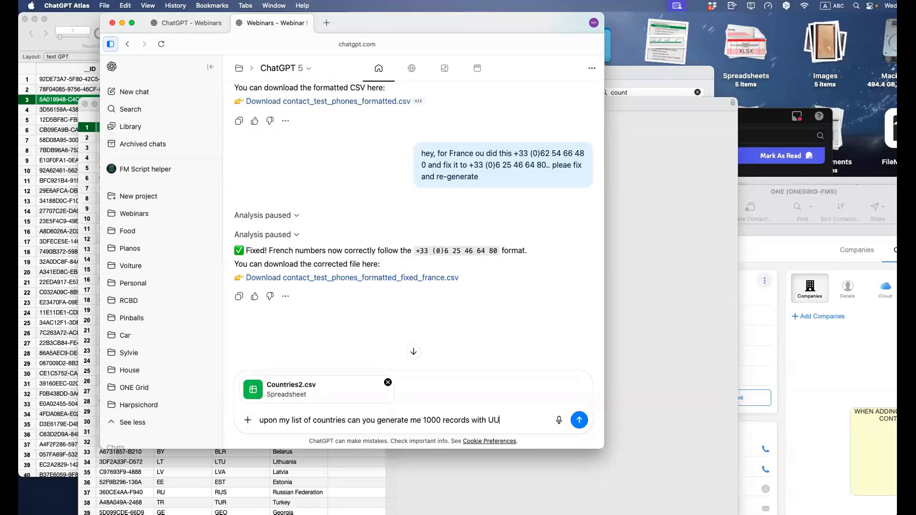
text(IDs, Full Names, Countries and )
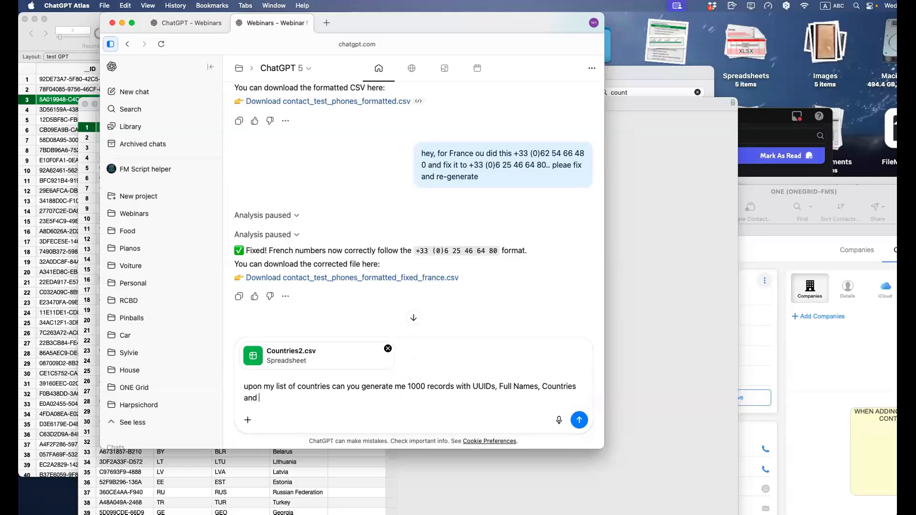
text(Cities and please, try to cvreate)
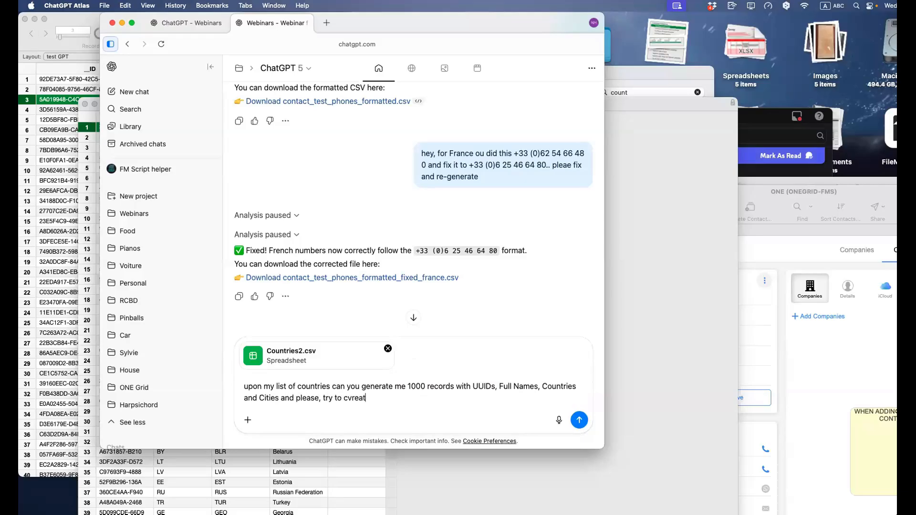
key(BackSpace)
key(BackSpace)
key(BackSpace)
key(BackSpace)
key(BackSpace)
key(BackSpace)
key(BackSpace)
text(reate)
Step: Add Phones to the requested fields, finish the prompt with "full names based on the countries and format phone number by countries", and send it
click(540, 386)
text(Phones,)
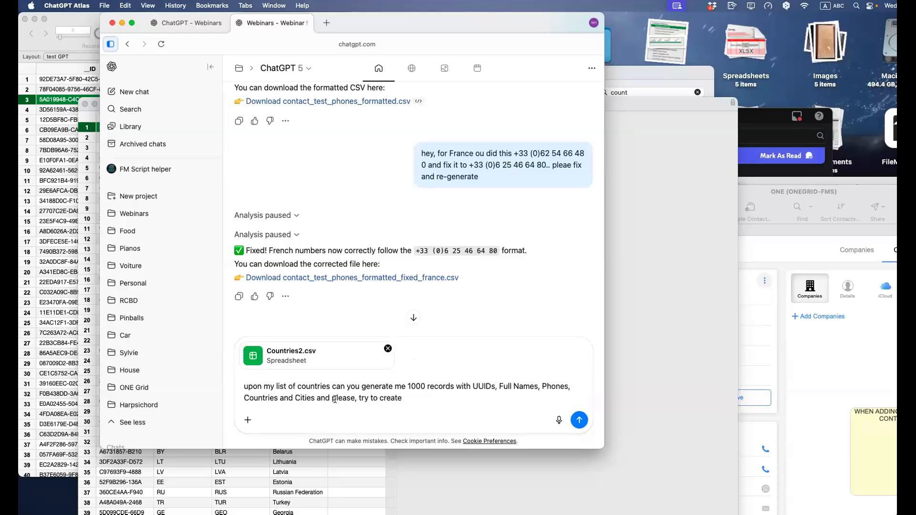
click(404, 399)
text(full name)
text(s based on the )
text(cou)
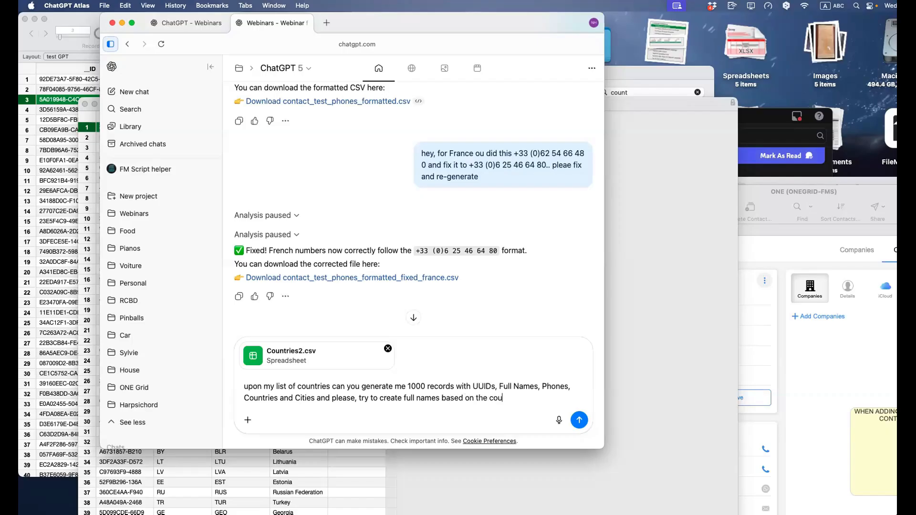
text(ntries and format phon)
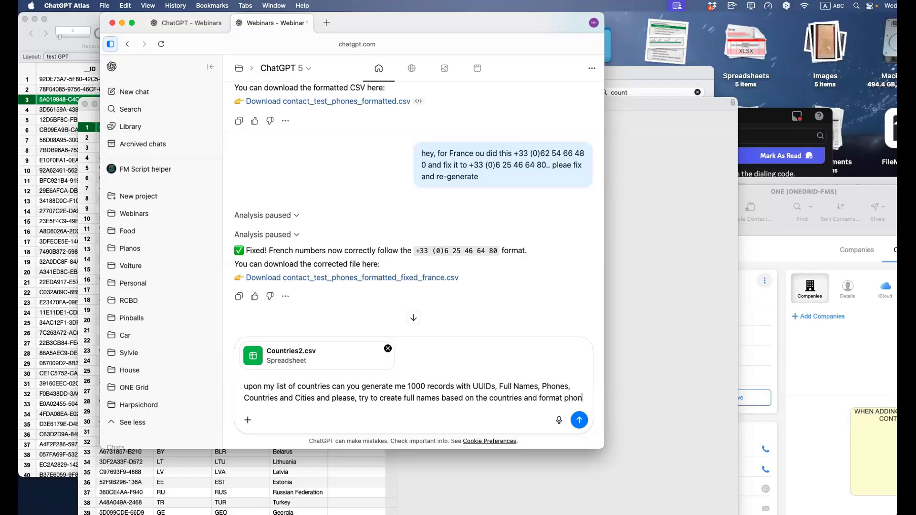
text(e number by countries)
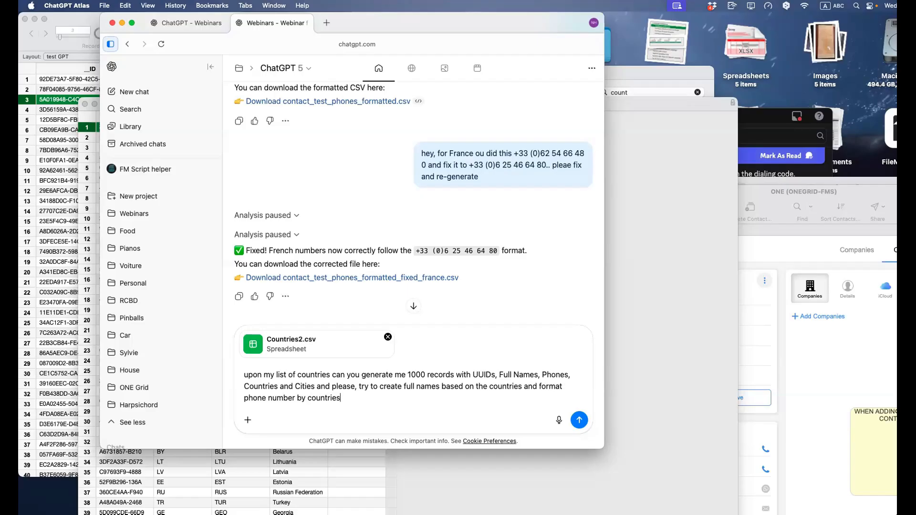
key(Return)
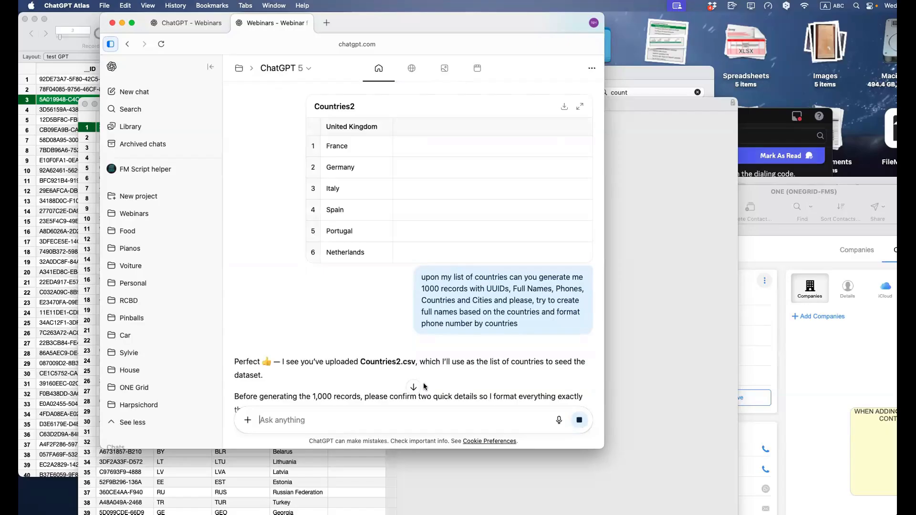
Step: Read ChatGPT's two questions about the columns and phone formatting and reply "1. yes 2. yes"
scroll(417, 366, down, 4)
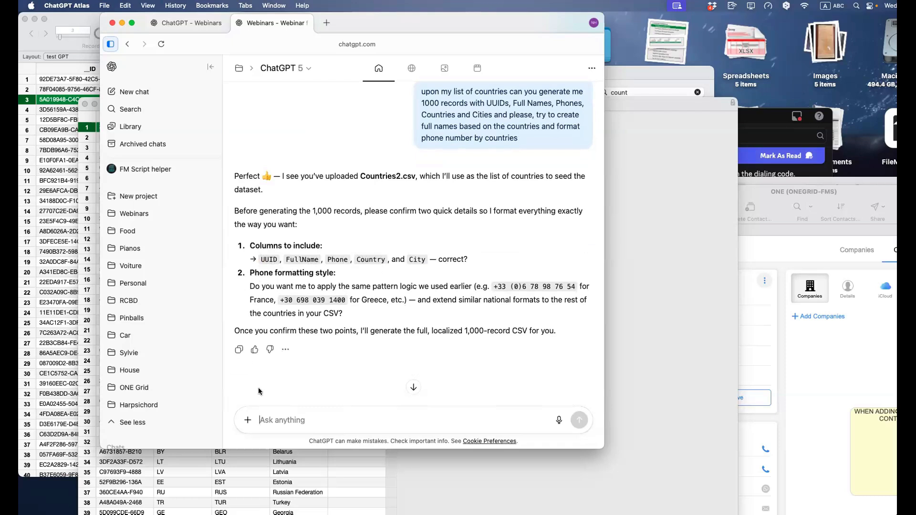
text(1. yes)
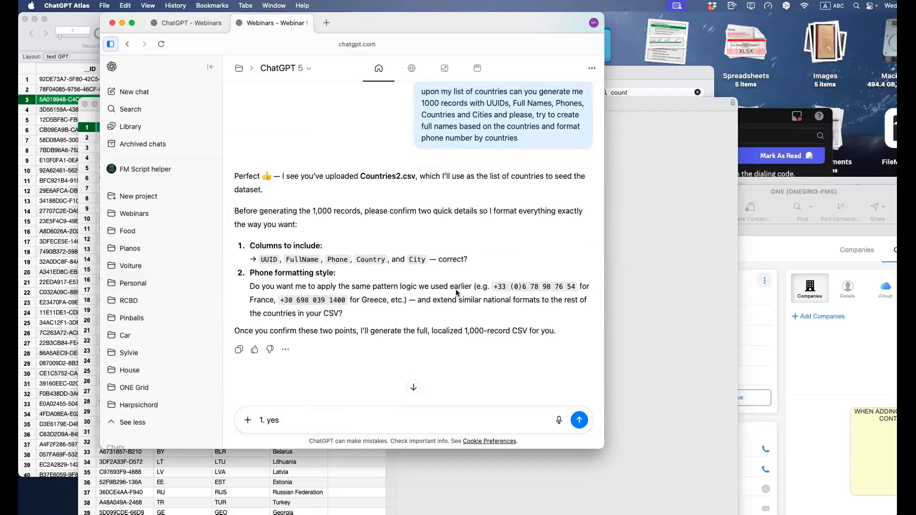
drag(493, 286, 575, 286)
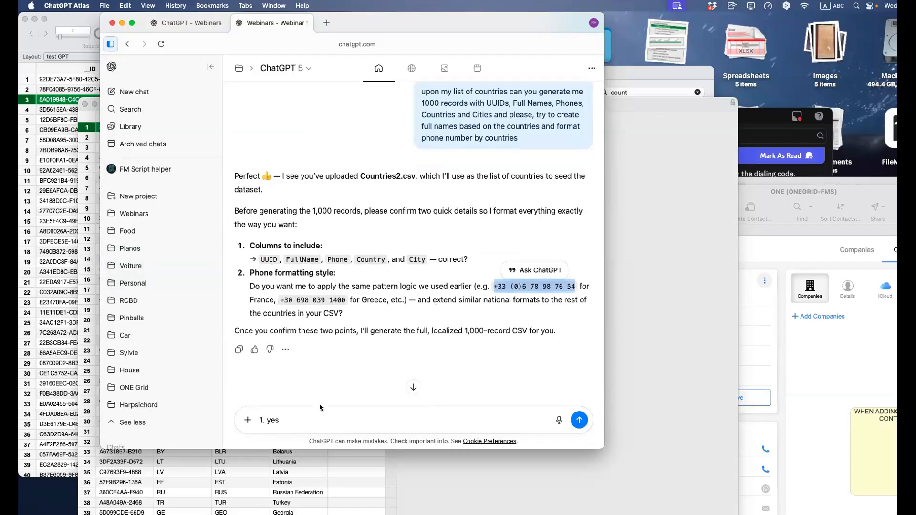
click(307, 423)
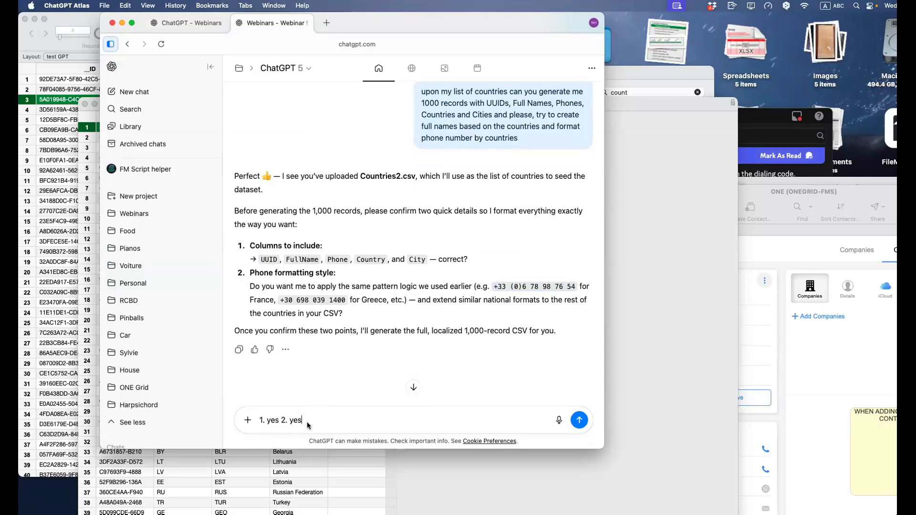
text(2. yes)
key(Return)
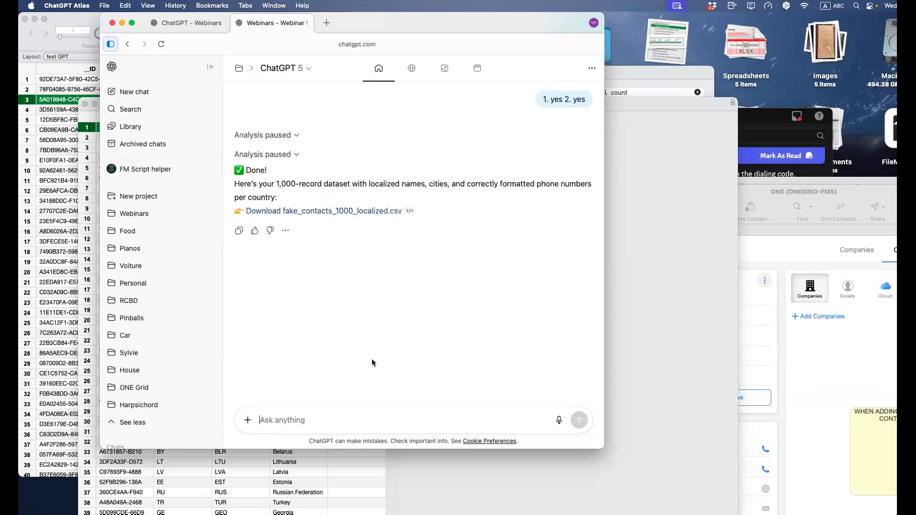
Step: Download fake_contacts_1000_localized.csv from the reply and open a quick preview of it from the Downloads folder
click(342, 211)
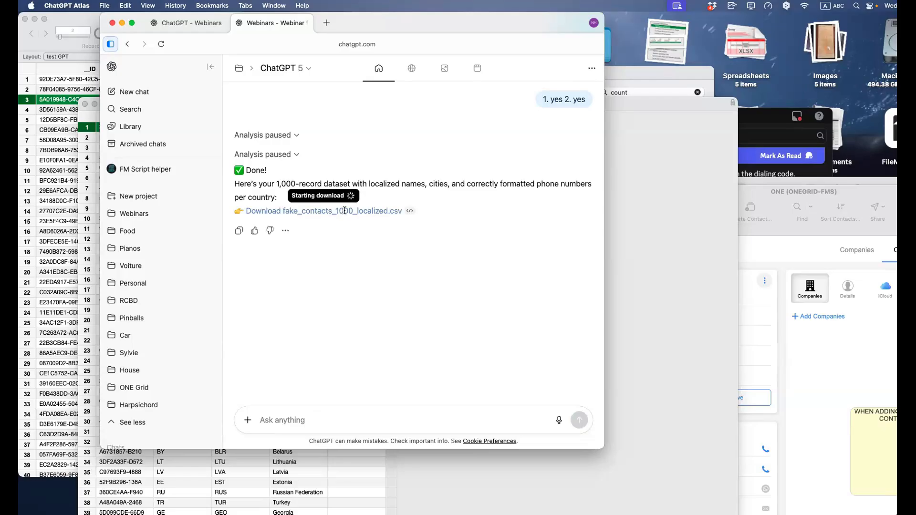
click(493, 435)
click(567, 228)
key(space)
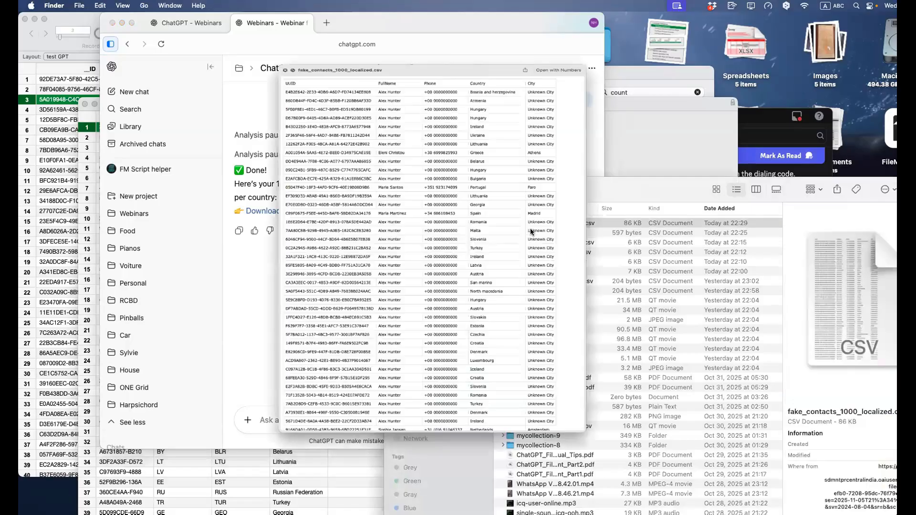
Step: Examine the full names, phones, countries and cities throughout the previewed contacts file, and move the preview window aside
scroll(438, 230, down, 5)
scroll(438, 230, down, 10)
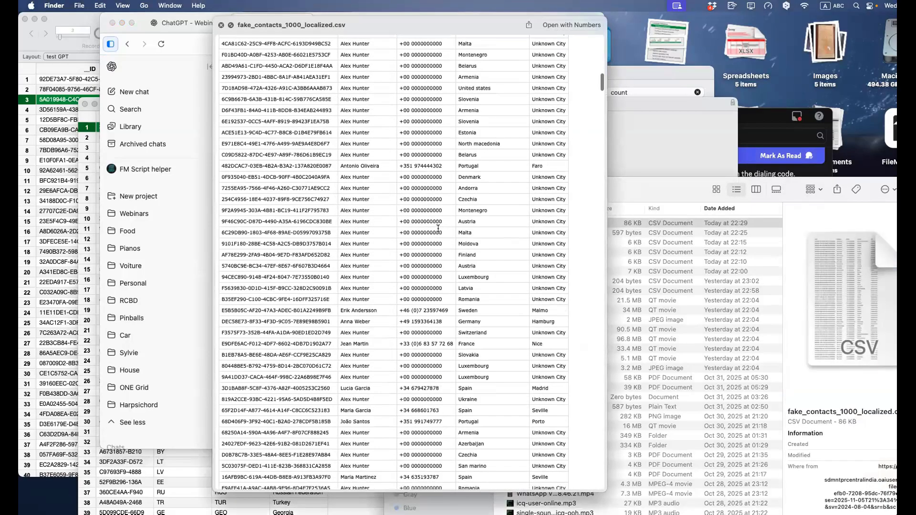
scroll(437, 228, down, 8)
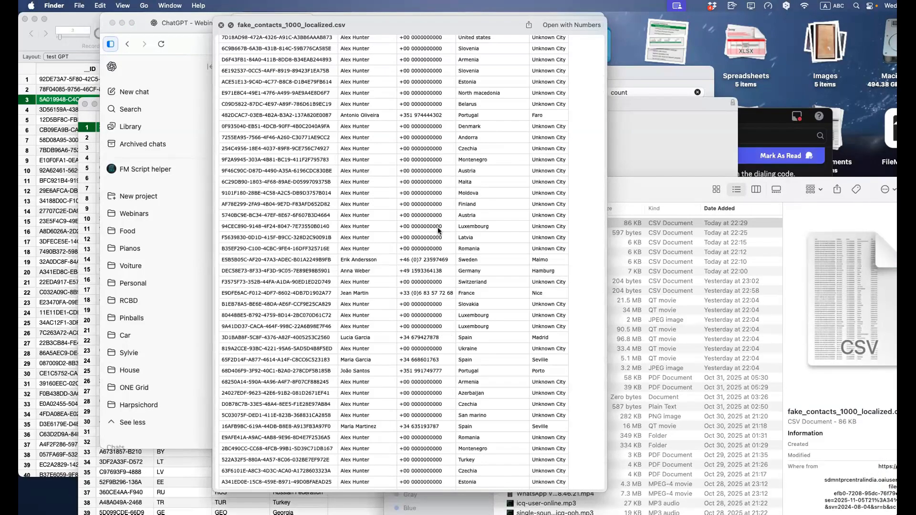
scroll(438, 228, down, 7)
scroll(438, 228, down, 10)
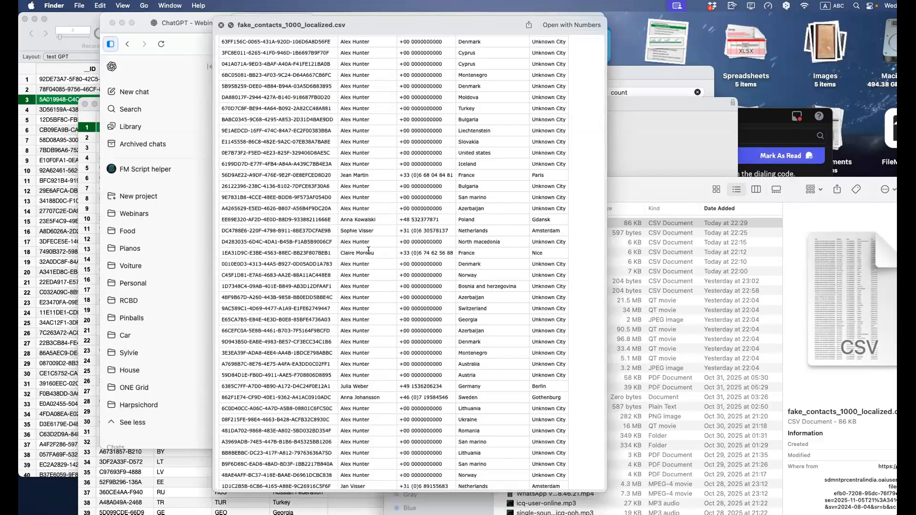
scroll(367, 259, down, 15)
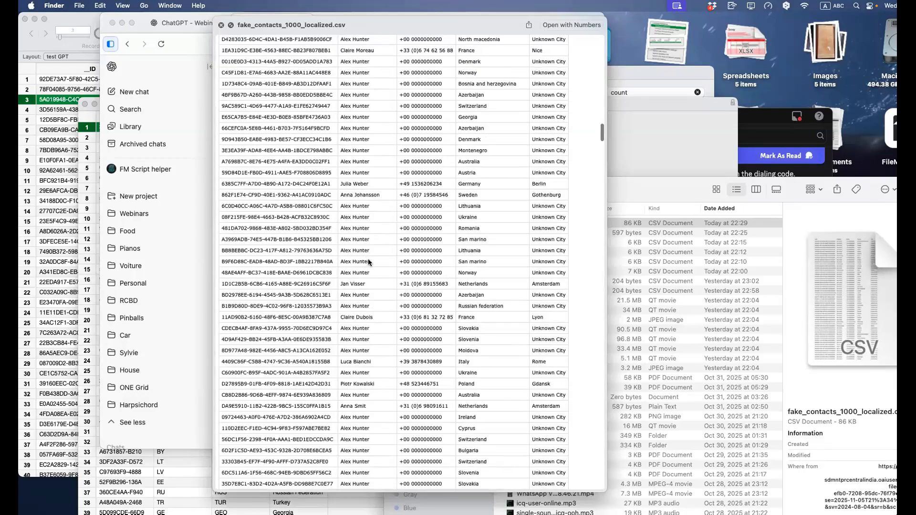
scroll(368, 259, down, 20)
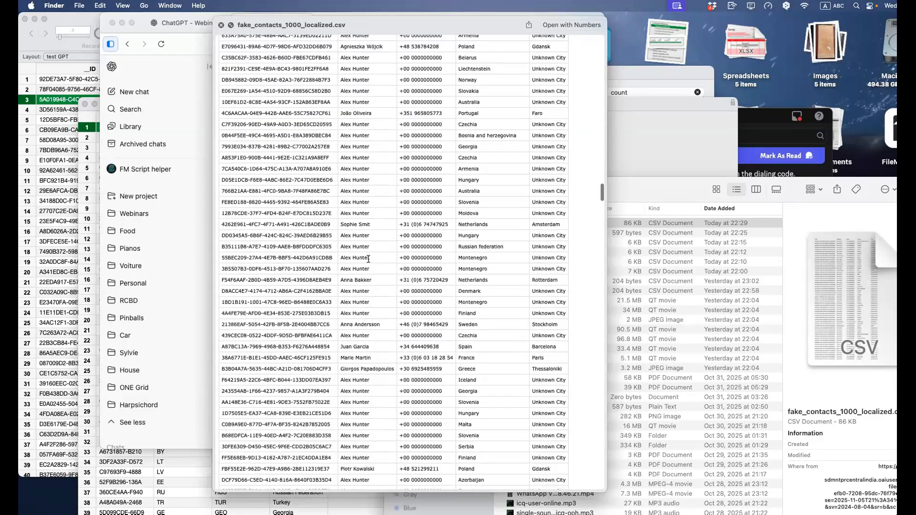
scroll(368, 259, down, 5)
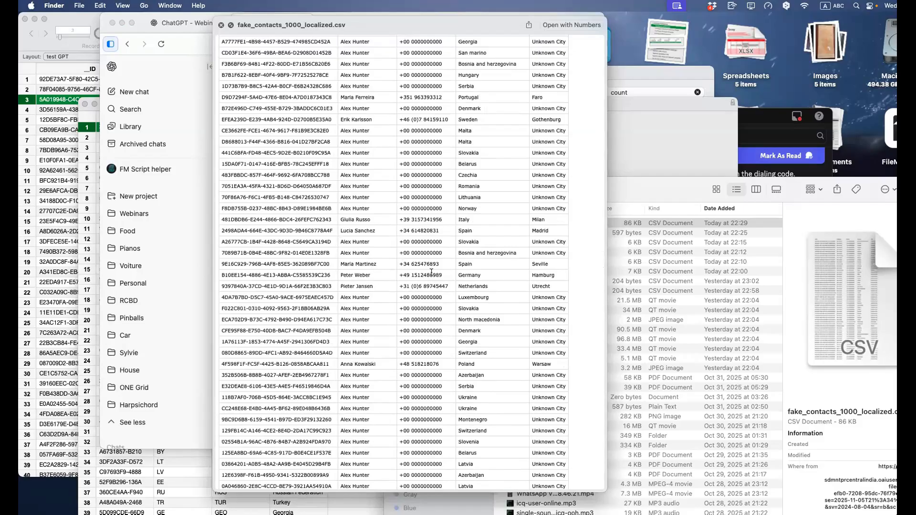
scroll(543, 305, up, 20)
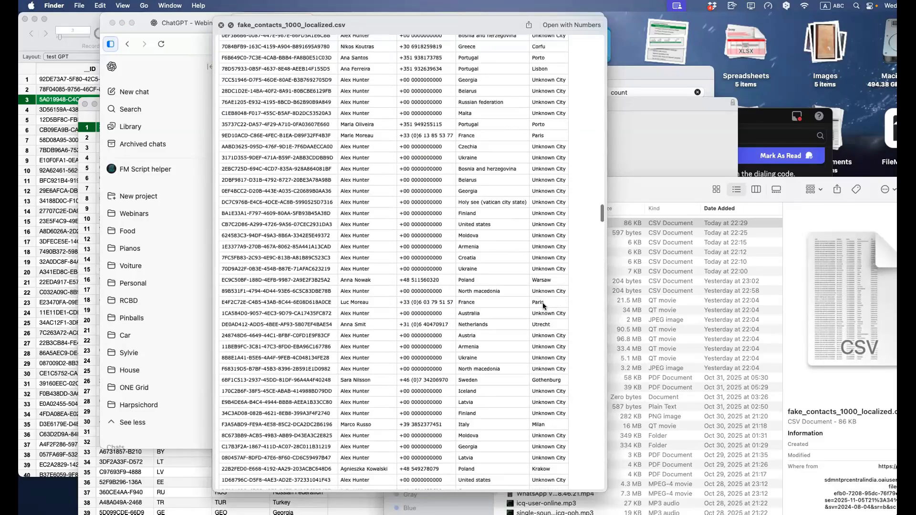
scroll(543, 306, up, 15)
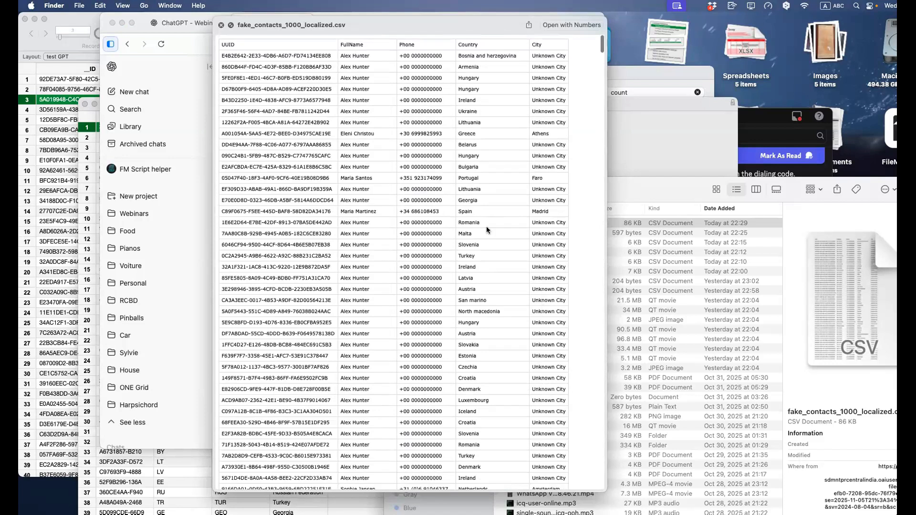
drag(350, 22, 493, 162)
Step: Return to the ChatGPT conversation and switch its model to GPT-5 Pro
click(268, 255)
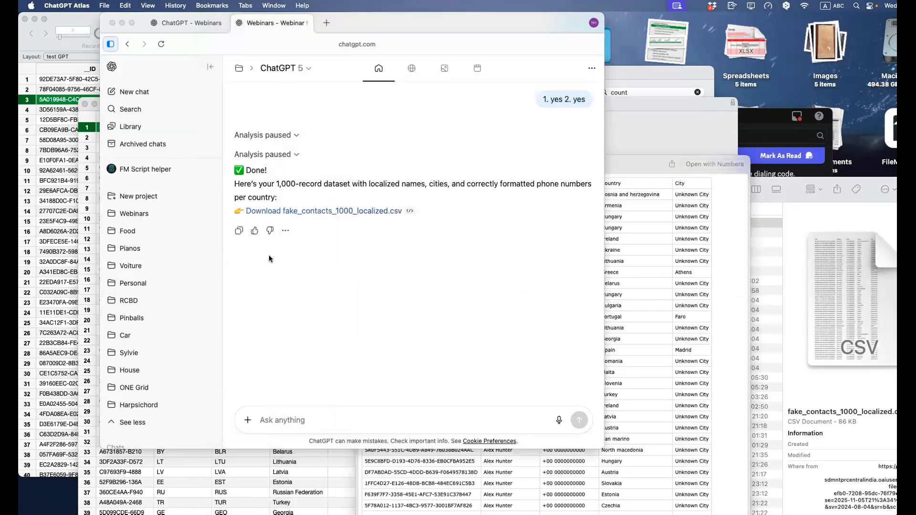
click(273, 72)
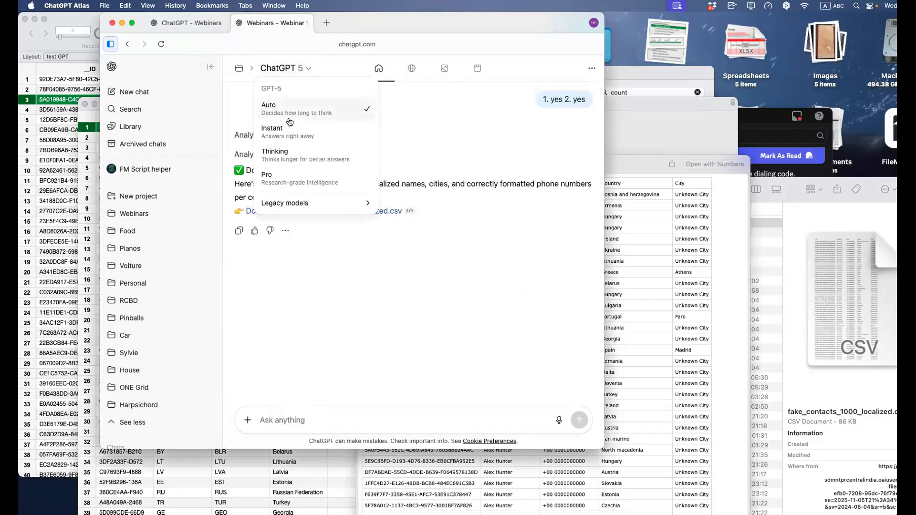
click(296, 186)
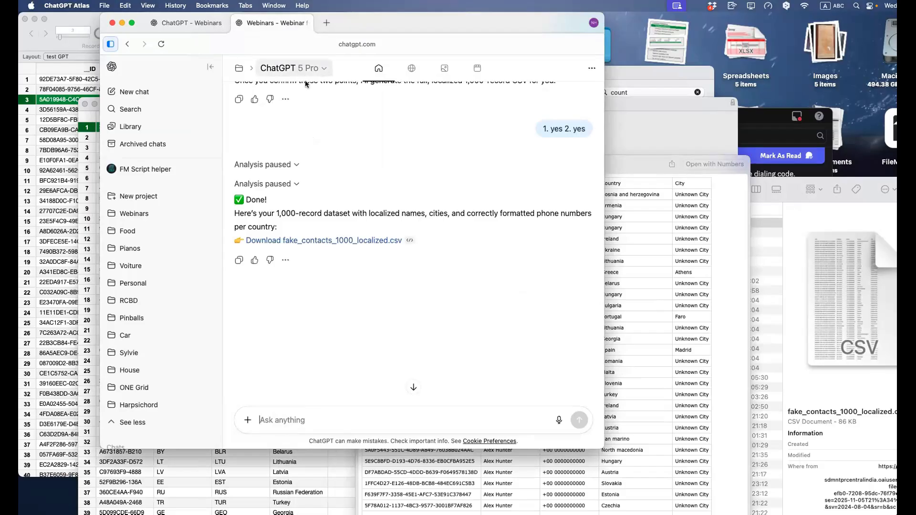
Step: Expand the second paused analysis above the download link and look through its Python code to the end
scroll(312, 114, down, 2)
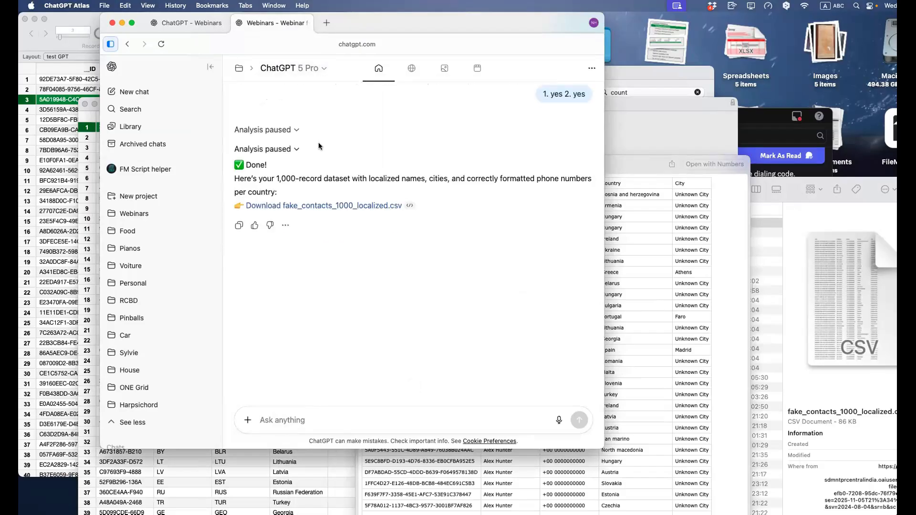
click(285, 150)
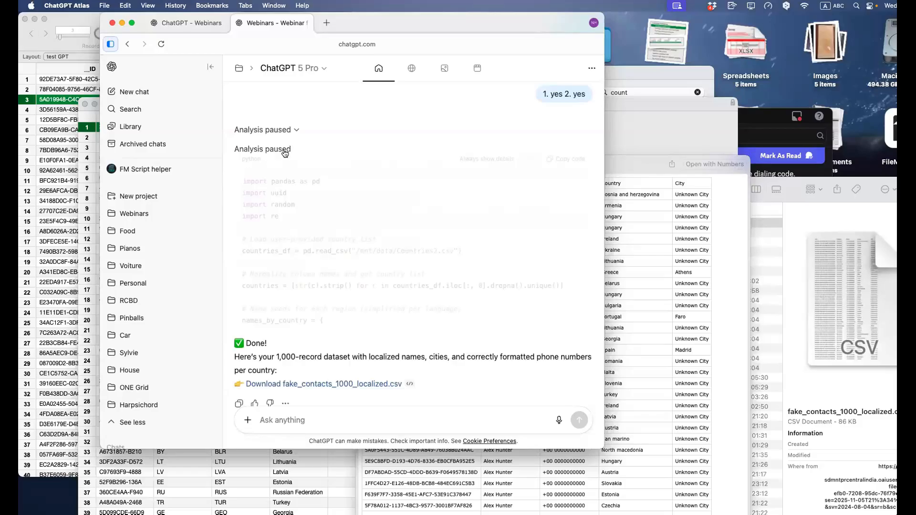
scroll(305, 201, down, 10)
scroll(316, 218, down, 6)
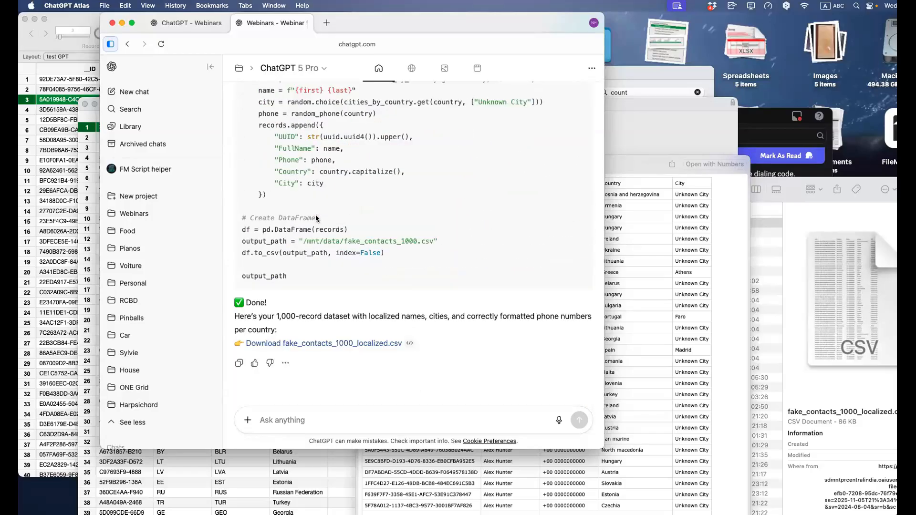
Step: Bring the contacts file preview to the front, check names, phones and cities further down the list, and close the preview
click(687, 304)
drag(486, 167, 444, 126)
scroll(448, 247, down, 15)
scroll(449, 247, down, 15)
scroll(595, 342, down, 3)
scroll(534, 367, down, 2)
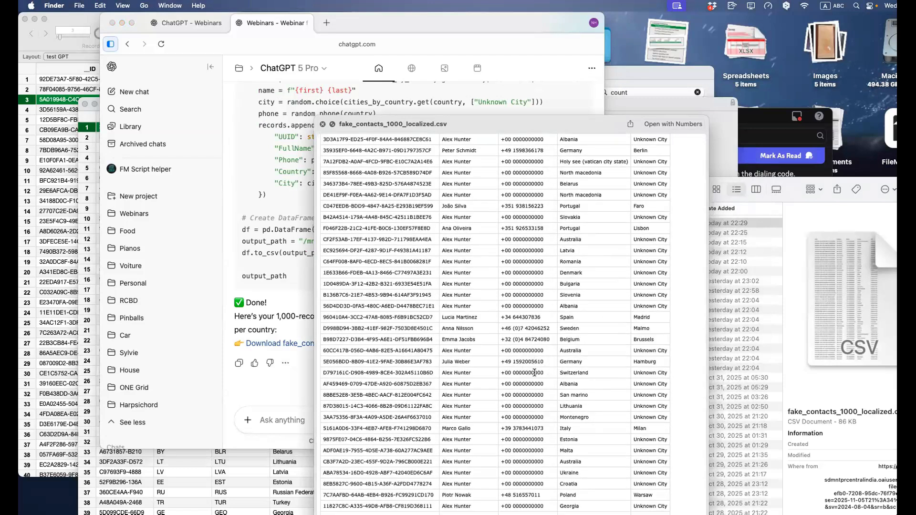
scroll(459, 415, down, 1)
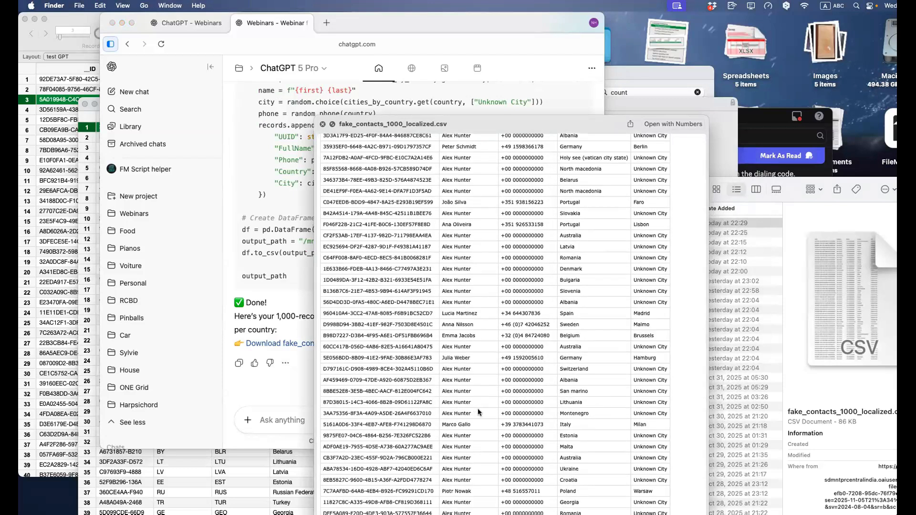
drag(475, 412, 444, 232)
click(451, 233)
scroll(451, 232, down, 10)
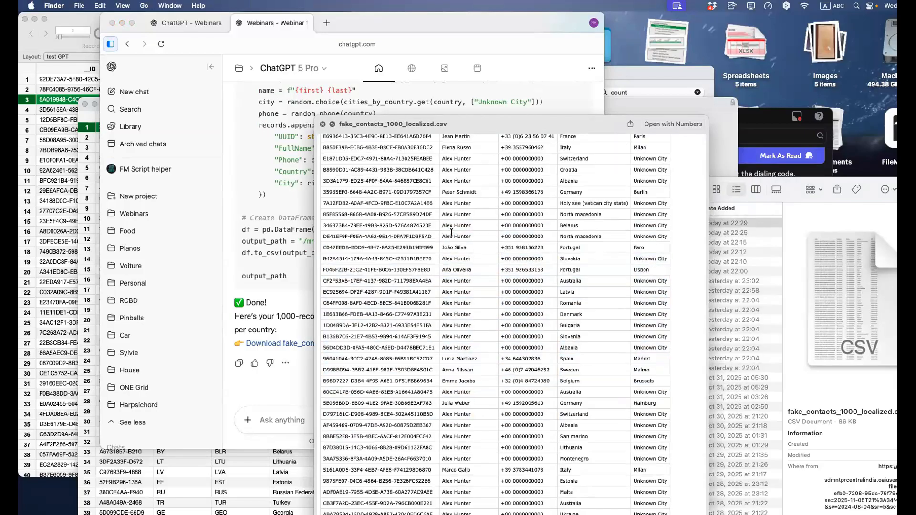
scroll(451, 232, down, 10)
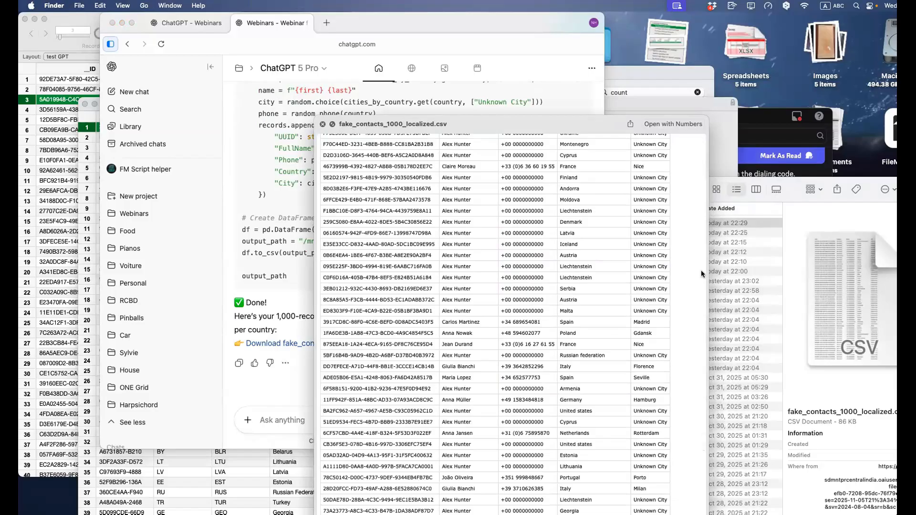
scroll(573, 300, down, 5)
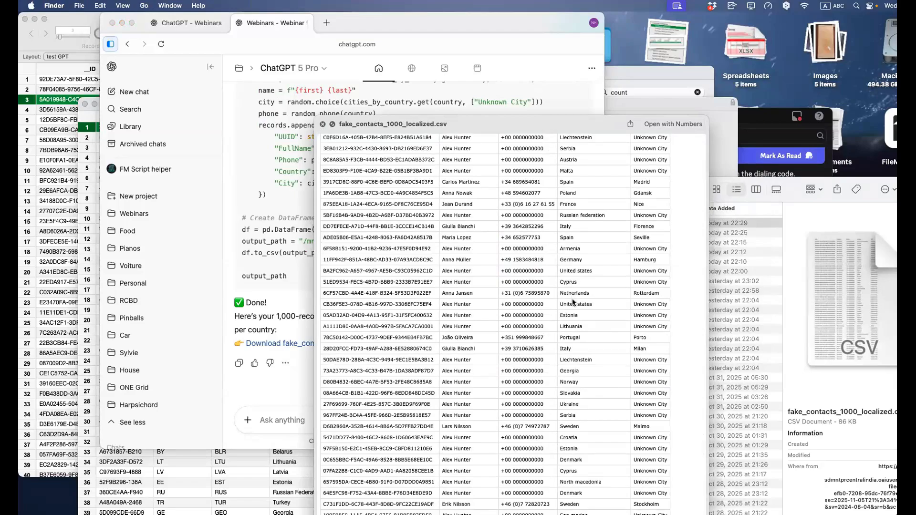
scroll(571, 299, up, 8)
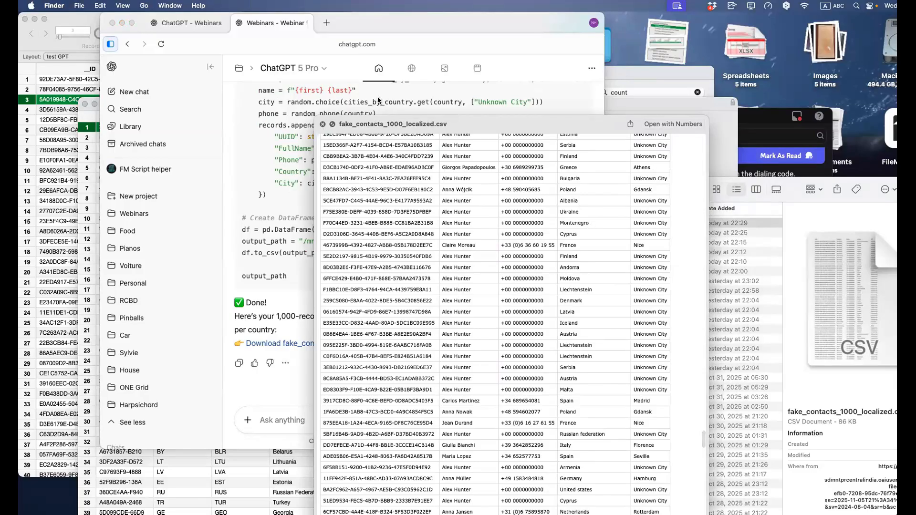
click(323, 123)
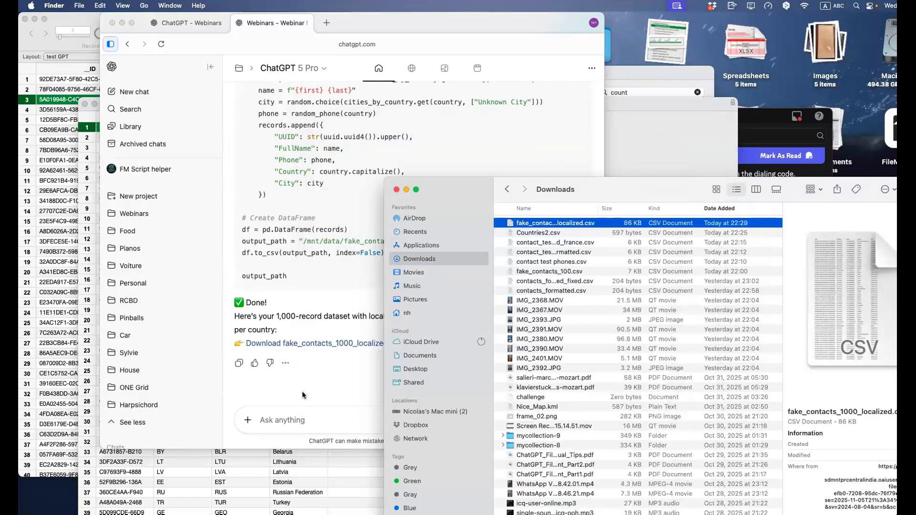
Step: Ask ChatGPT to try again, citing problems like Unknown City, the same name repeated again and again, and 000000 as phone numbers
click(307, 418)
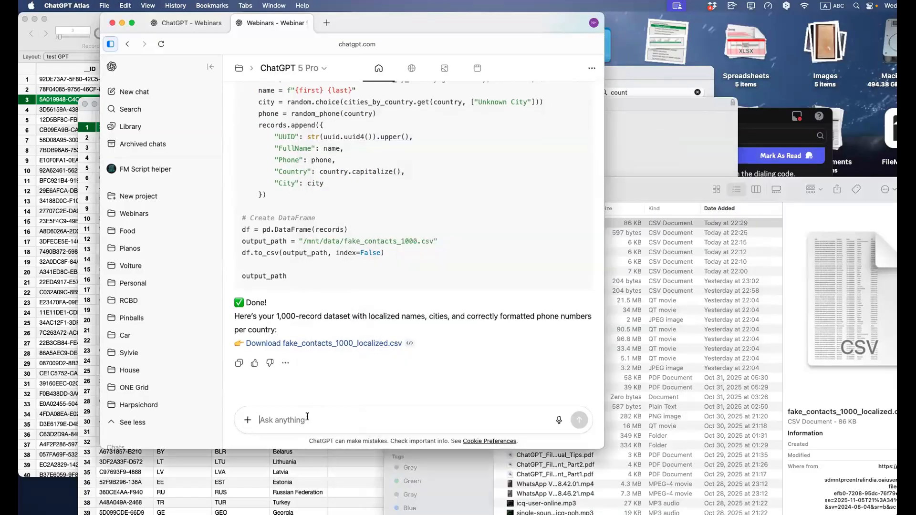
text(Tr)
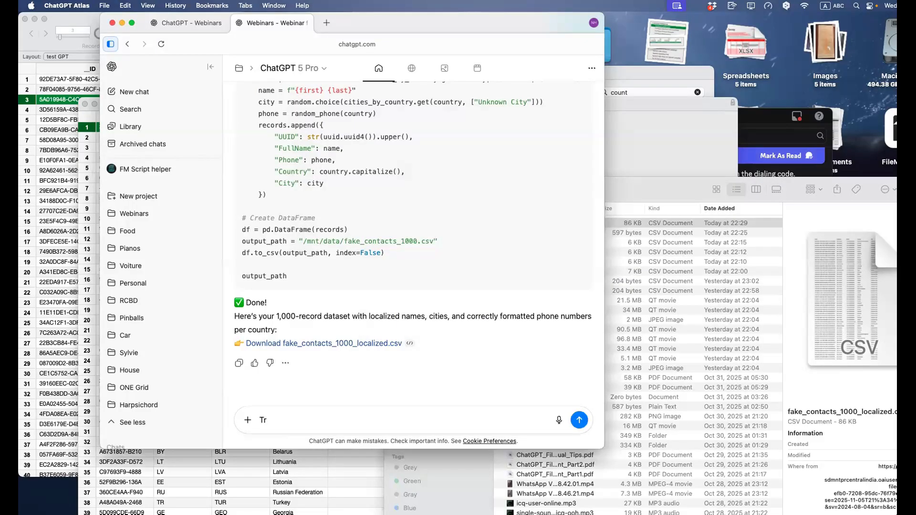
text(u again an)
text(theirs)
text( too many prob)
text(lems)
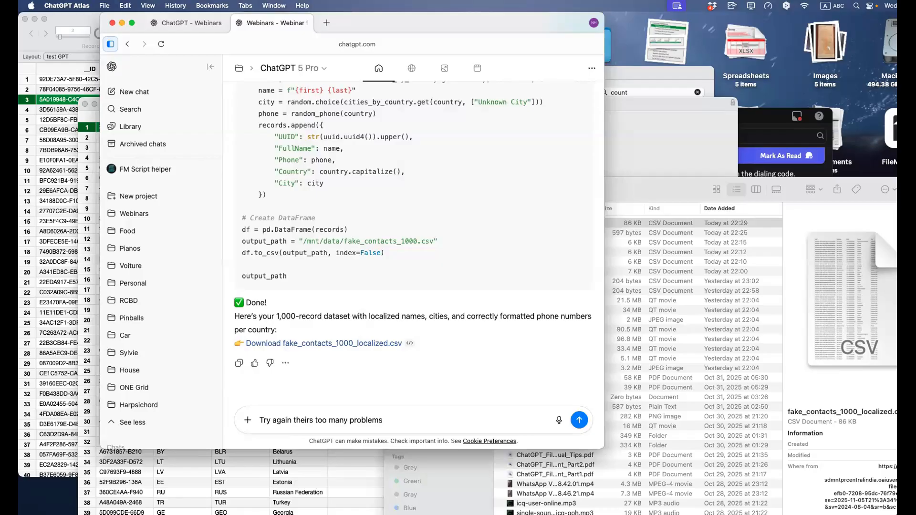
text( like Unknown City and the same)
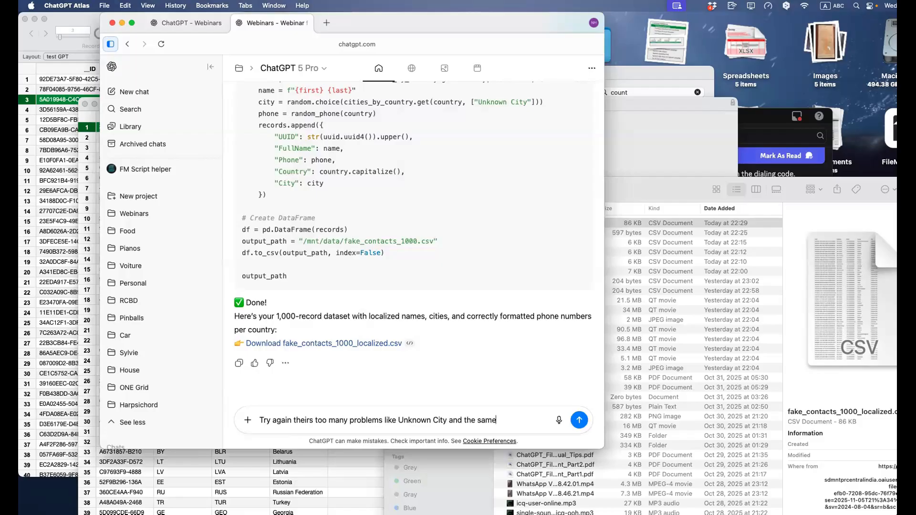
text( Alex Hunter name)
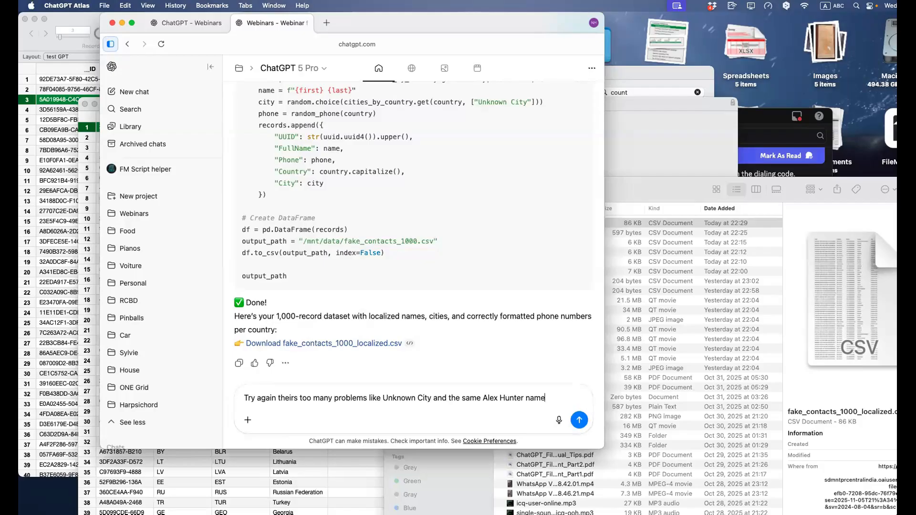
text( again and a)
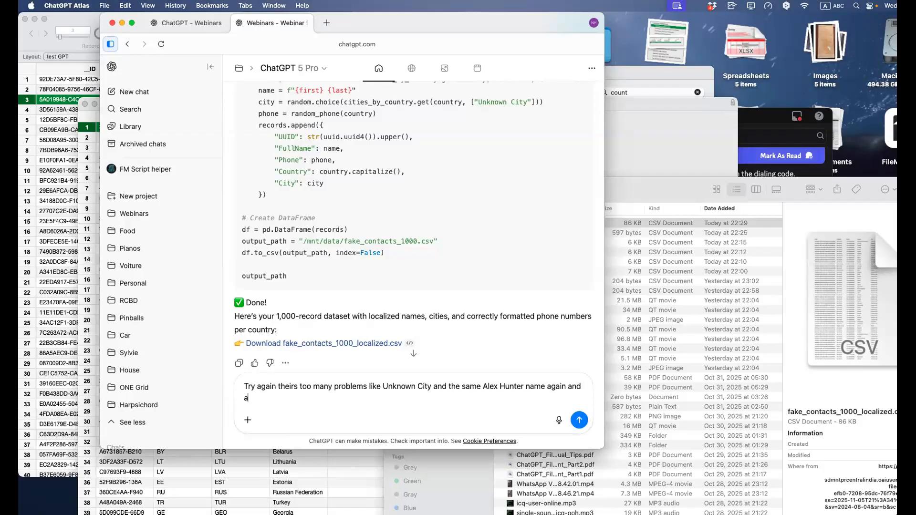
text(agigain and 000000 as phone numbers)
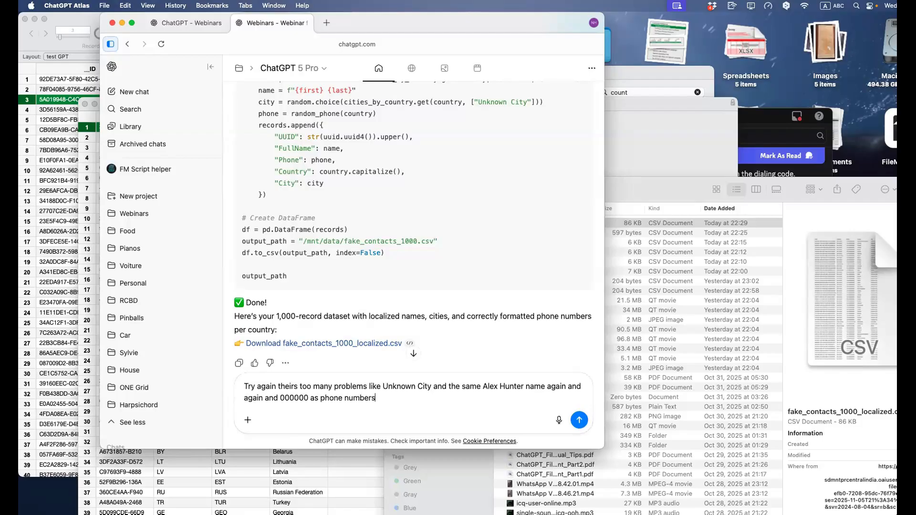
scroll(348, 266, down, 2)
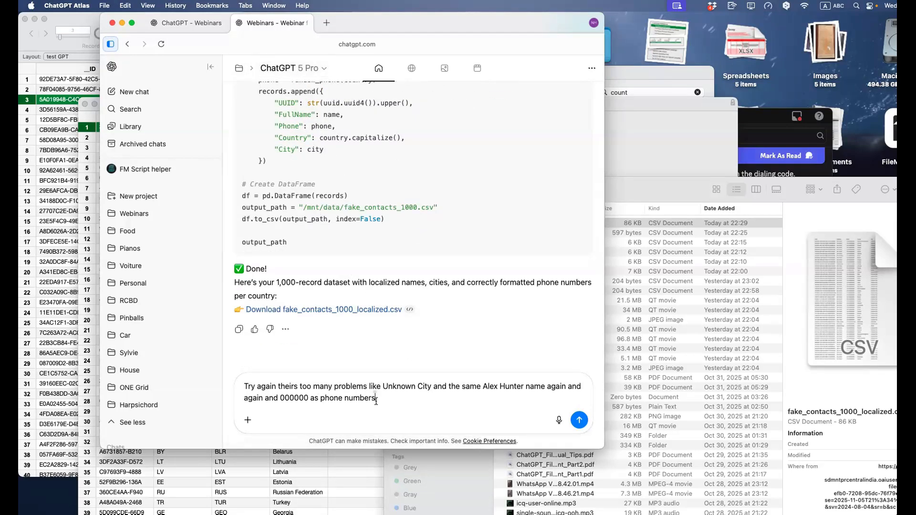
key(Return)
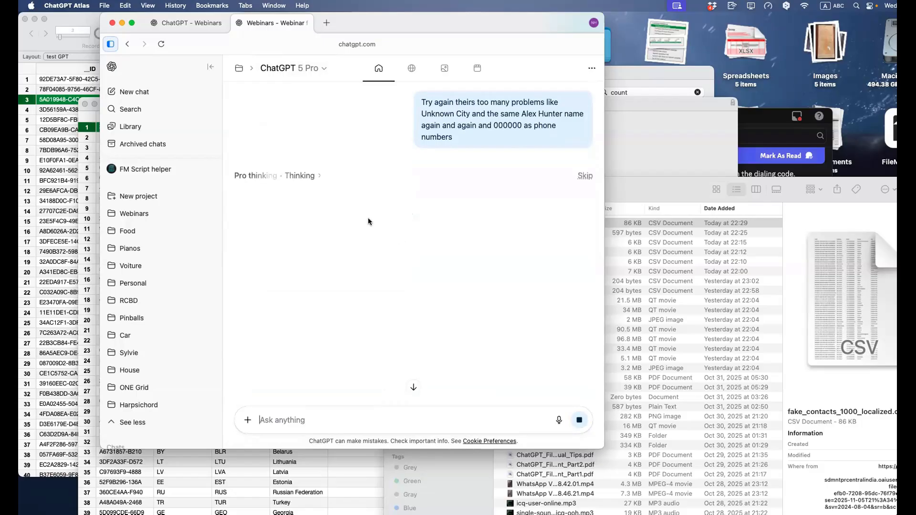
Step: Open the Pro thinking details of the running reply and read through its reasoning on phone numbers, cities and names by country
click(294, 178)
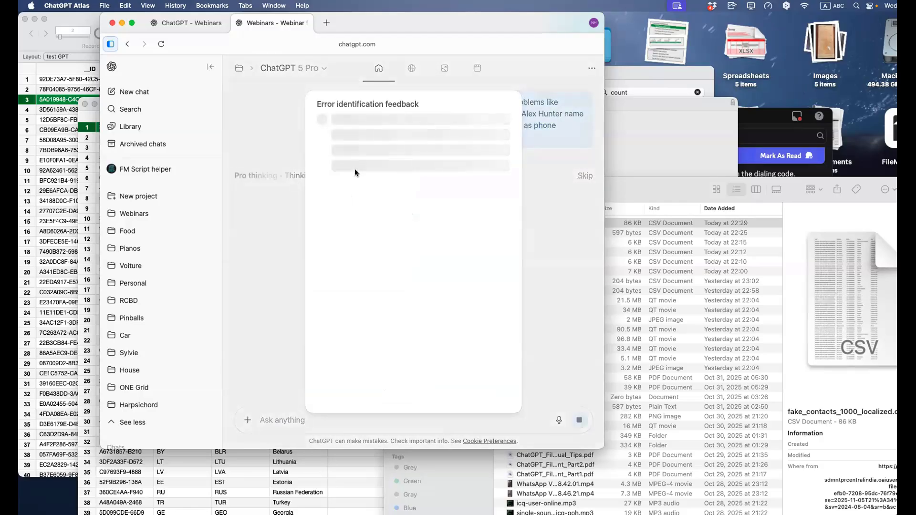
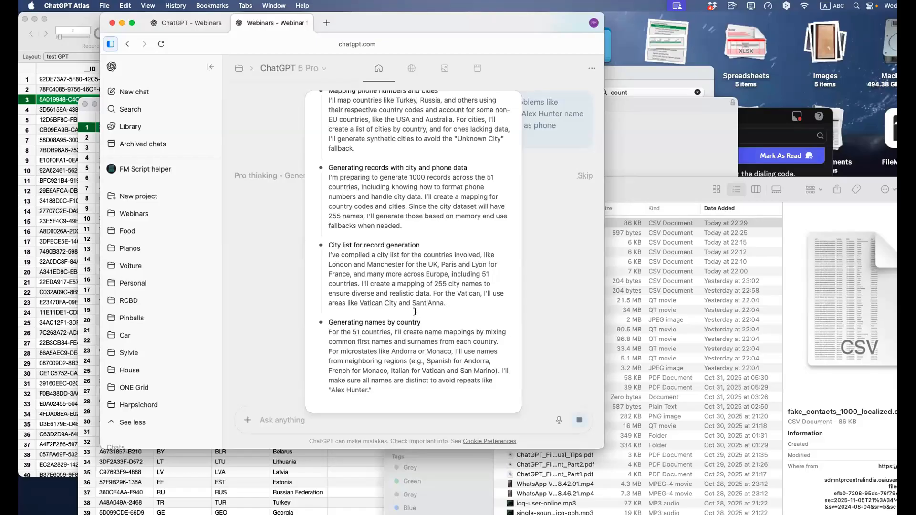
scroll(413, 311, up, 10)
scroll(415, 311, down, 10)
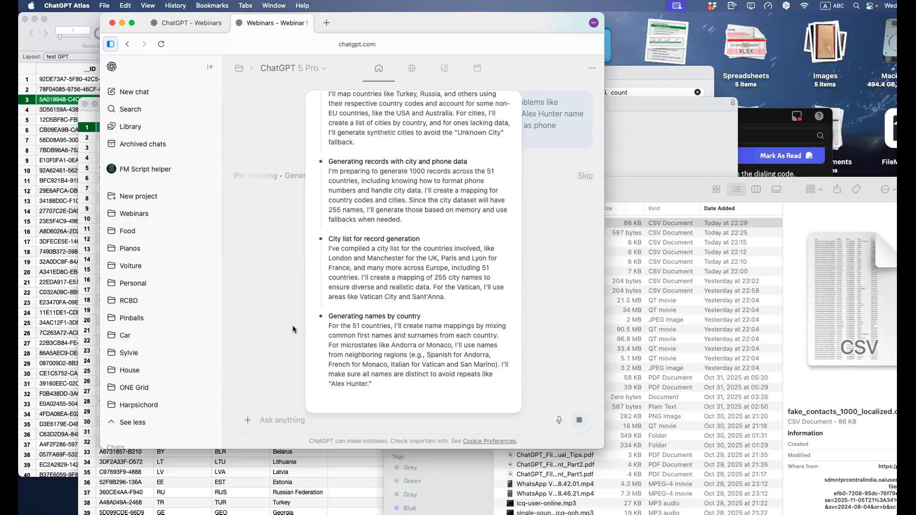
Step: Open the Star Trek conversation in the Pinballs project and look over its answers about flashers and the two identified boards
click(162, 319)
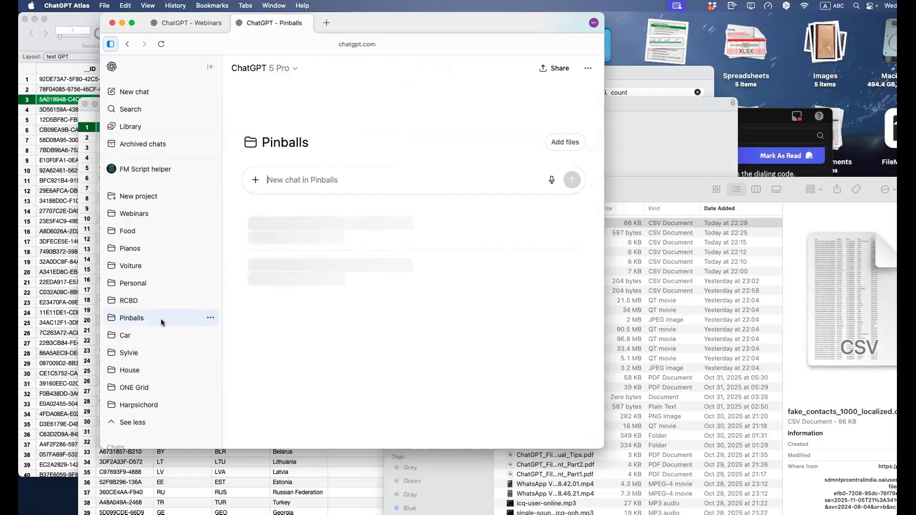
click(308, 208)
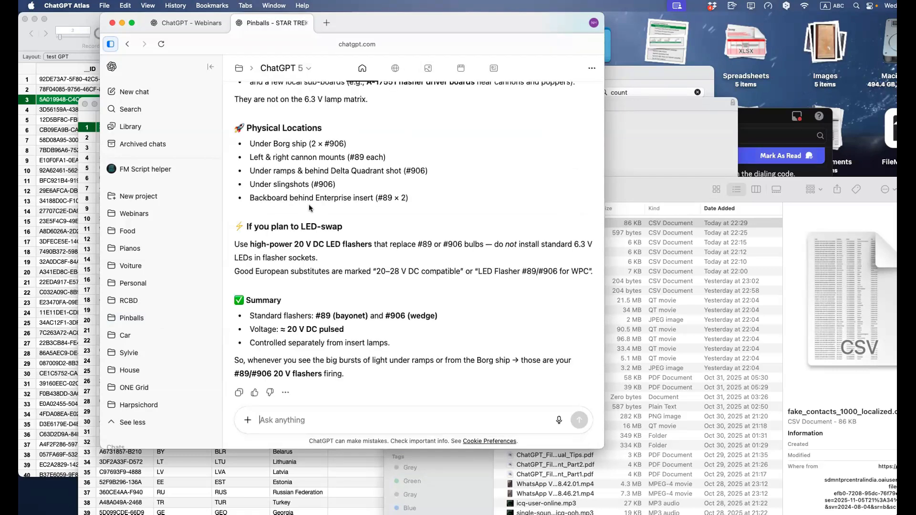
scroll(308, 204, up, 15)
scroll(309, 205, up, 15)
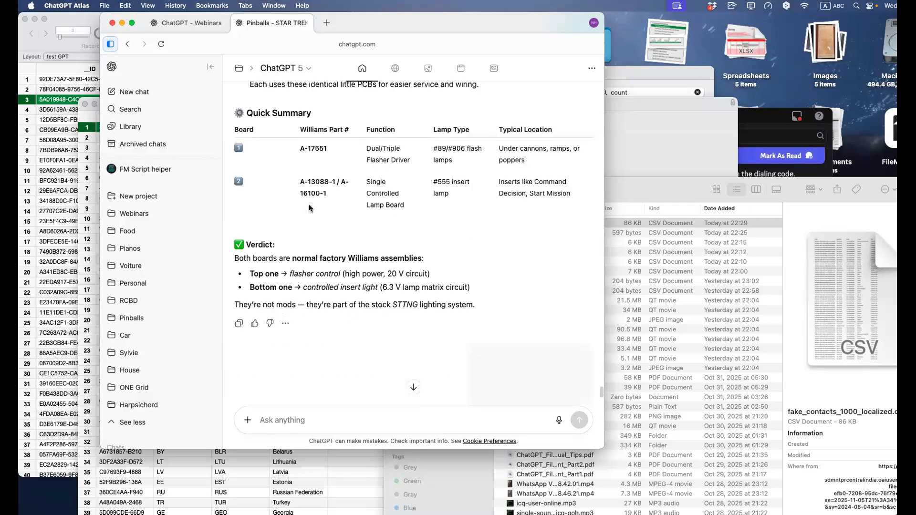
scroll(308, 204, up, 10)
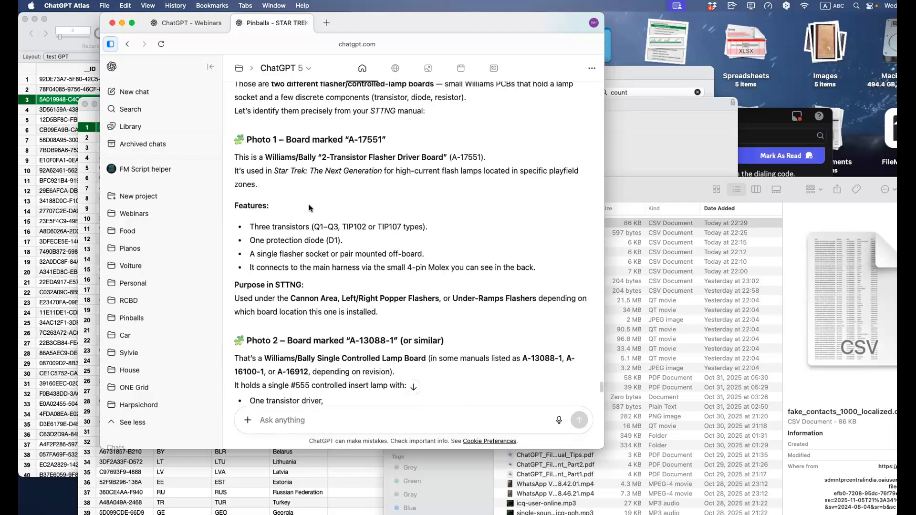
scroll(308, 204, down, 20)
scroll(310, 208, up, 15)
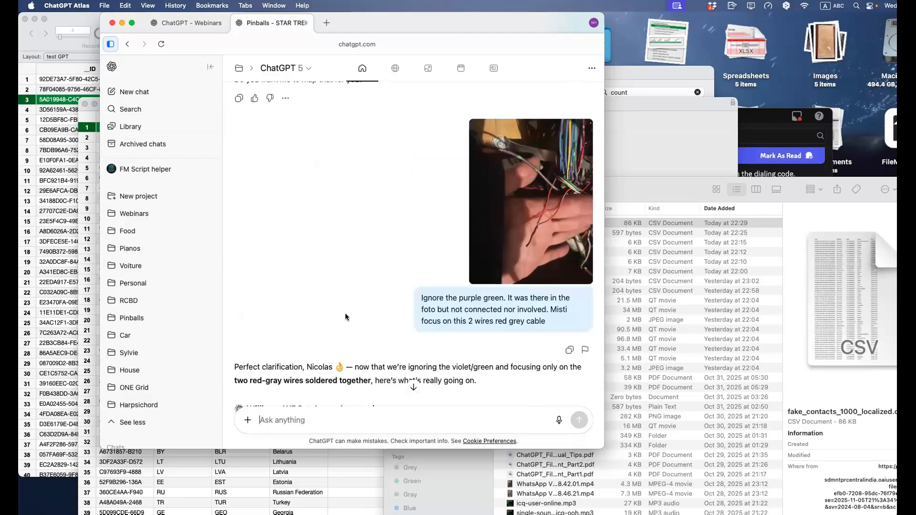
Step: Examine the uploaded wiring photos and the questions and replies about the two red-grey cables in the Star Trek conversation
scroll(345, 313, down, 3)
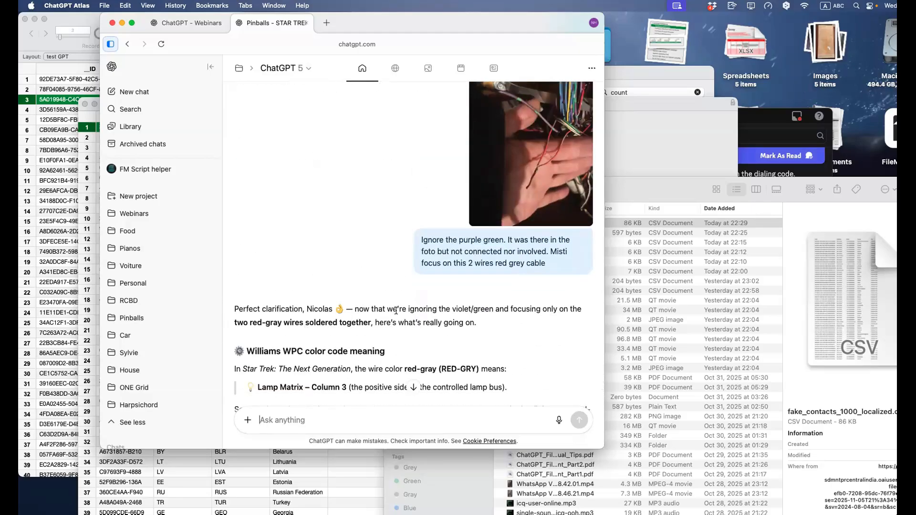
scroll(330, 298, down, 4)
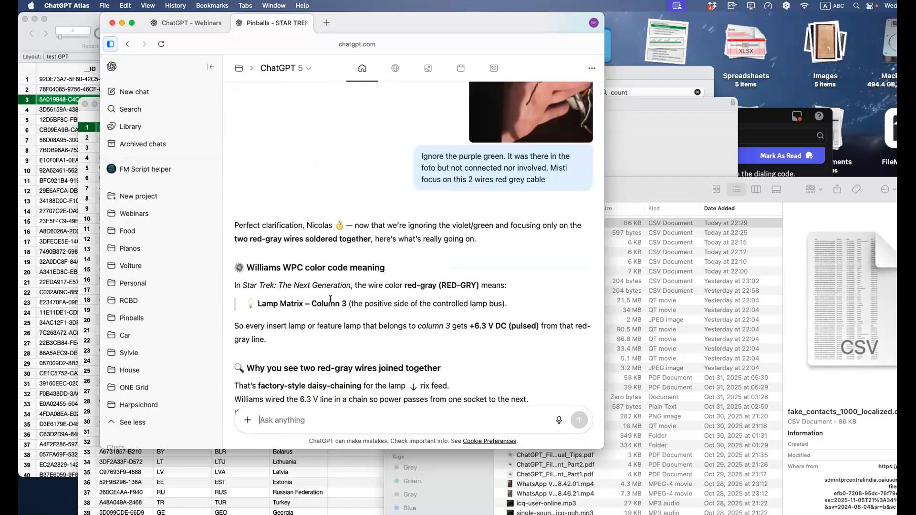
scroll(330, 299, up, 8)
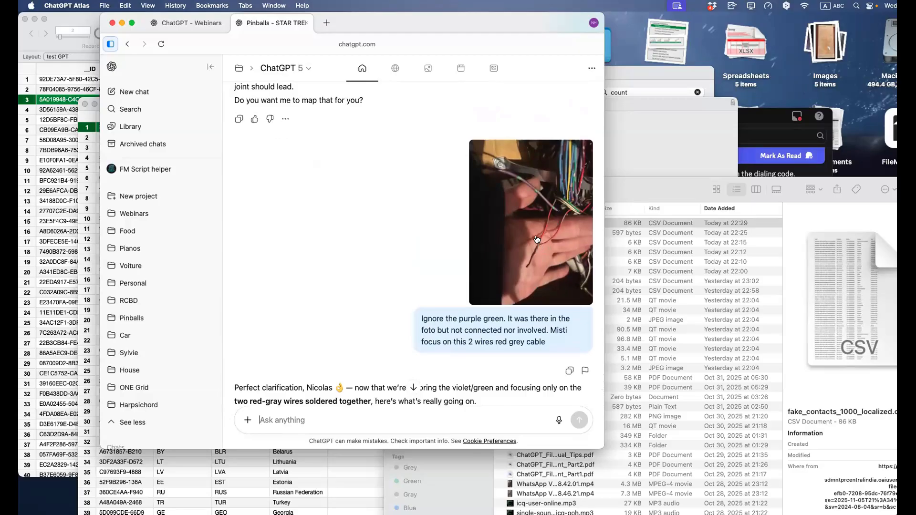
scroll(537, 240, up, 5)
scroll(535, 236, up, 20)
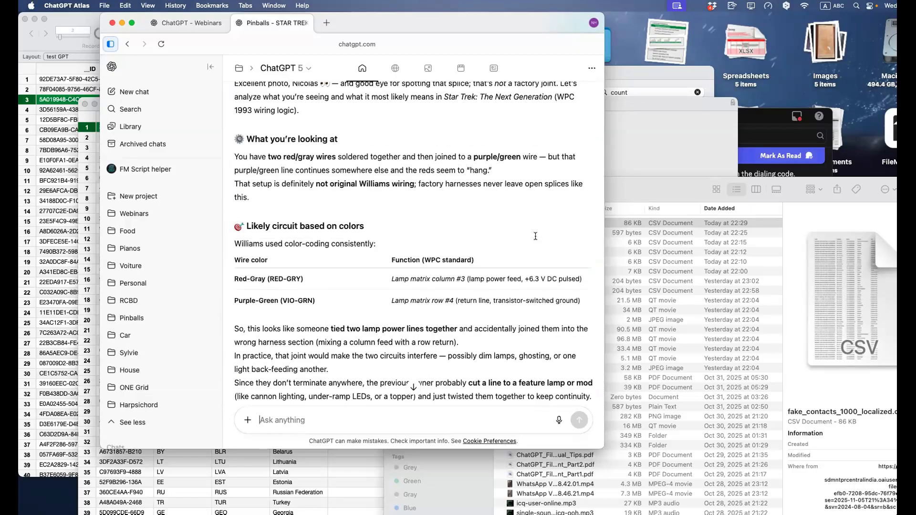
scroll(534, 236, up, 13)
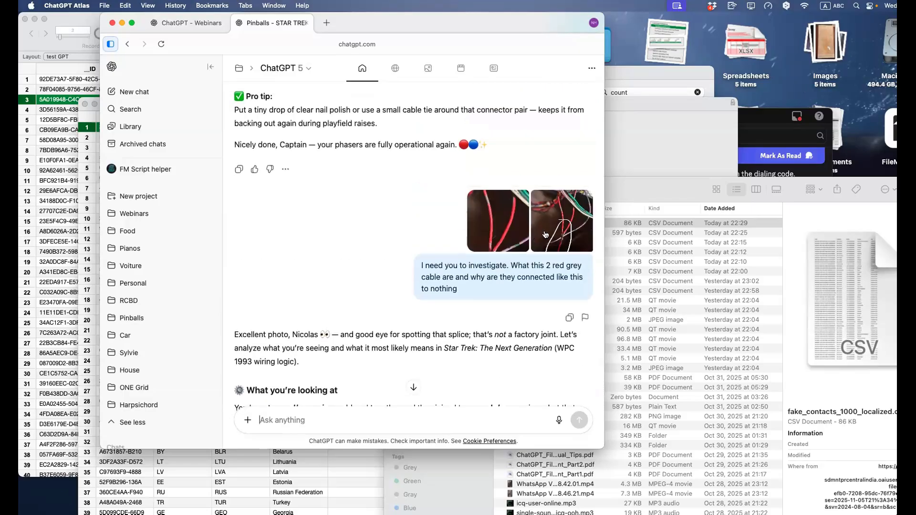
scroll(544, 234, down, 20)
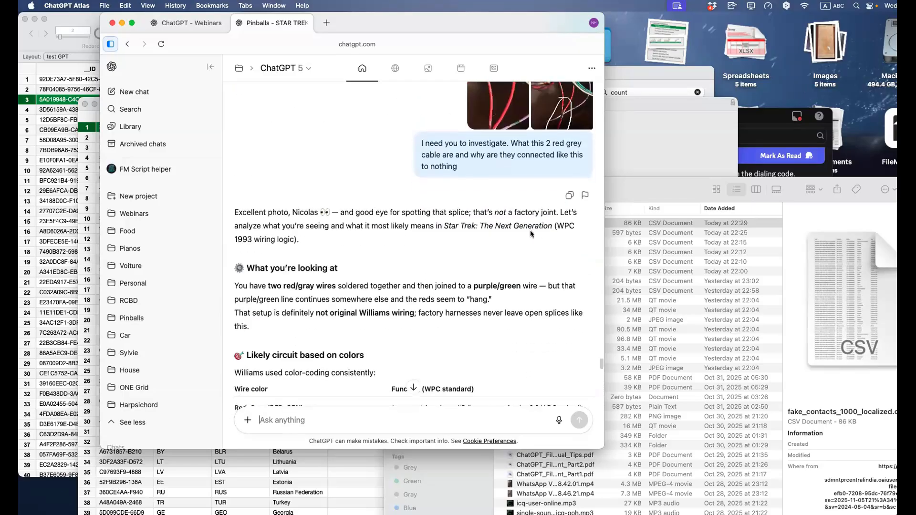
scroll(529, 234, down, 15)
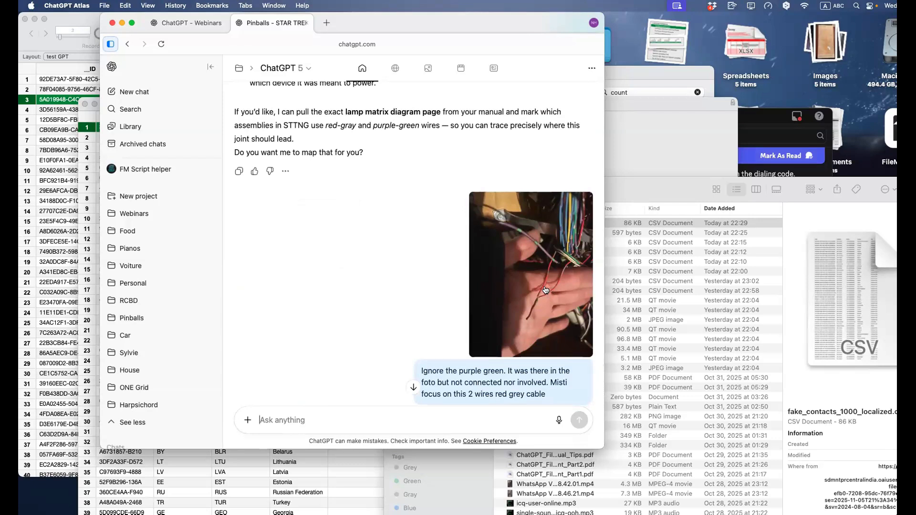
scroll(275, 310, down, 10)
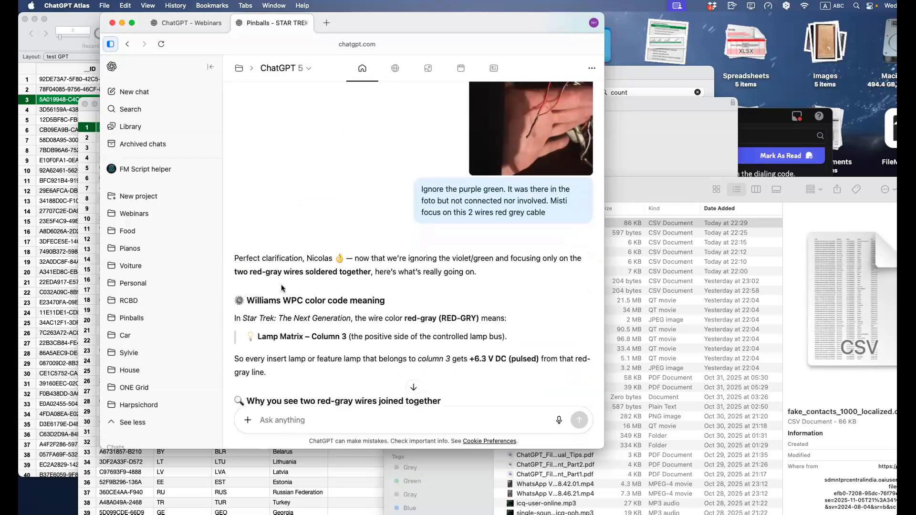
scroll(282, 284, up, 3)
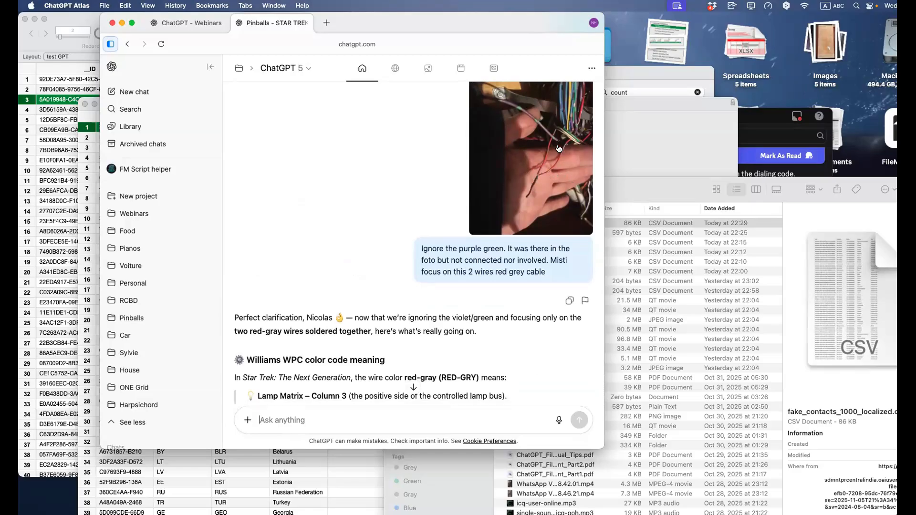
Step: Read the explanation of the joined red-gray wires, its summary, and the follow-ups about dark GI bulbs and which lamp to check
scroll(420, 230, down, 1)
scroll(419, 230, down, 10)
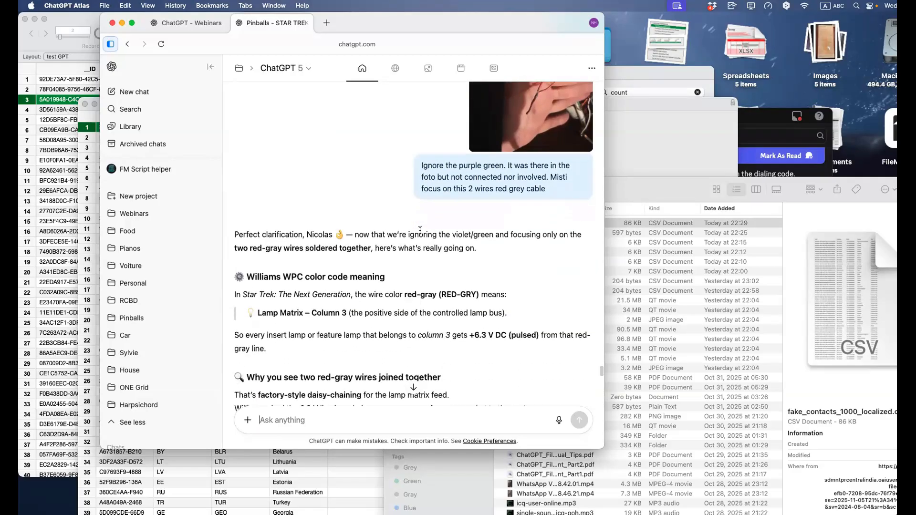
scroll(419, 233, down, 6)
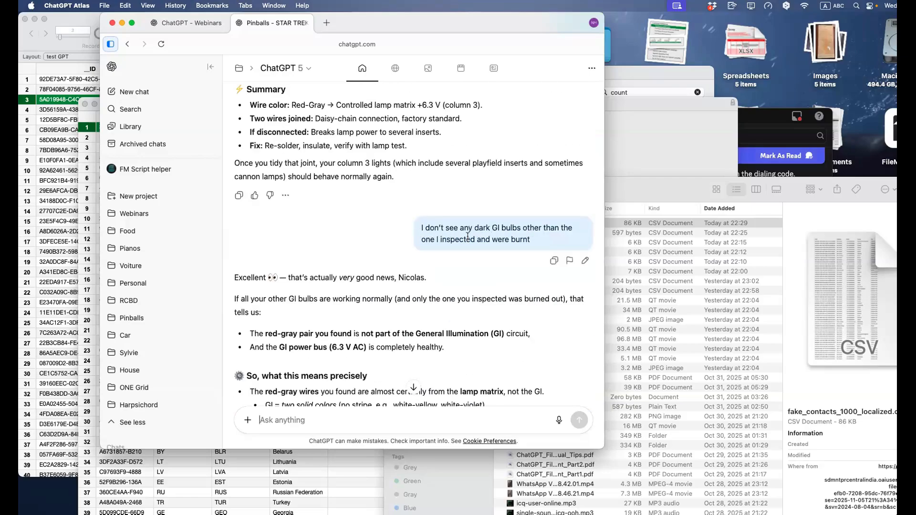
scroll(411, 182, up, 1)
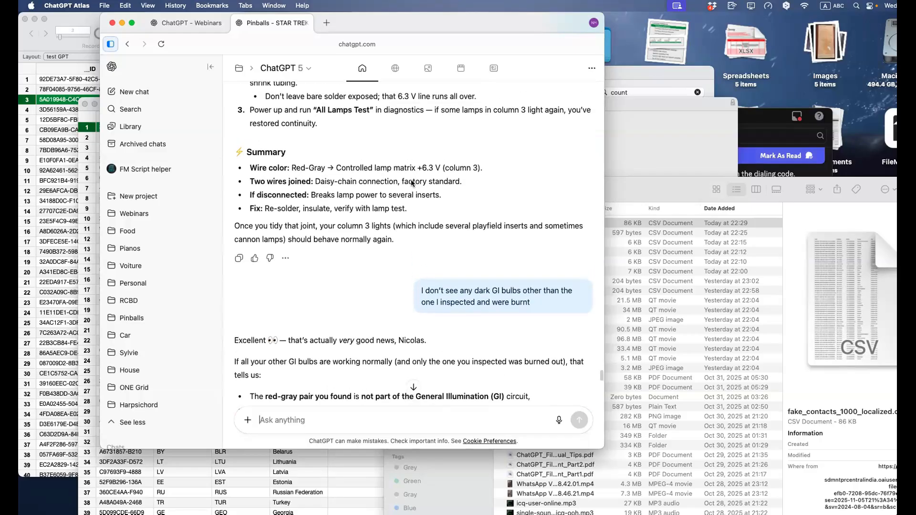
scroll(413, 183, up, 1)
scroll(285, 214, down, 15)
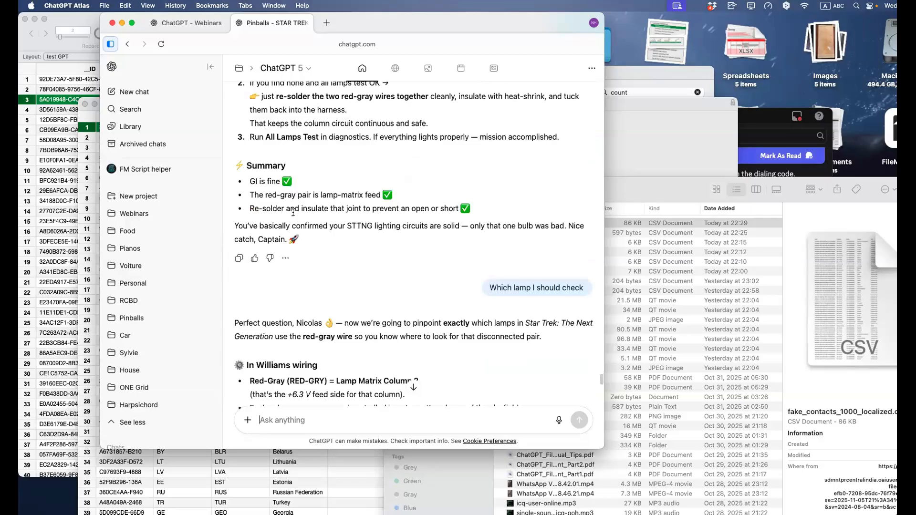
Step: Look through the plate identification, the photos of the found lamp, and the follow-up about the disconnected side of the Borg ship
scroll(293, 212, down, 20)
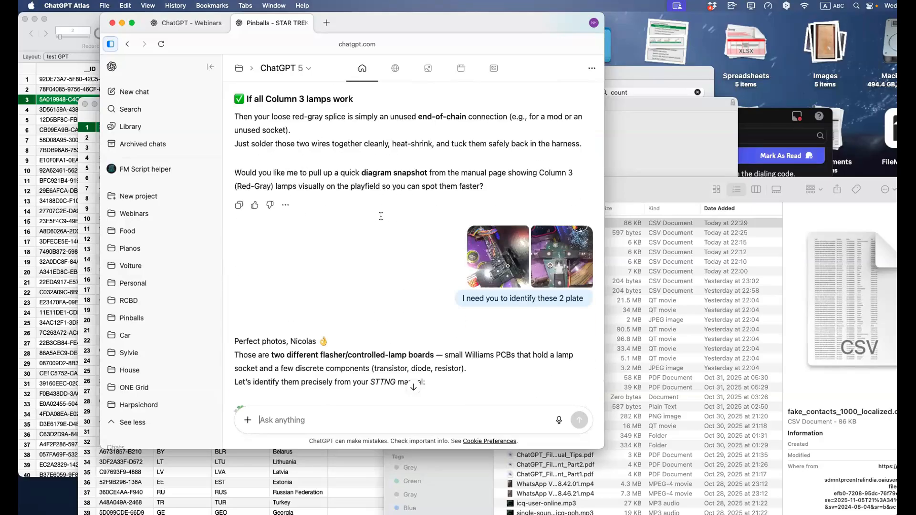
scroll(380, 216, up, 2)
scroll(380, 216, down, 12)
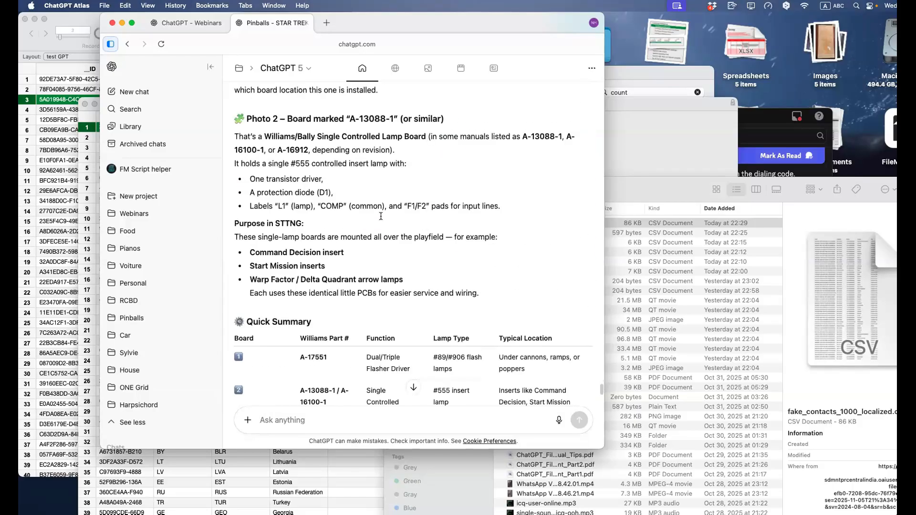
scroll(380, 216, down, 10)
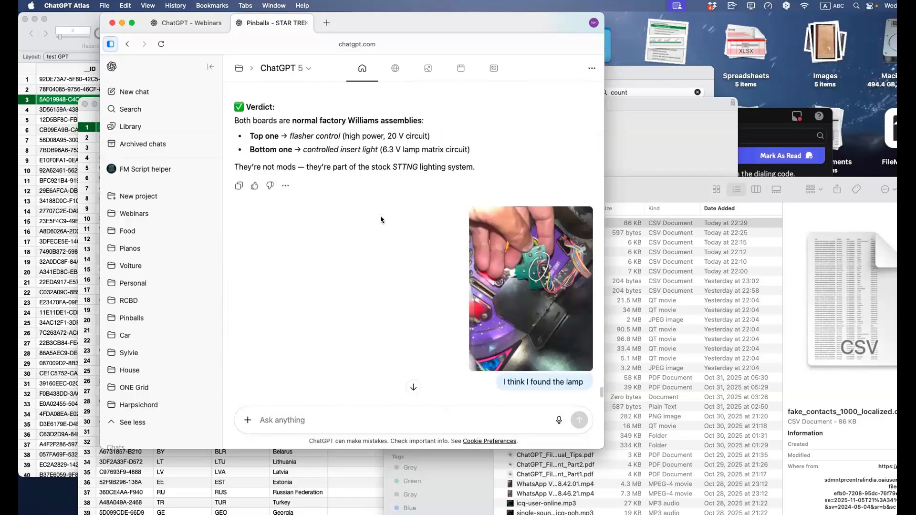
scroll(380, 218, down, 15)
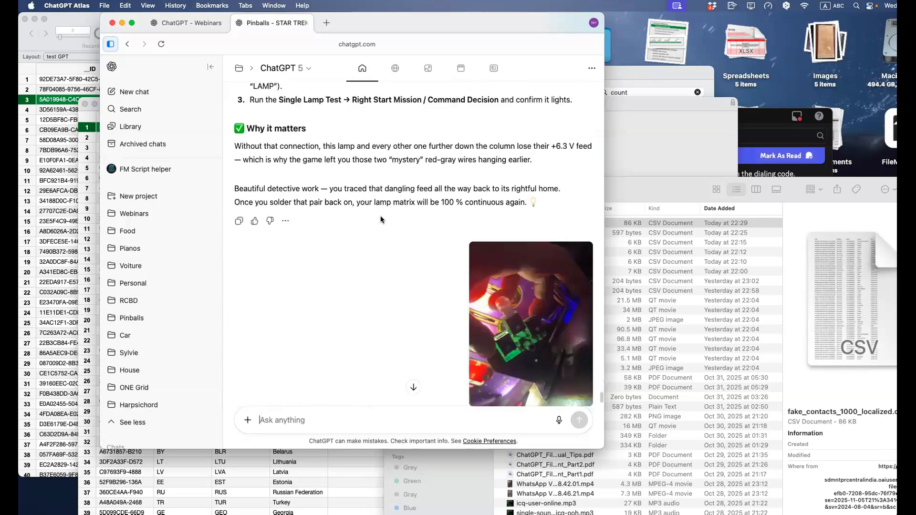
scroll(380, 219, down, 2)
scroll(380, 219, down, 20)
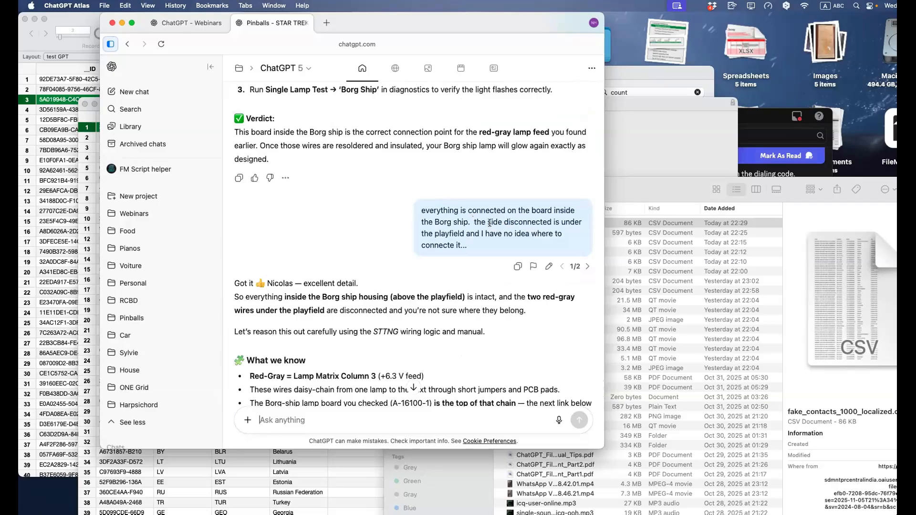
Step: Look over the question about the STTNG flasher type and the answers about the Borg ship board and its disconnected side
scroll(484, 221, down, 20)
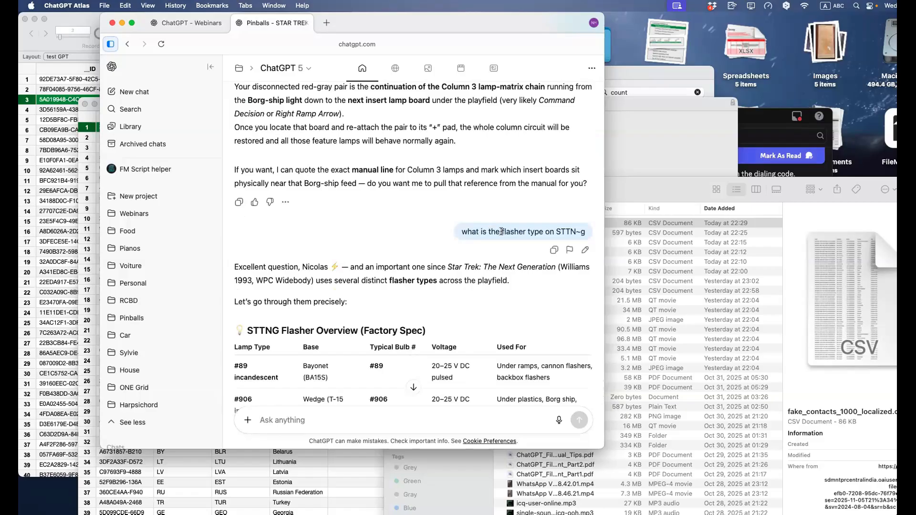
scroll(500, 230, down, 10)
scroll(498, 231, up, 15)
scroll(496, 229, up, 15)
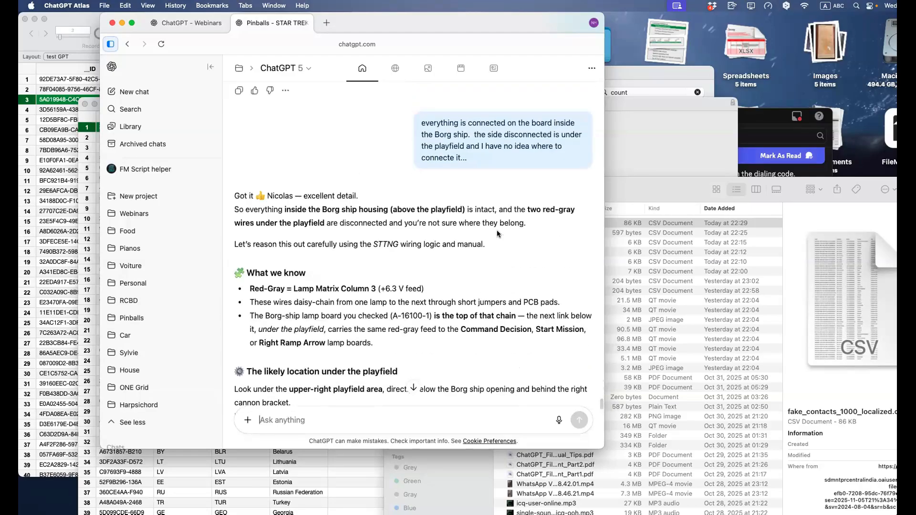
scroll(491, 233, up, 12)
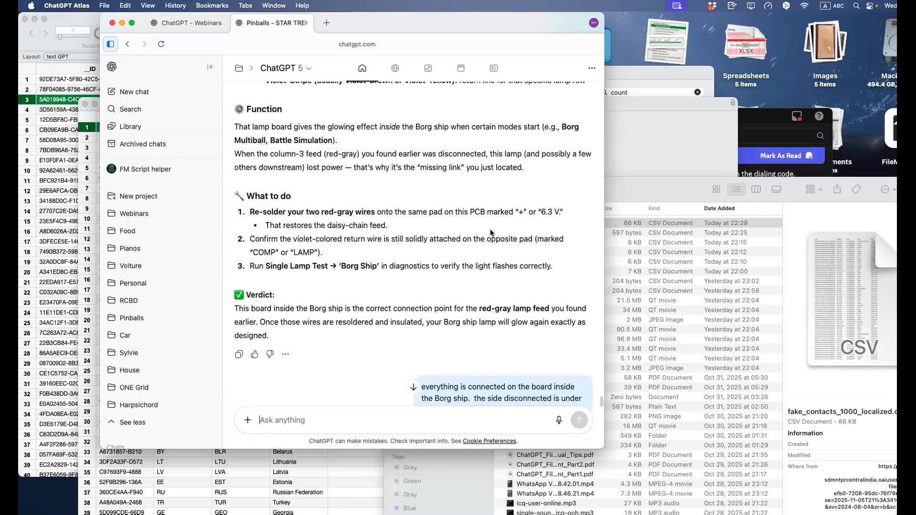
scroll(490, 230, up, 10)
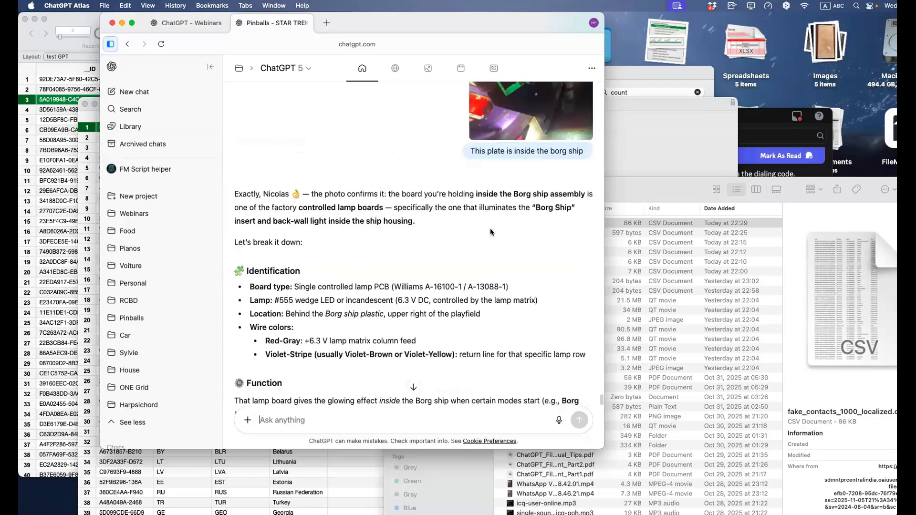
scroll(484, 231, up, 10)
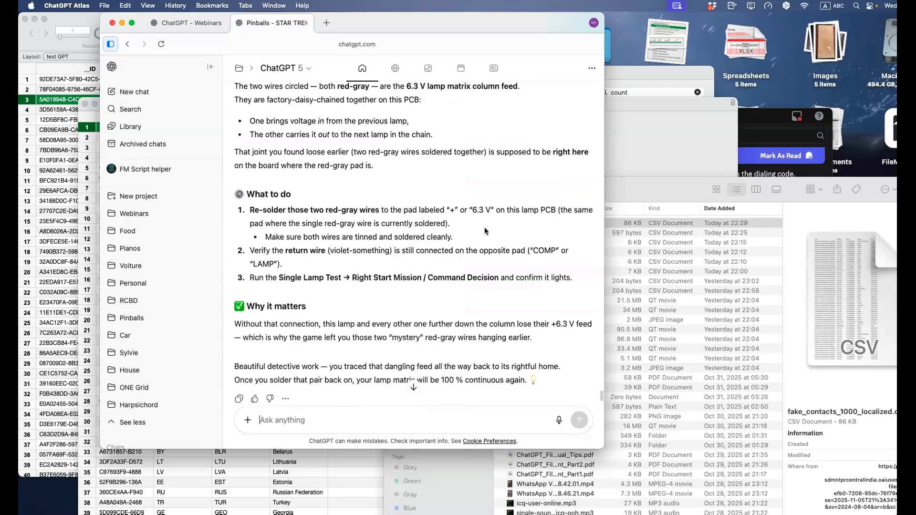
Step: Go back through the board identification, the lamp-check and dark GI bulb answers, up to the photo of the red-grey cables
scroll(484, 231, up, 12)
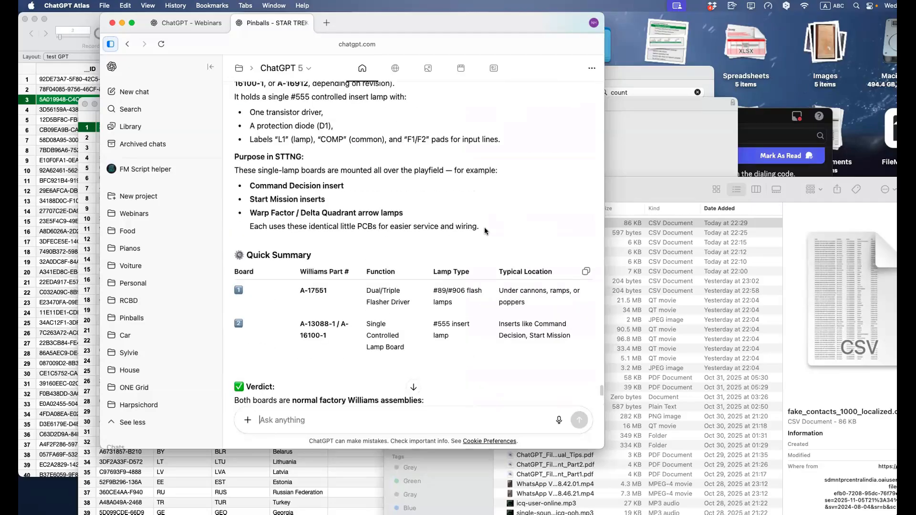
scroll(484, 227, up, 10)
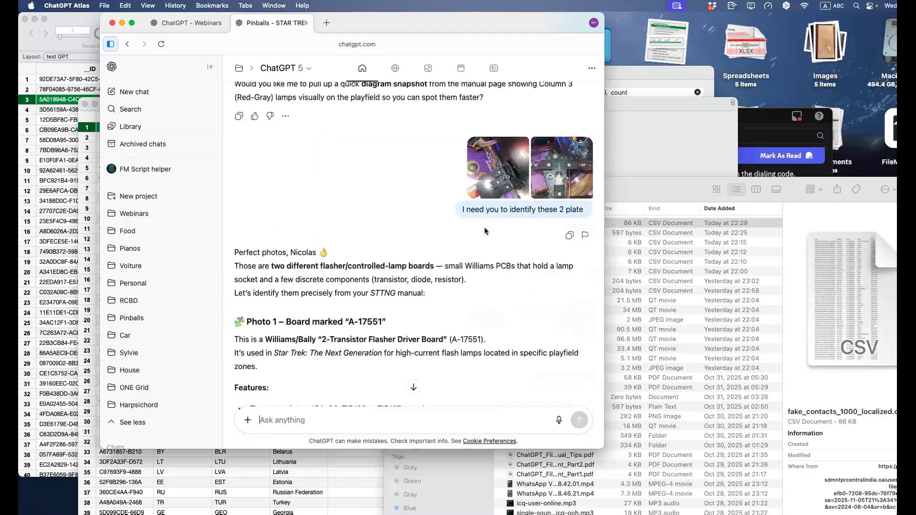
scroll(485, 227, up, 12)
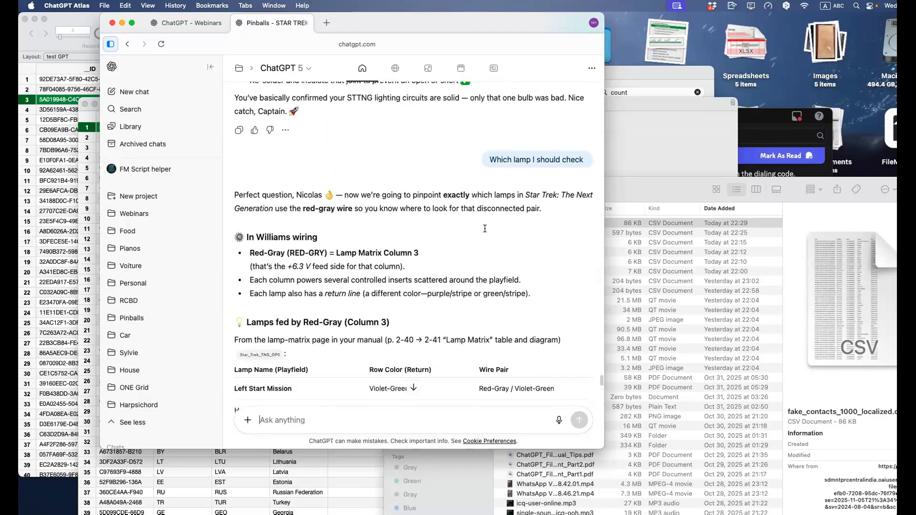
scroll(485, 206, up, 8)
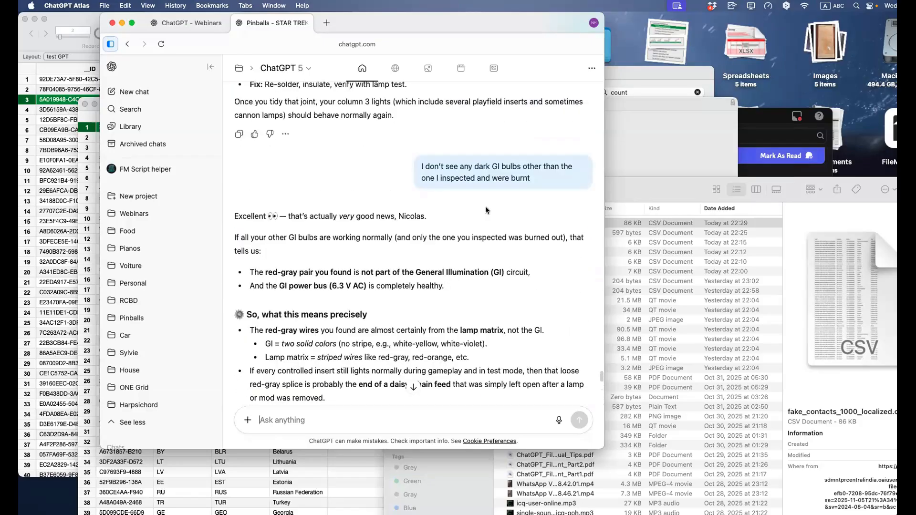
scroll(485, 206, up, 5)
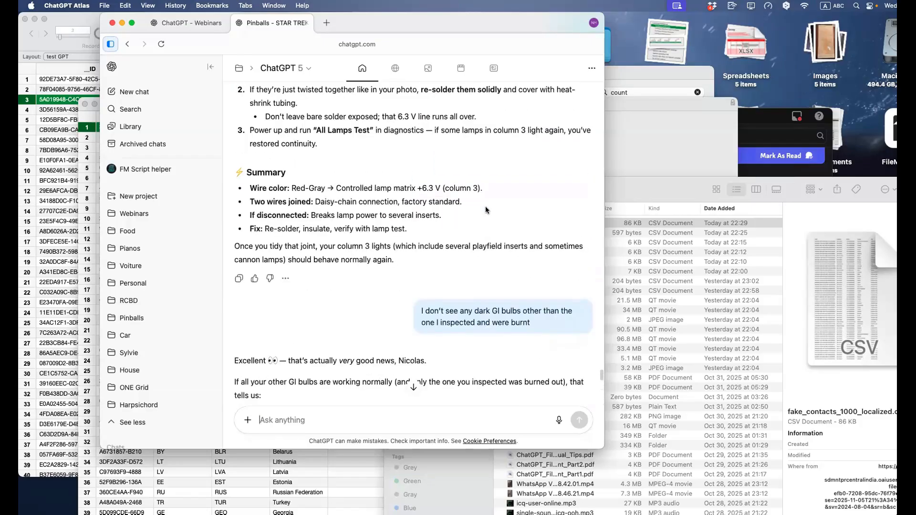
scroll(485, 210, up, 8)
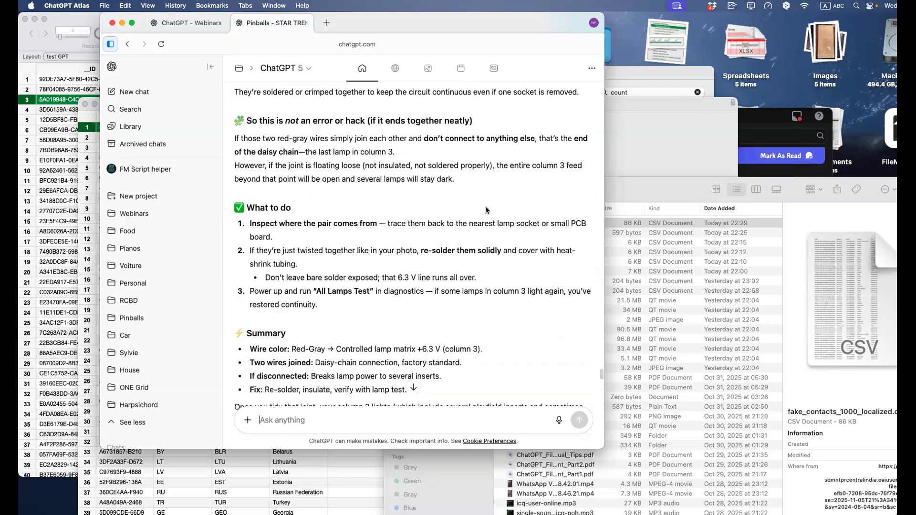
scroll(485, 210, up, 7)
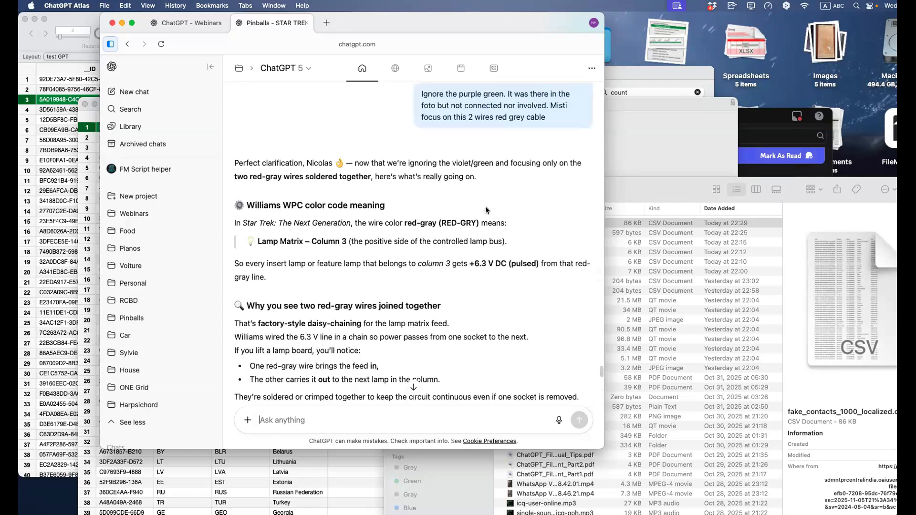
scroll(485, 207, up, 7)
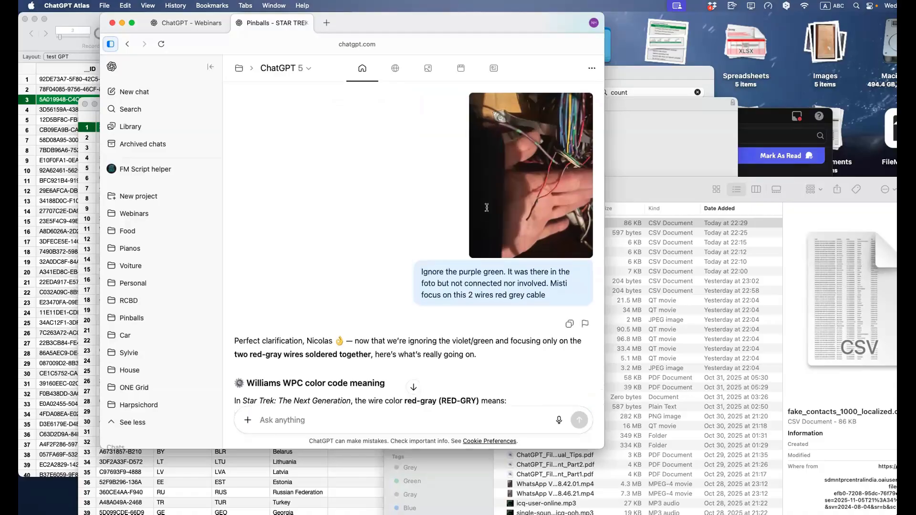
Step: Examine the Williams WPC color code meaning for the red-gray wires and the Column 3 lamp checks that follow
scroll(485, 211, down, 3)
drag(257, 338, 300, 338)
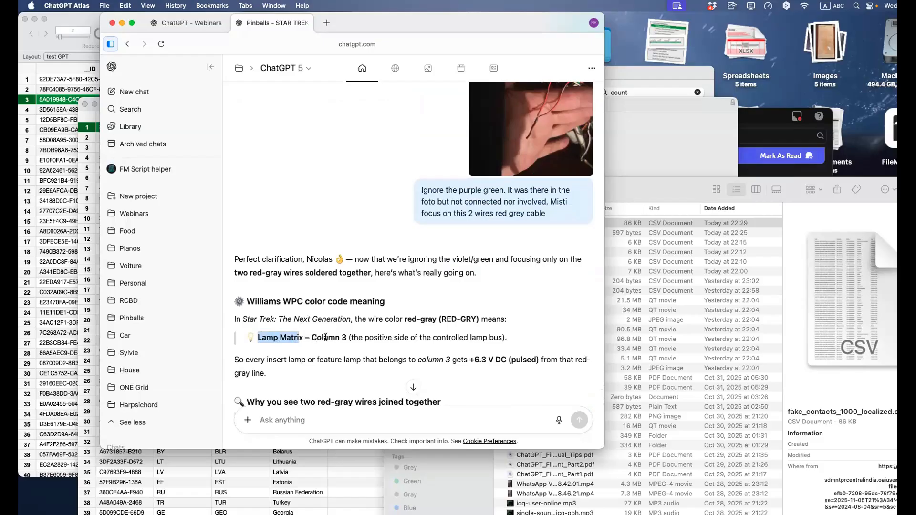
scroll(337, 340, down, 2)
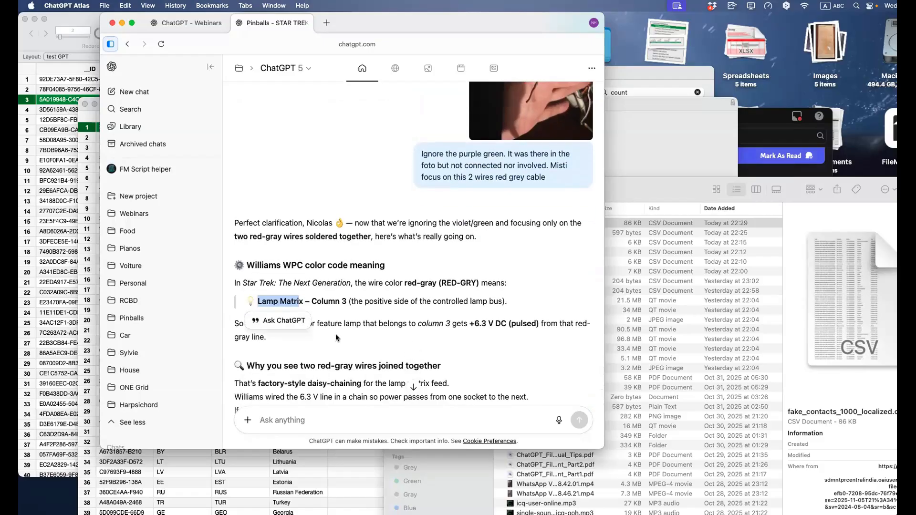
click(336, 335)
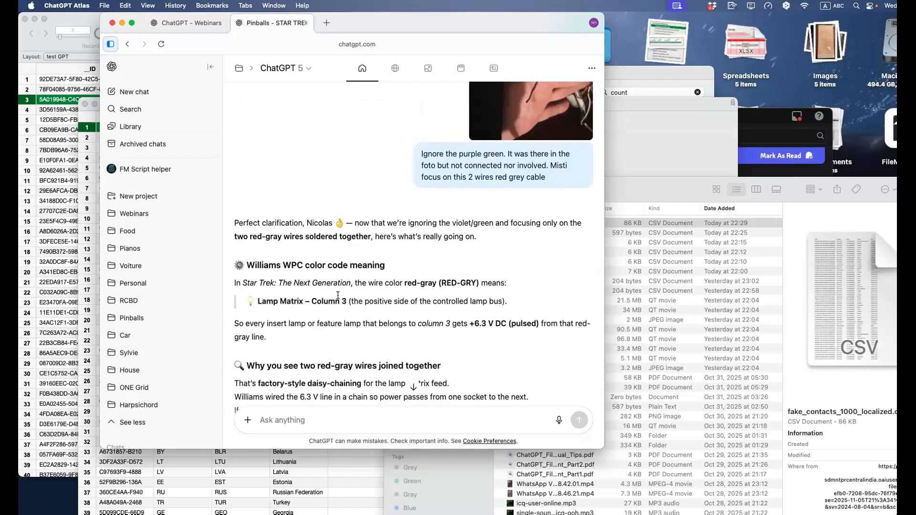
scroll(337, 294, down, 15)
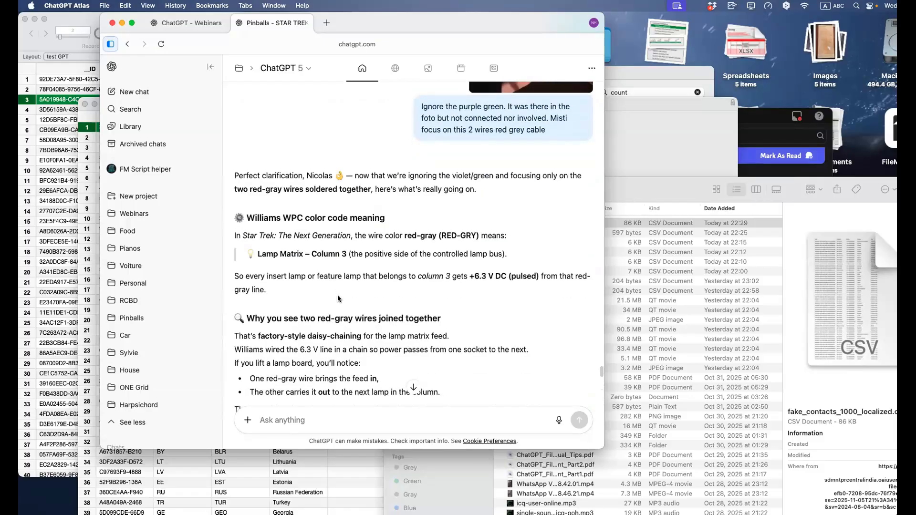
scroll(337, 299, up, 10)
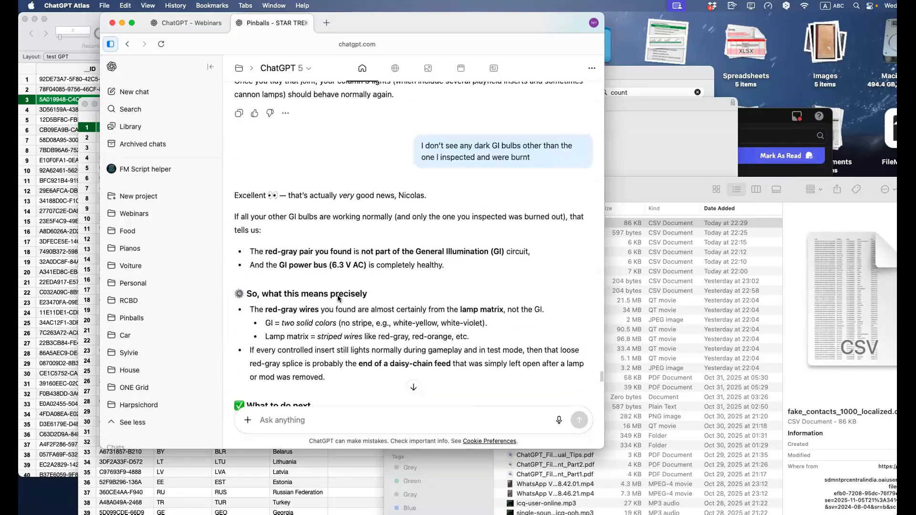
scroll(338, 295, down, 20)
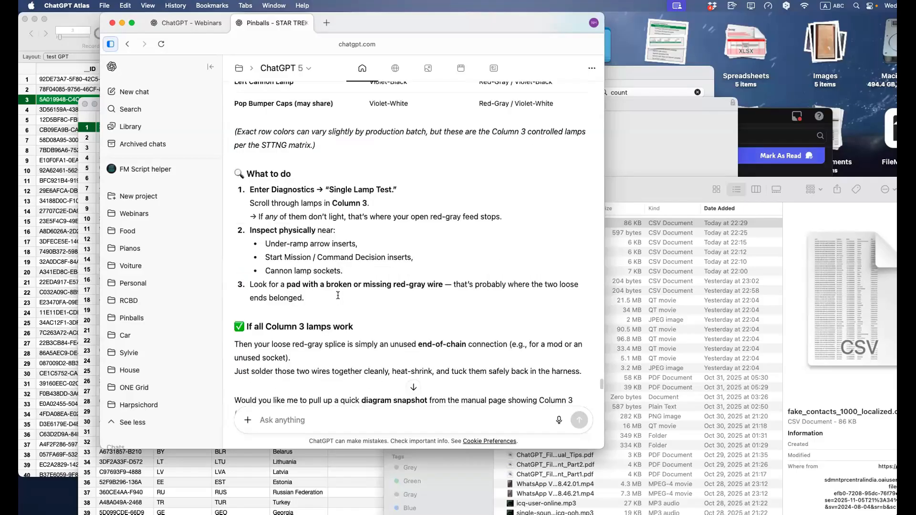
Step: Review the uploaded photos of the two plates and the Borg ship board, their identifications, and the STTNG flasher overview table
scroll(337, 295, up, 7)
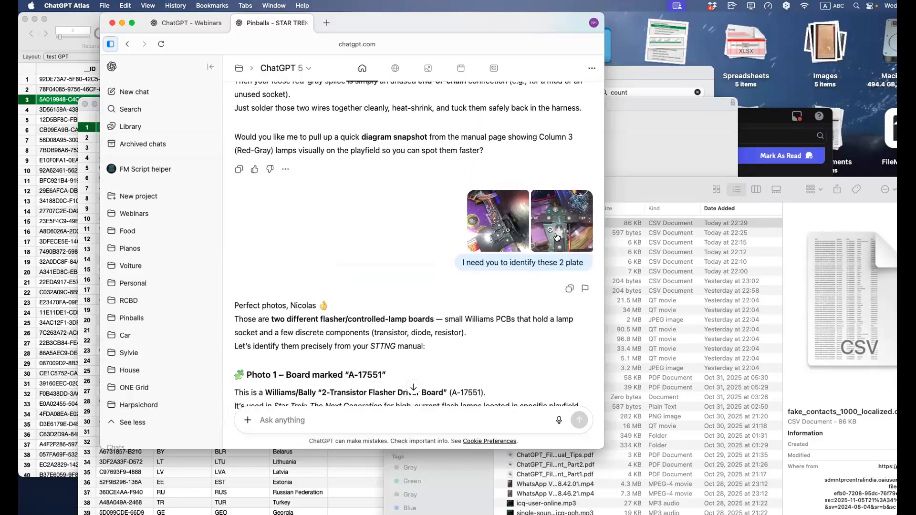
scroll(463, 256, down, 15)
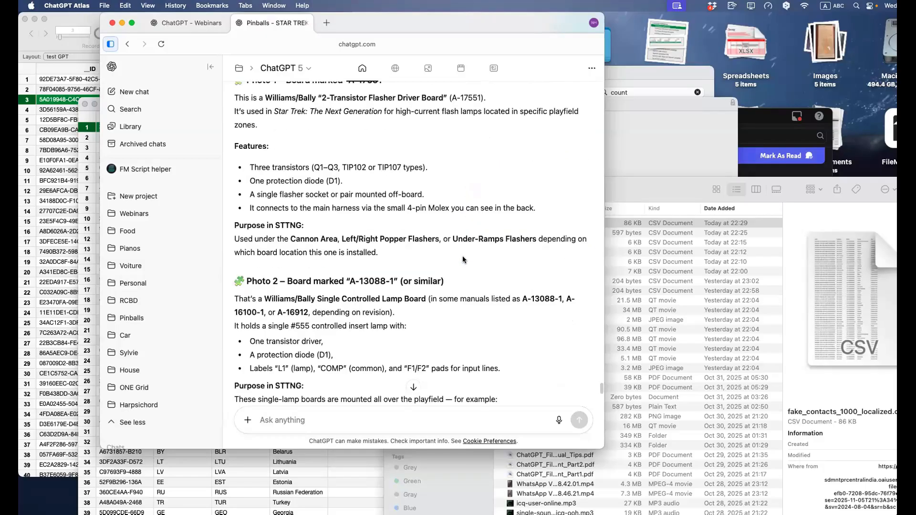
scroll(464, 258, down, 10)
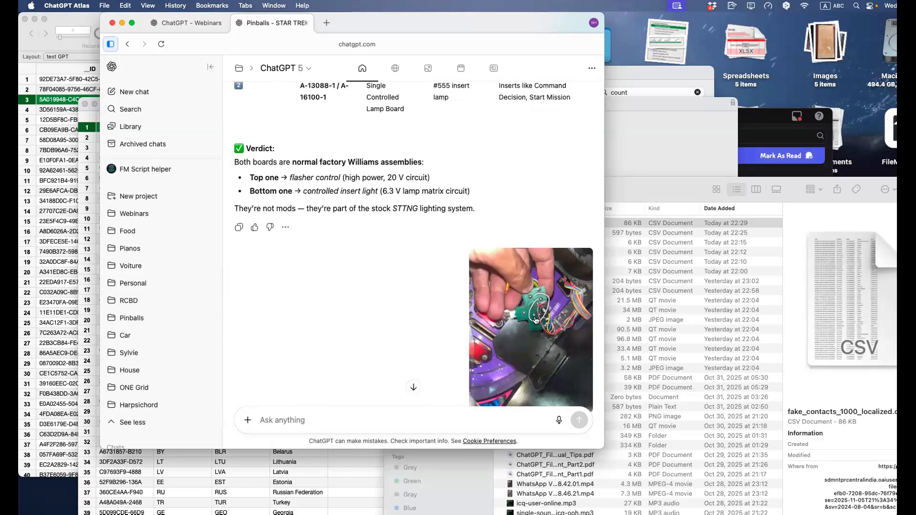
scroll(439, 311, down, 15)
scroll(439, 310, down, 5)
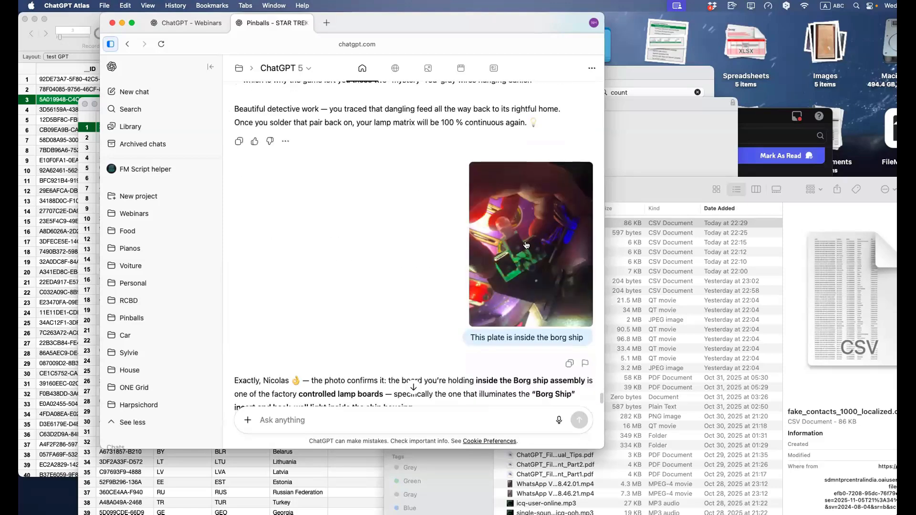
scroll(422, 283, down, 8)
scroll(423, 283, down, 20)
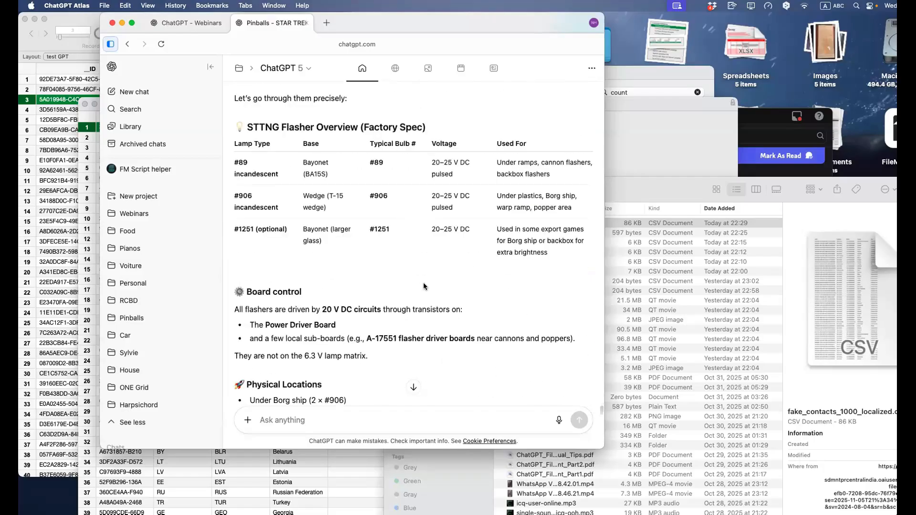
scroll(422, 285, down, 10)
scroll(423, 285, up, 7)
scroll(423, 286, up, 15)
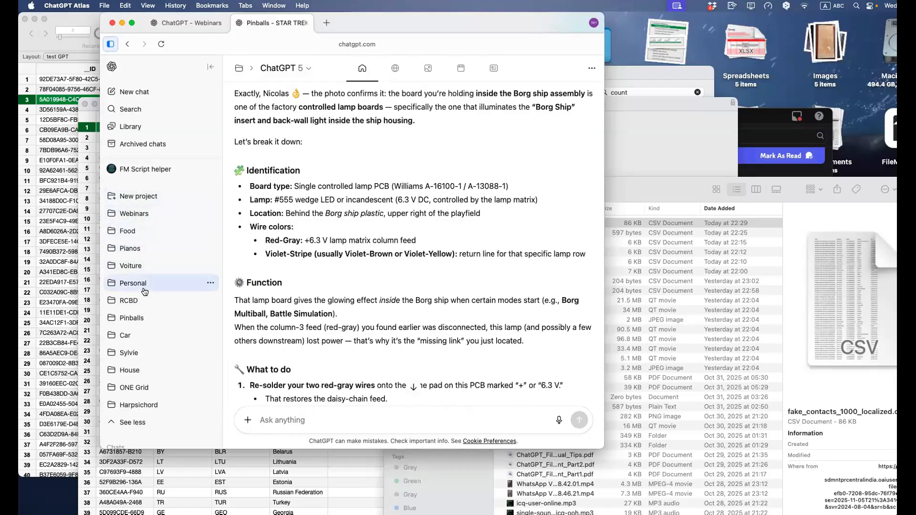
Step: Show the Pinballs project's list of conversations and reopen the STAR TREK TNG one
click(142, 317)
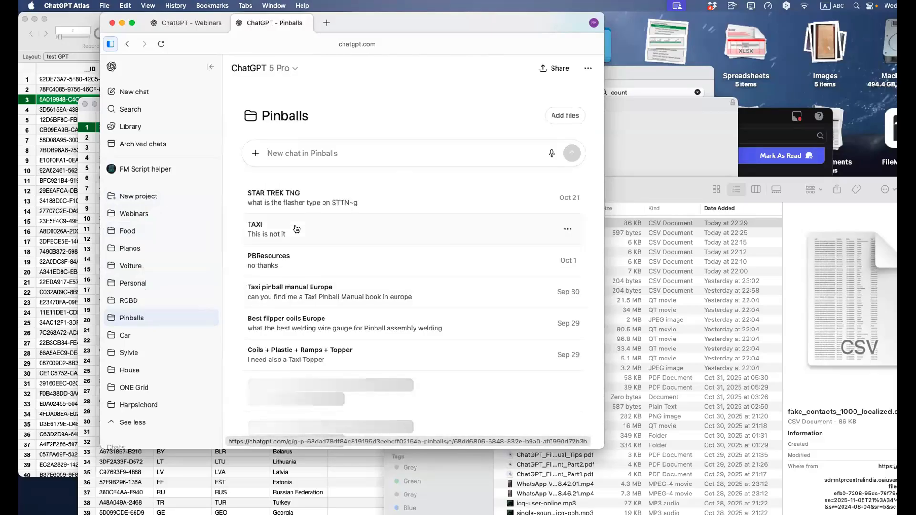
click(293, 197)
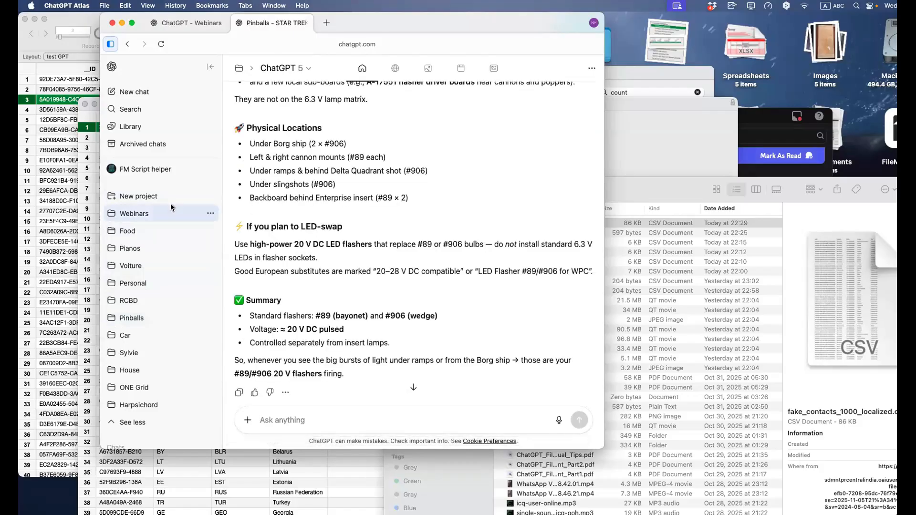
Step: Return to the Webinars project and open the conversation that is regenerating the localized contacts
scroll(162, 201, down, 2)
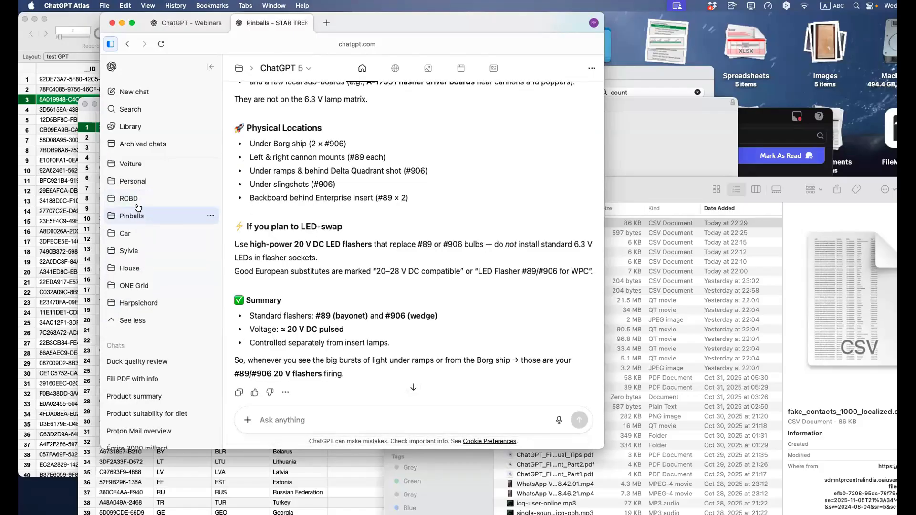
scroll(138, 175, up, 2)
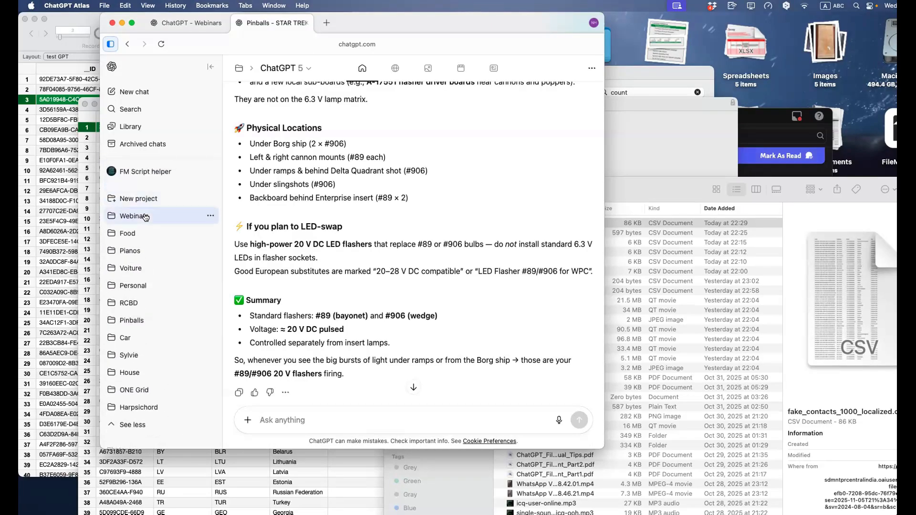
click(144, 216)
click(380, 217)
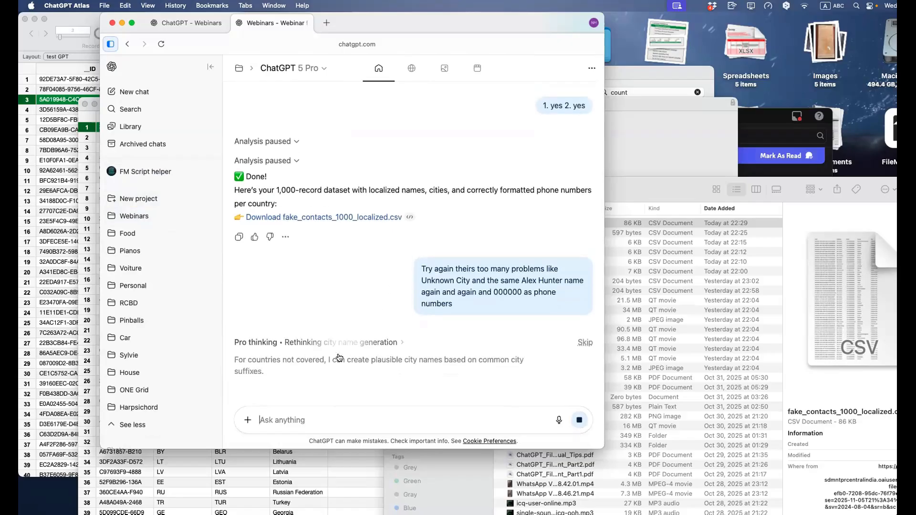
Step: Read the detailed Pro thinking log for the regenerated contacts dataset and close it
click(376, 341)
scroll(425, 320, down, 7)
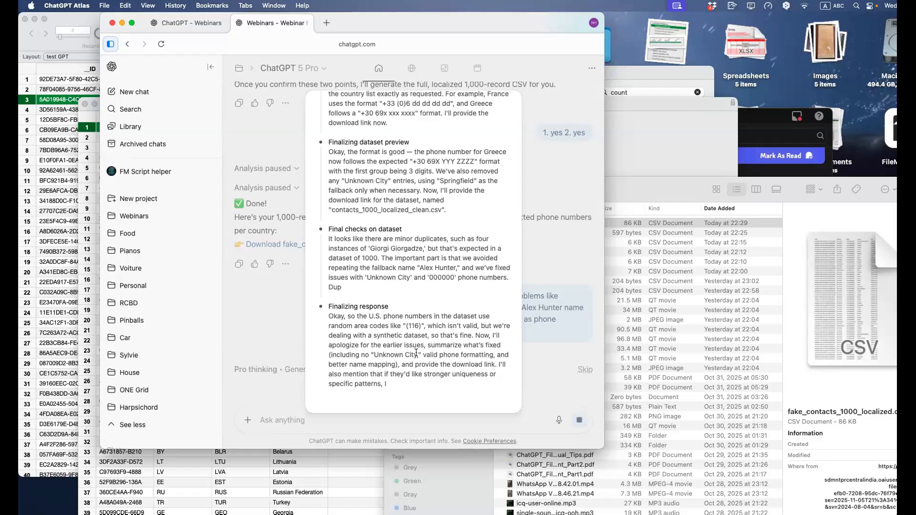
click(270, 337)
Step: Check the finished reply, download contacts_1000_localized_clean.csv, and switch to the Downloads folder in Finder
scroll(270, 341, down, 1)
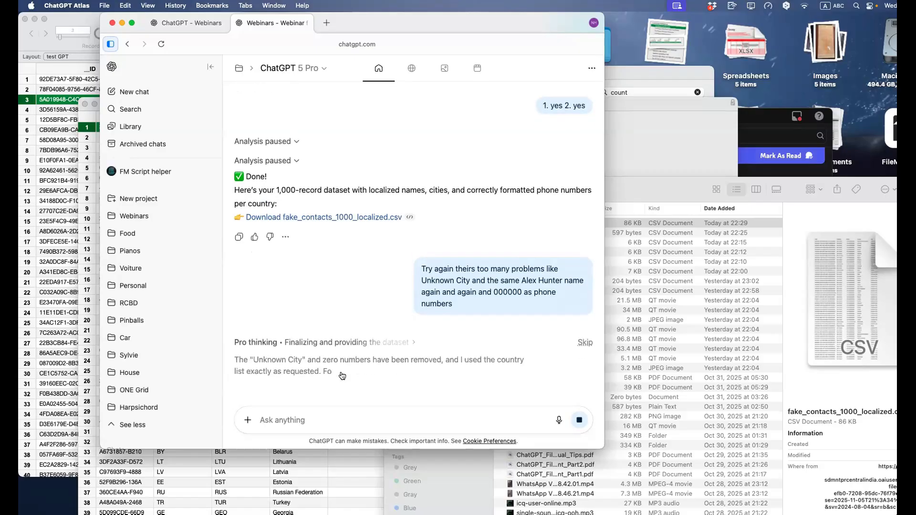
scroll(341, 375, down, 1)
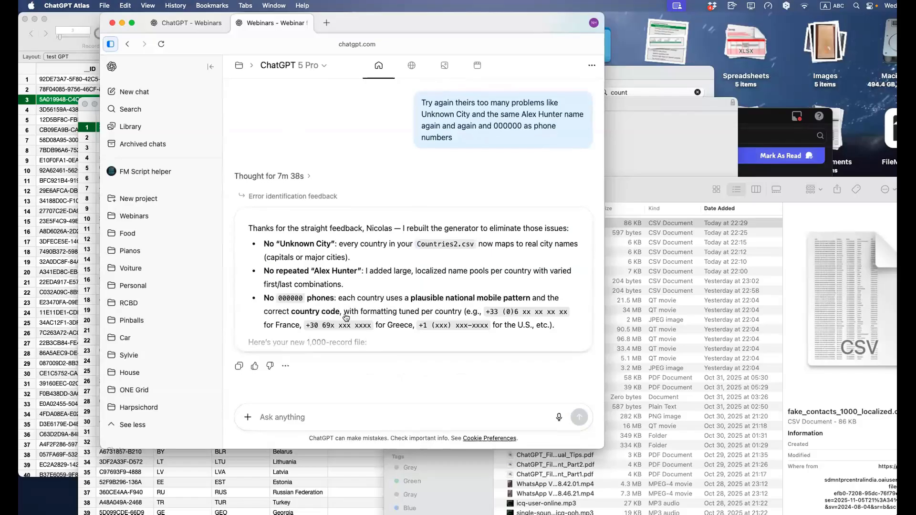
click(320, 359)
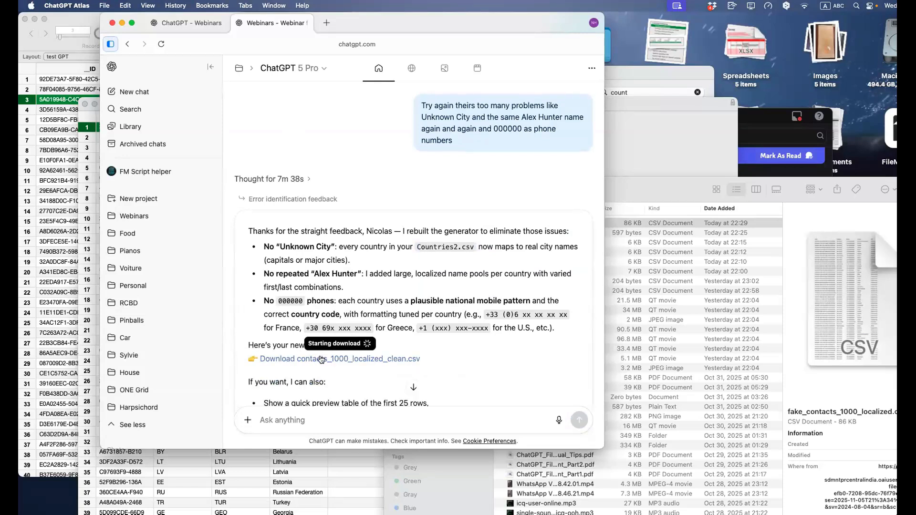
click(496, 435)
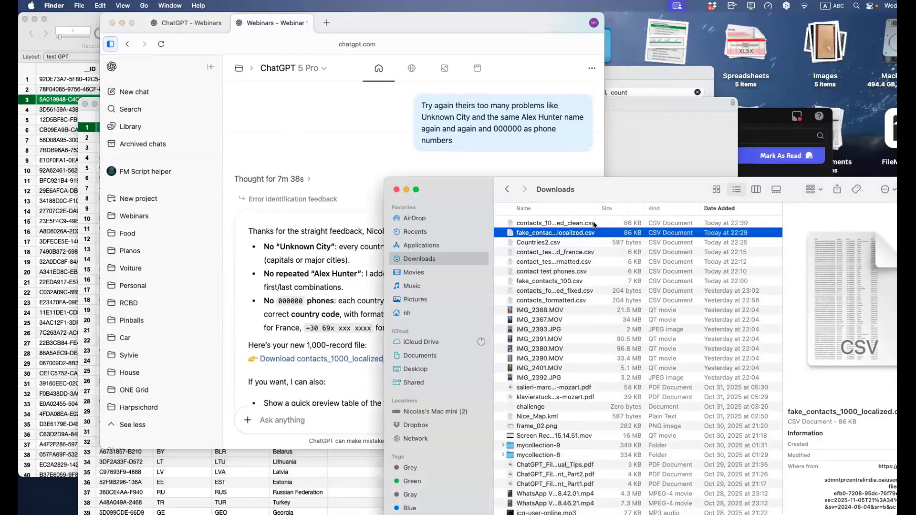
Step: Preview contacts_1000_localized_clean.csv and examine its names, phone numbers, countries and cities through to the last rows
click(594, 223)
key(space)
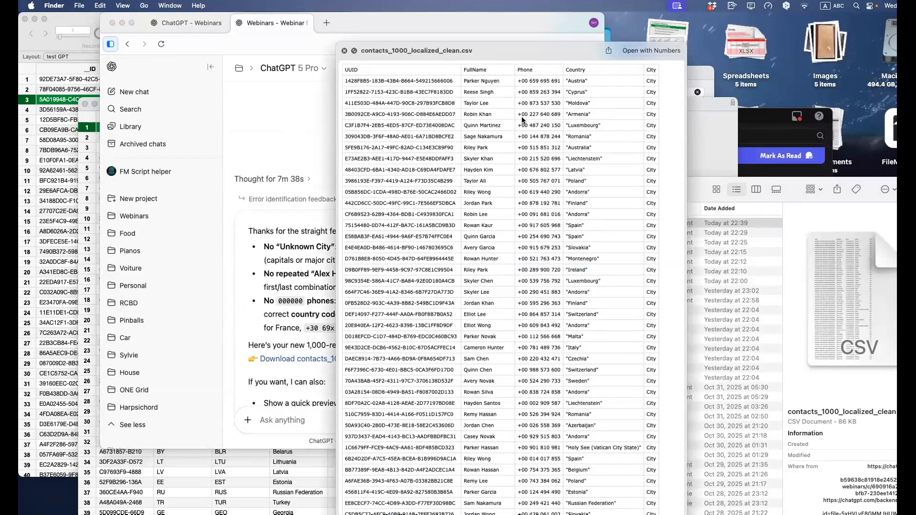
scroll(516, 121, down, 15)
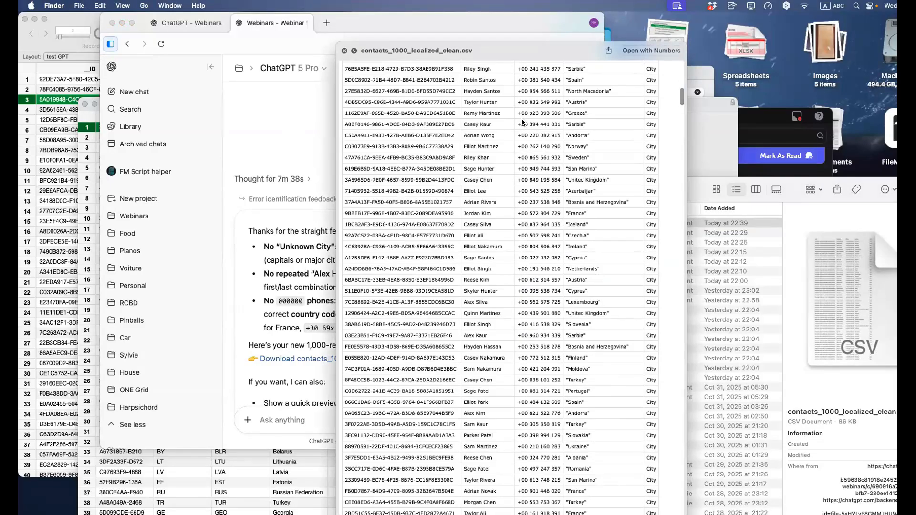
scroll(521, 119, down, 20)
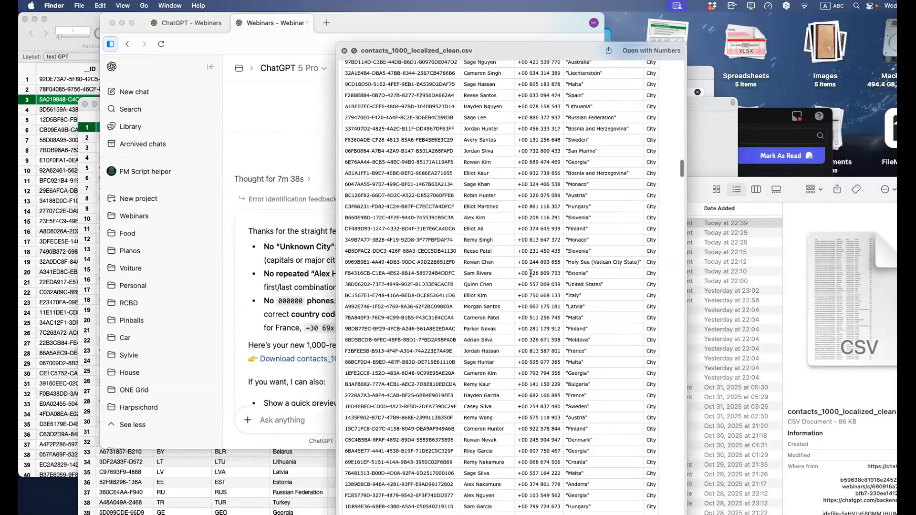
scroll(531, 273, down, 10)
scroll(531, 273, down, 15)
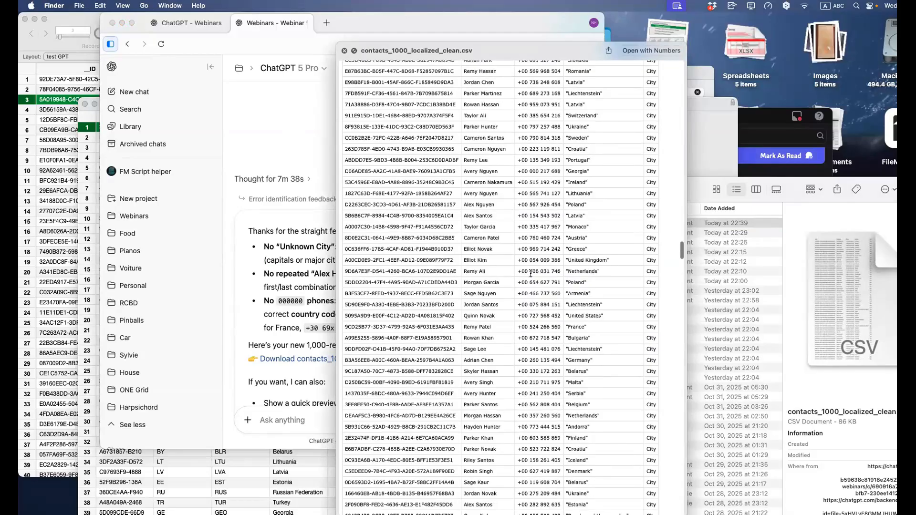
scroll(530, 273, down, 20)
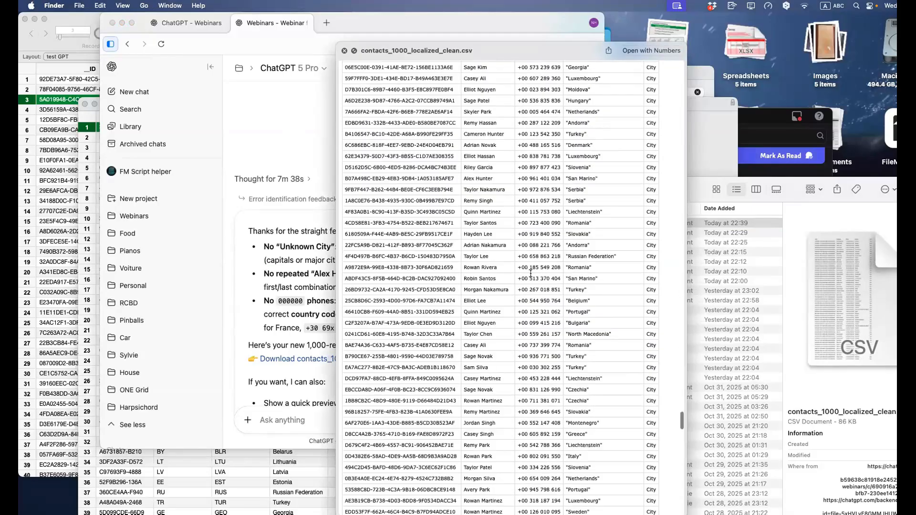
scroll(531, 273, down, 15)
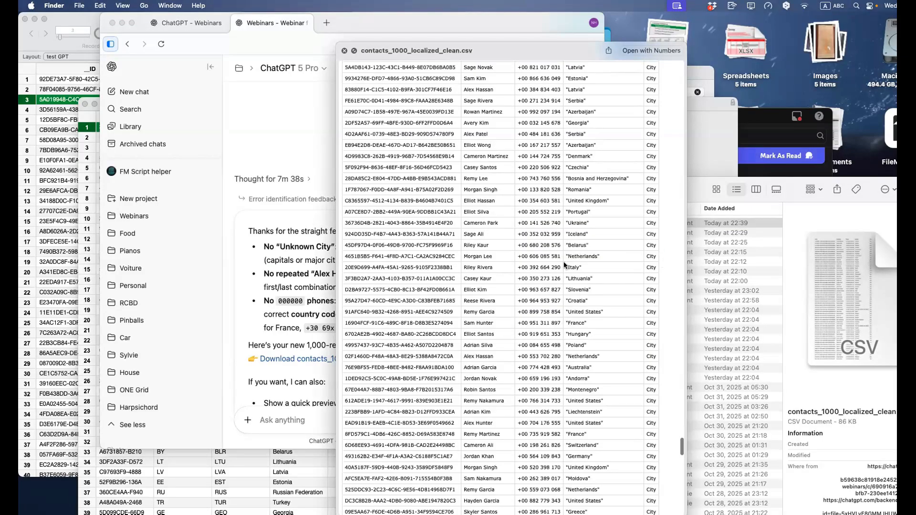
scroll(564, 263, down, 15)
scroll(564, 264, down, 10)
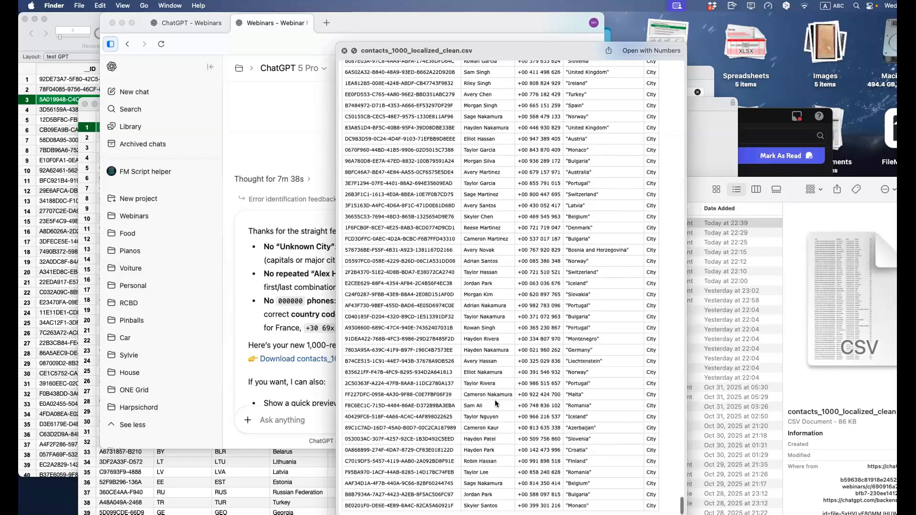
scroll(533, 446, down, 10)
Step: Go back to the first rows of the previewed CSV and check the City column values
scroll(534, 446, up, 20)
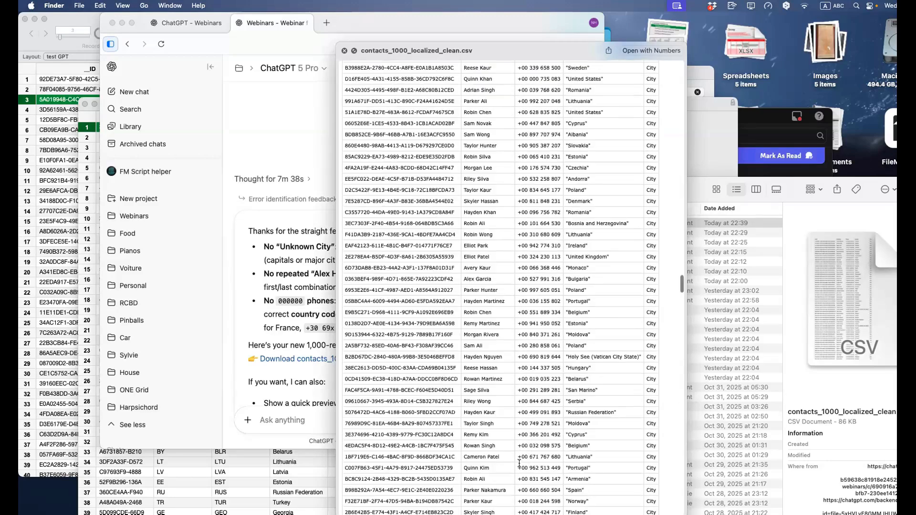
scroll(514, 470, up, 20)
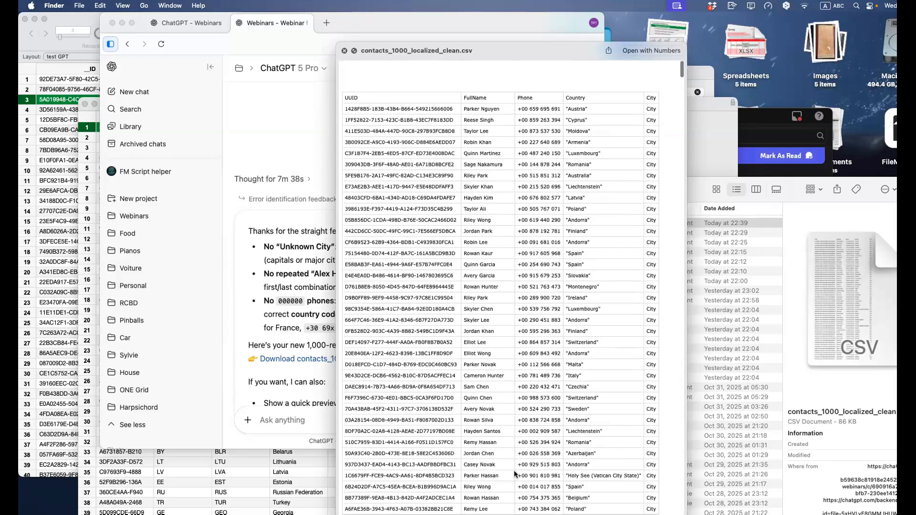
scroll(655, 89, down, 1)
drag(651, 80, 667, 90)
click(666, 113)
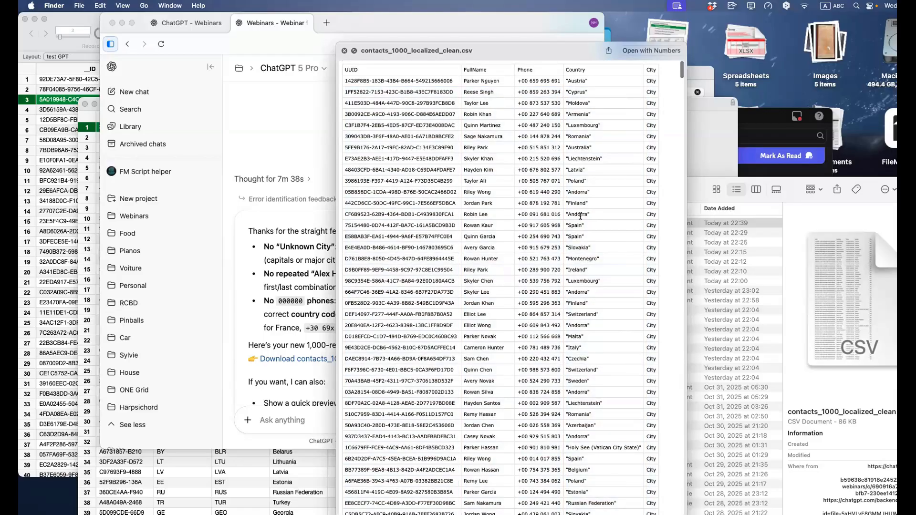
Step: Return to the ChatGPT conversation and reread the reply's claims about cities, names and phone formats
click(260, 315)
scroll(281, 315, down, 4)
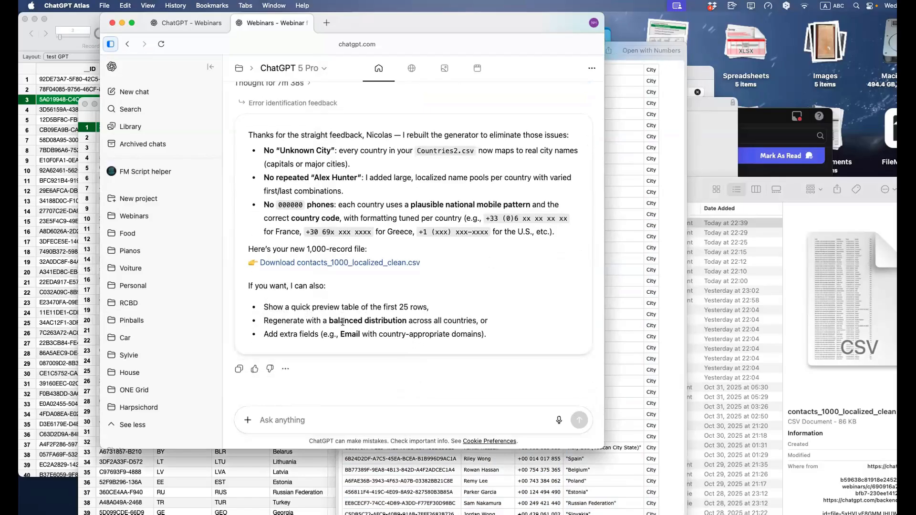
click(316, 424)
text(wel)
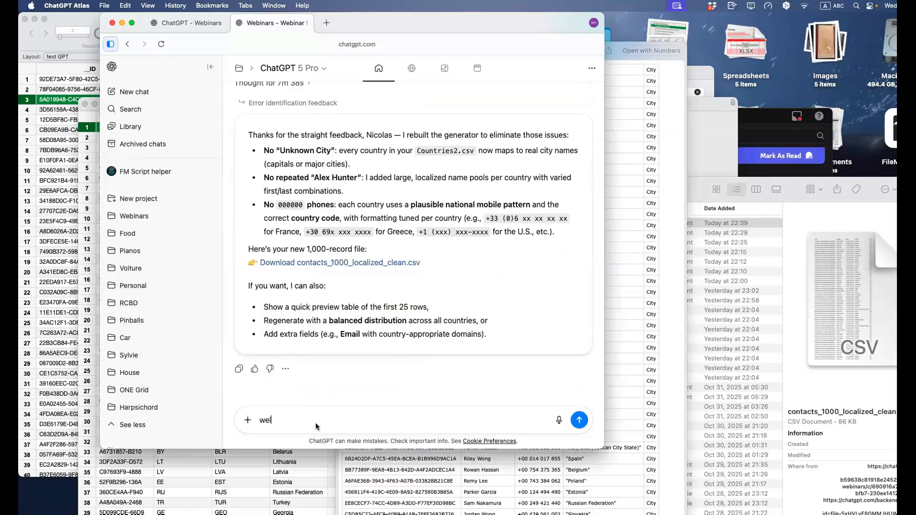
key(BackSpace)
key(BackSpace)
key(BackSpace)
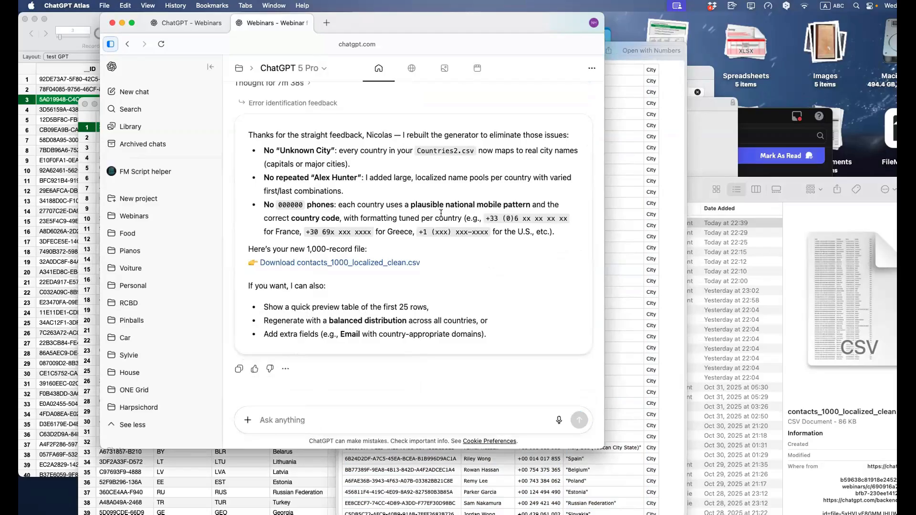
scroll(438, 210, up, 2)
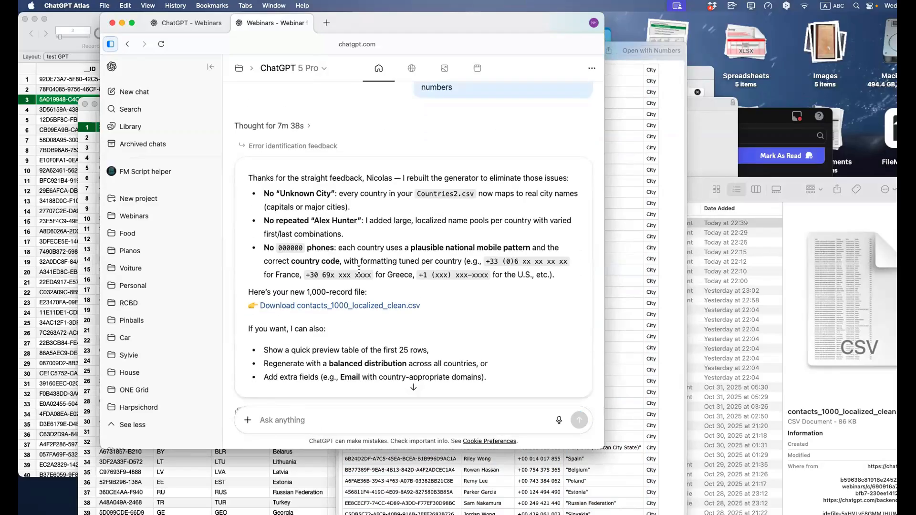
scroll(359, 310, down, 2)
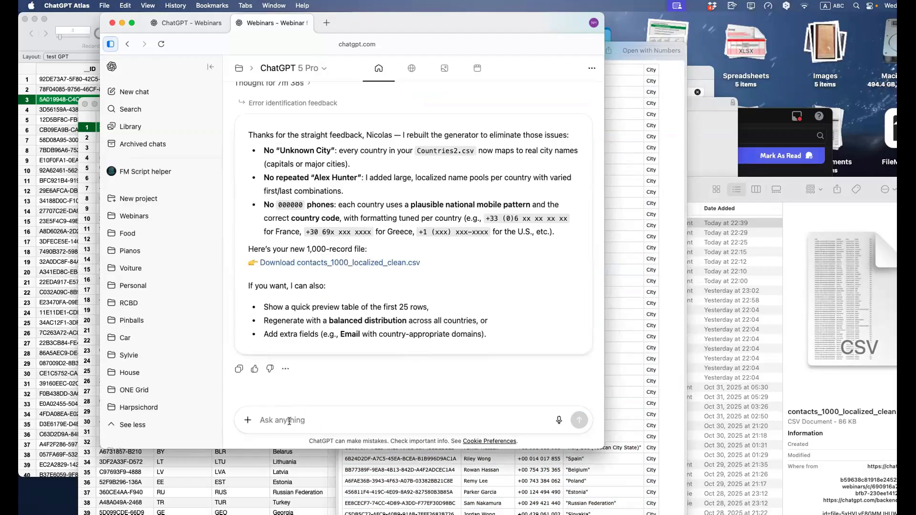
Step: Draft the reply "ok... name are correct, don't try to match the city with the country.. just try to match the phone..."
text(ok..)
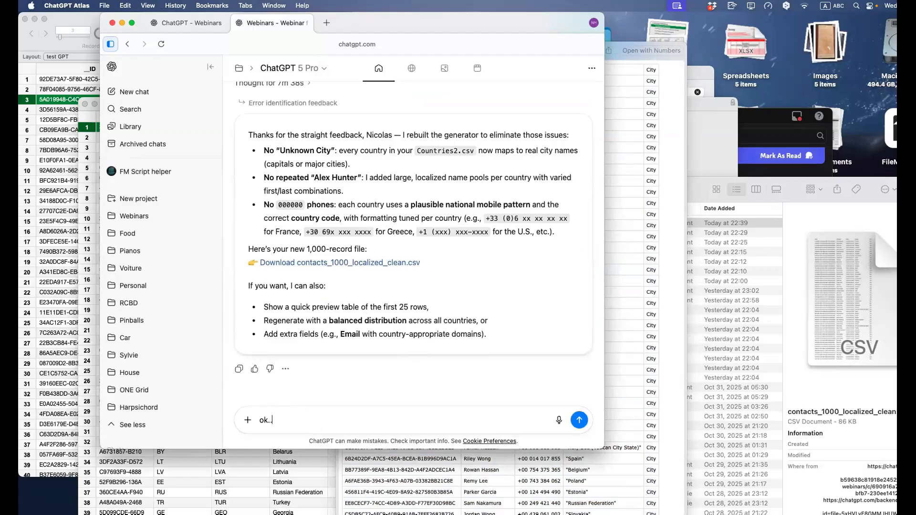
text(. gener)
key(BackSpace)
key(BackSpace)
key(BackSpace)
key(BackSpace)
key(BackSpace)
key(BackSpace)
text(fix)
double_click(280, 420)
text(name are correct, don't try to ma)
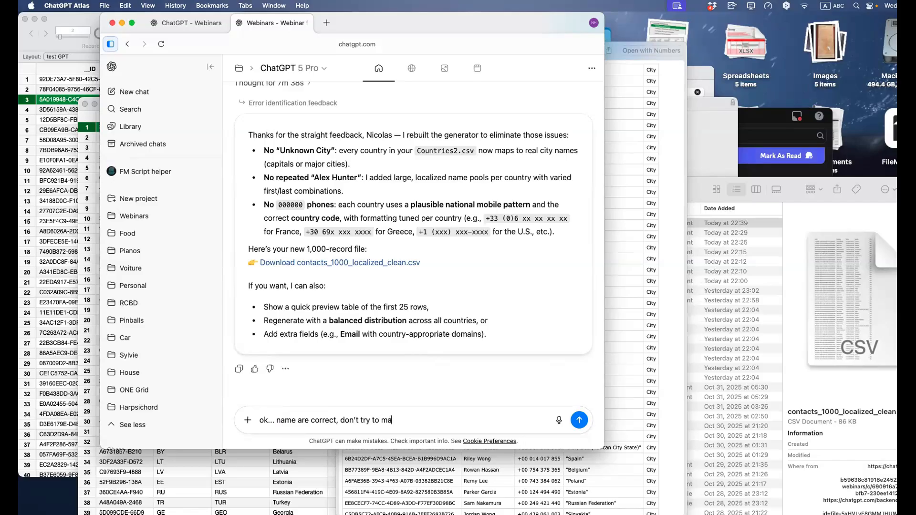
text(tch the city with the county.)
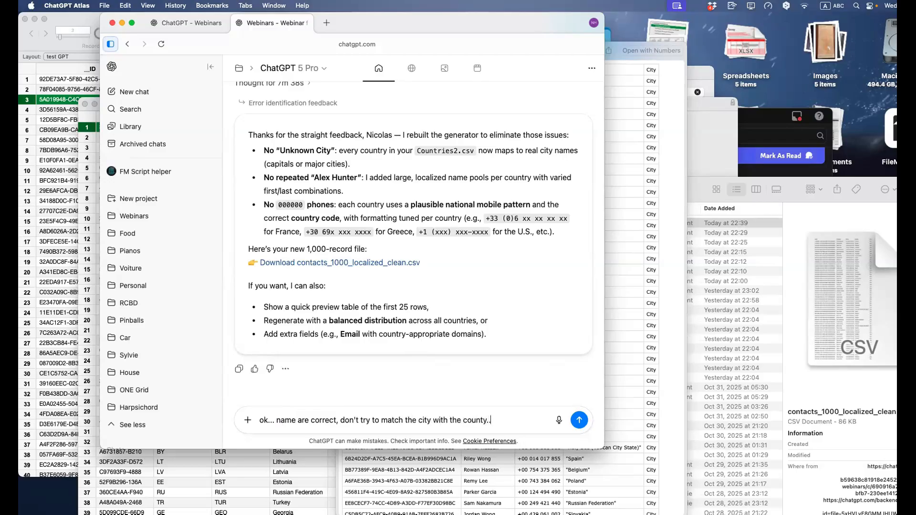
key(BackSpace)
text(ry.. just try to match the phone...)
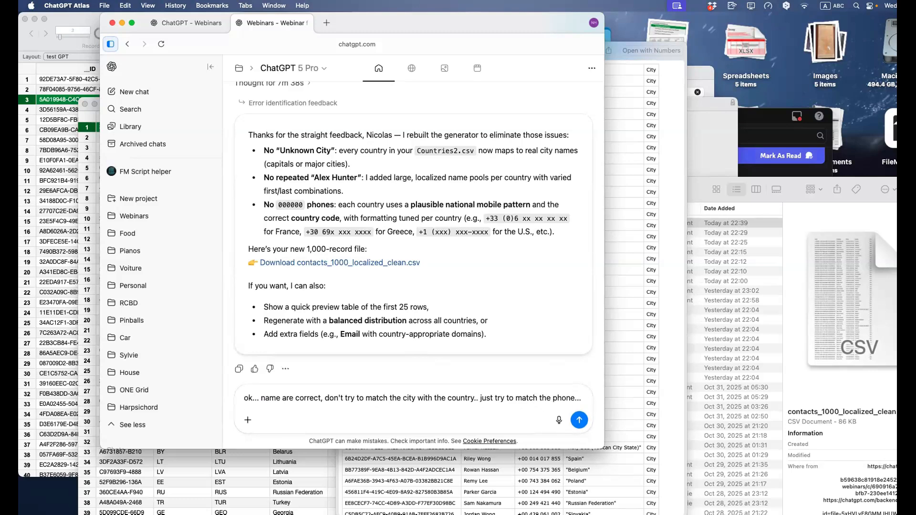
Step: Complete the message with "wich you missed on this file..." and send it to ChatGPT
text( whitch)
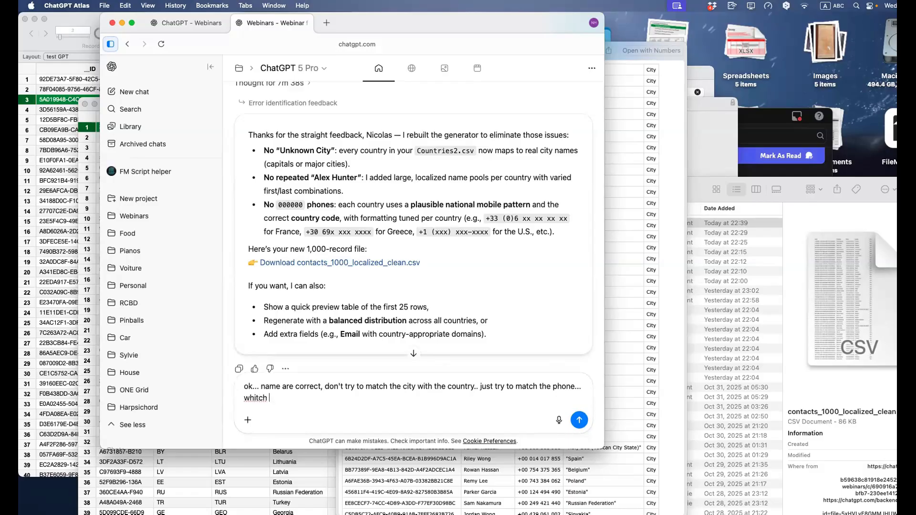
key(BackSpace)
key(BackSpace)
key(BackSpace)
key(BackSpace)
key(BackSpace)
key(BackSpace)
text(ich you missed on this file...)
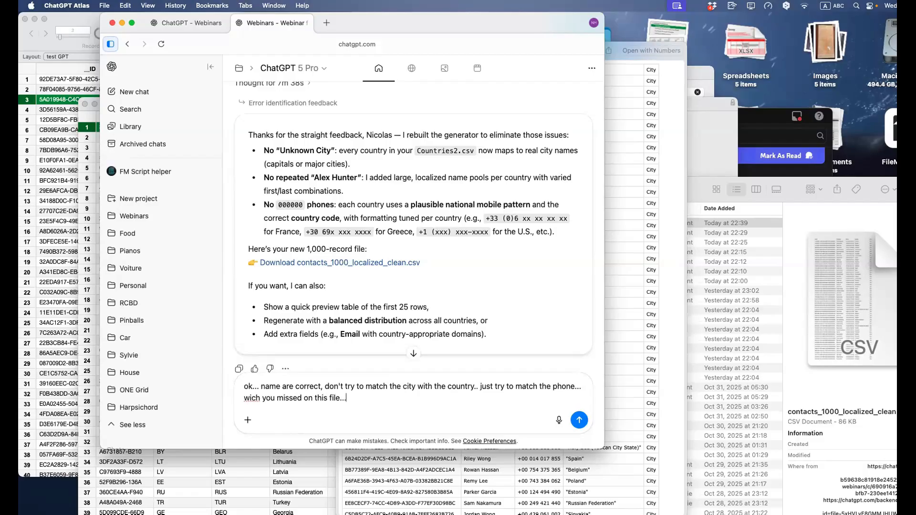
key(Return)
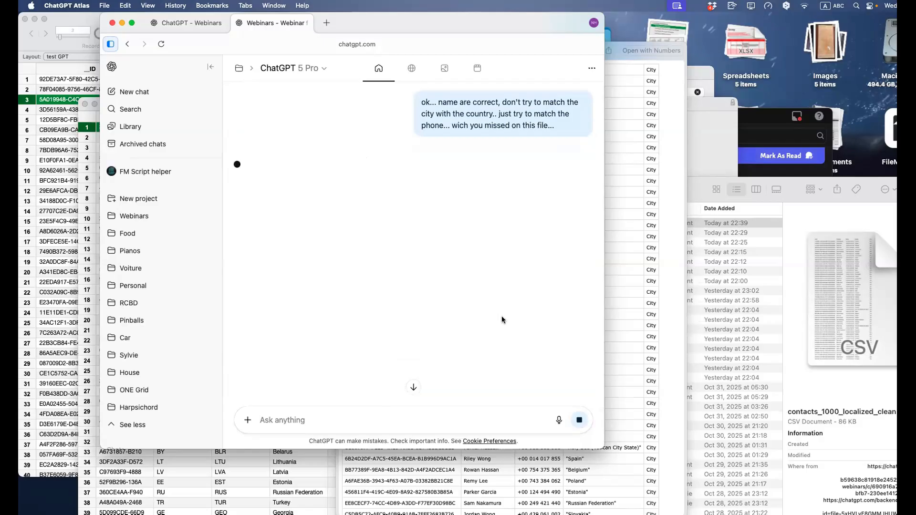
click(639, 344)
scroll(542, 197, down, 1)
click(269, 222)
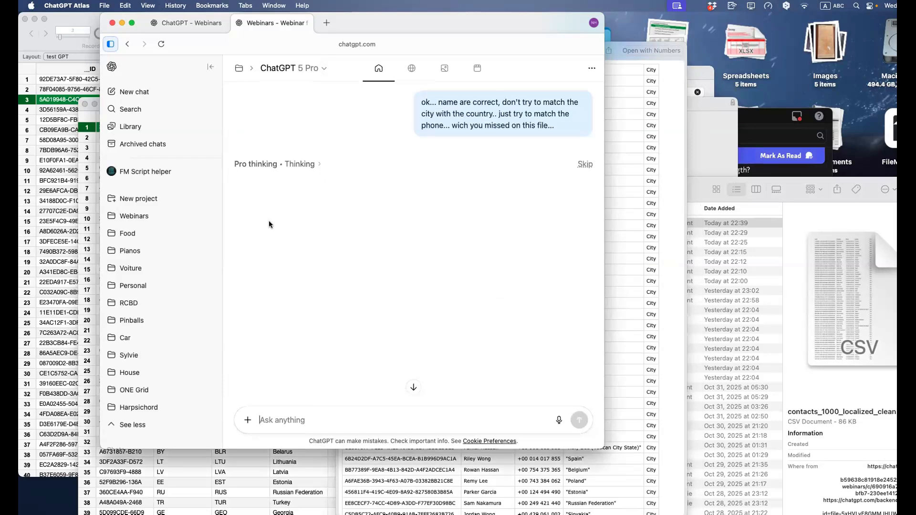
scroll(324, 169, up, 1)
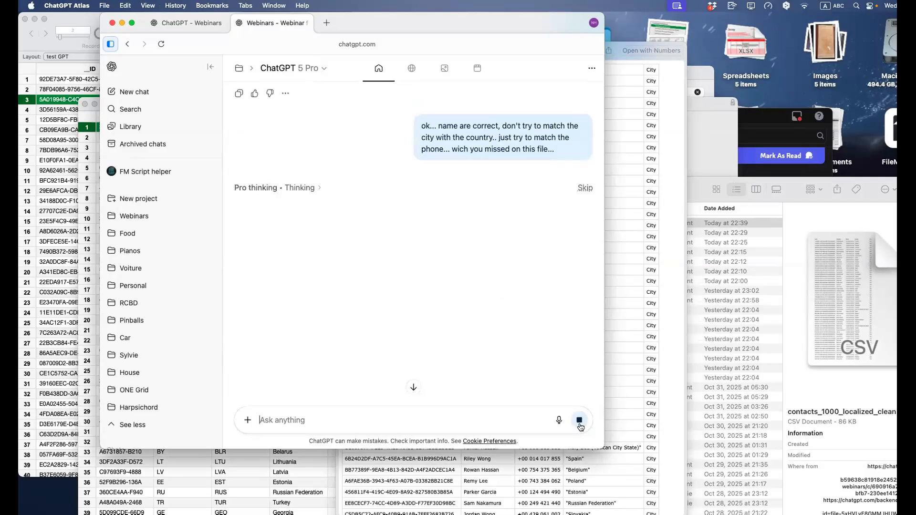
Step: Stop the Pro response and switch the conversation's model to GPT-5 Auto
click(579, 426)
click(495, 279)
scroll(299, 150, up, 4)
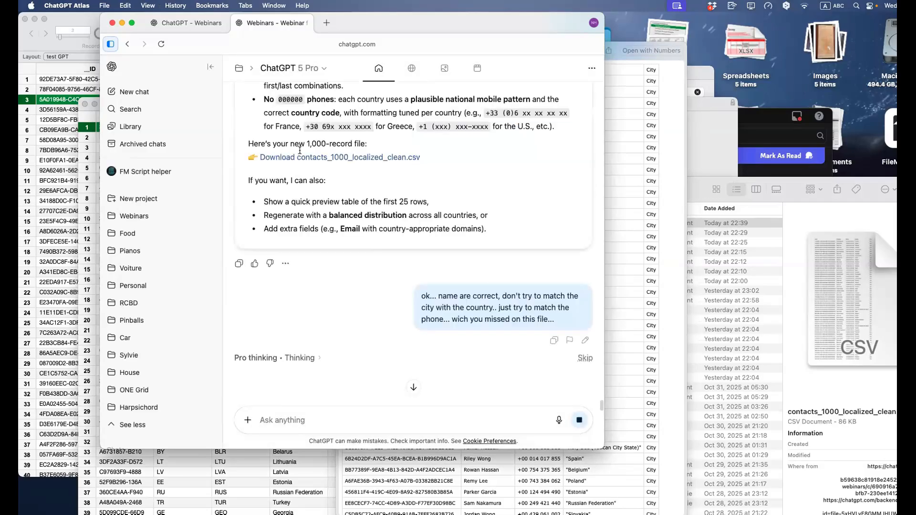
click(309, 73)
click(295, 106)
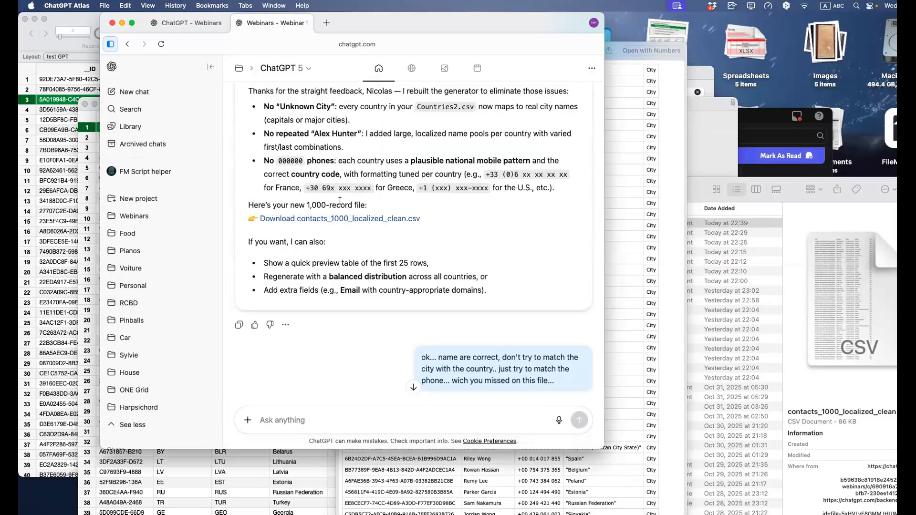
Step: Resend the last message about matching the phones through its edit option, keeping the GPT-5 Auto model selected
scroll(411, 299, down, 5)
scroll(512, 234, up, 2)
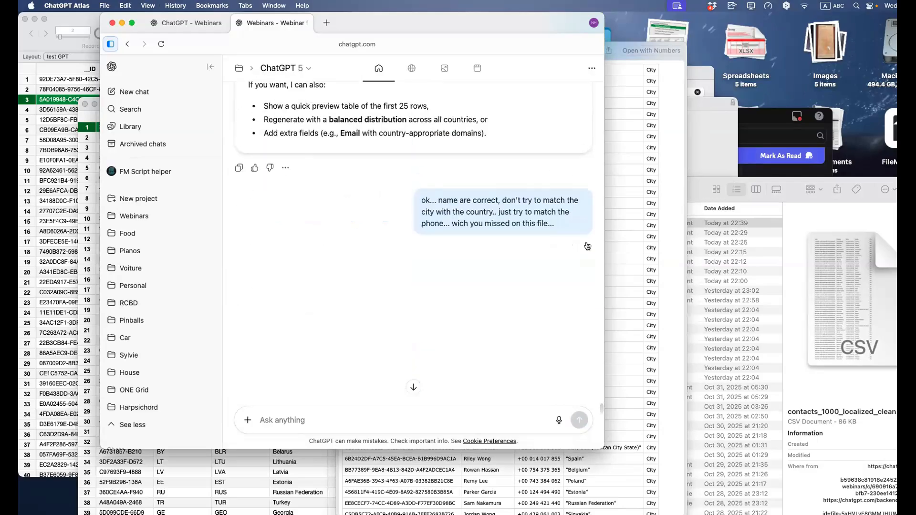
click(587, 246)
click(574, 233)
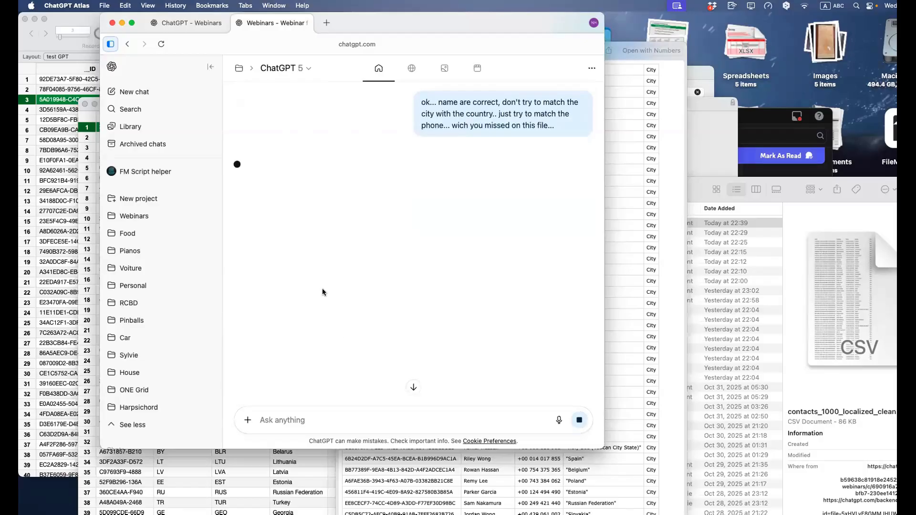
click(308, 72)
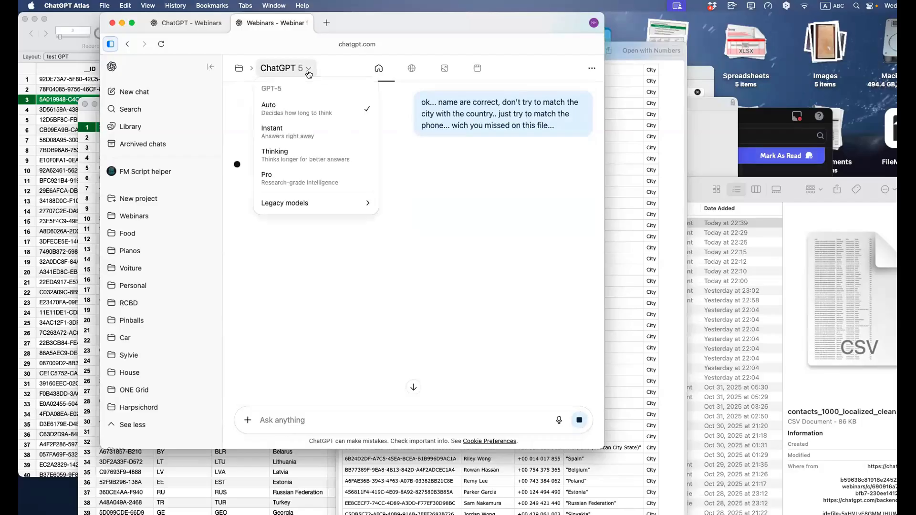
click(273, 111)
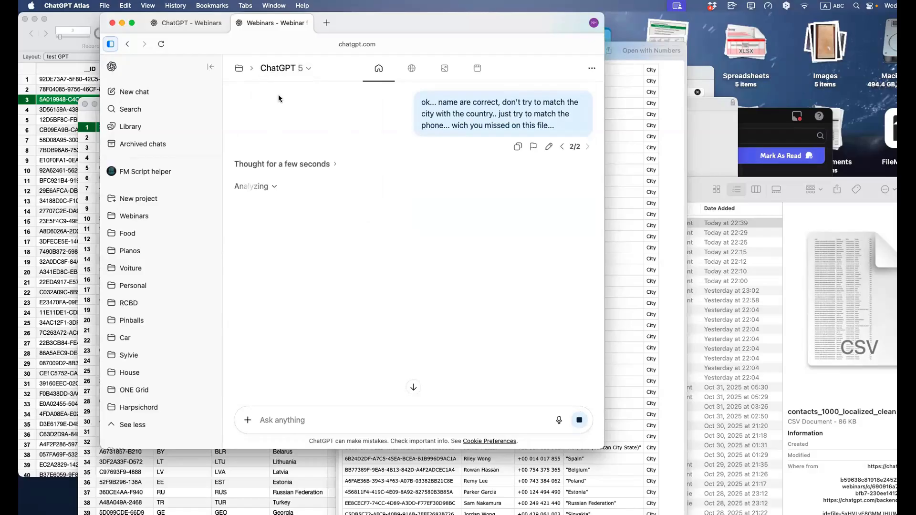
Step: Return to the preview of contacts_1000_localized_clean.csv and examine its rows again while the reply is generated
click(609, 501)
drag(518, 403, 485, 384)
scroll(494, 382, down, 15)
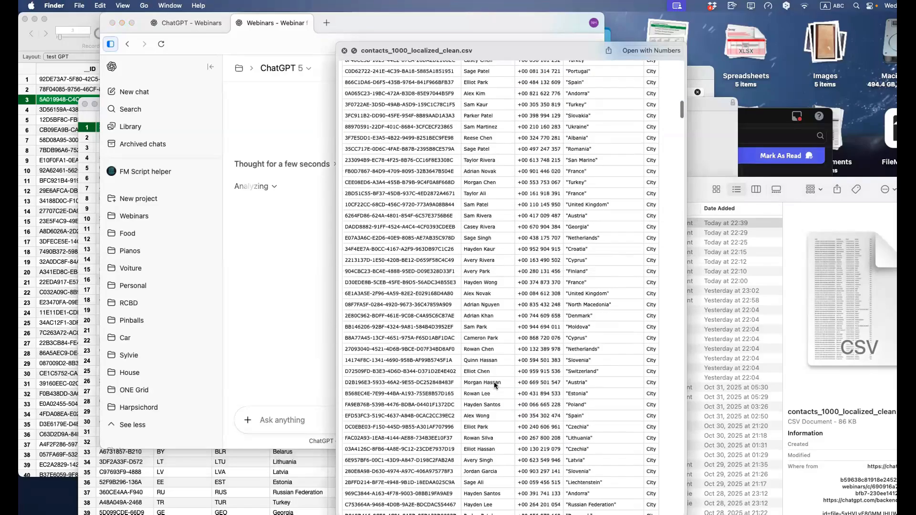
scroll(494, 384, down, 15)
scroll(494, 384, down, 10)
scroll(494, 382, up, 8)
scroll(497, 386, up, 15)
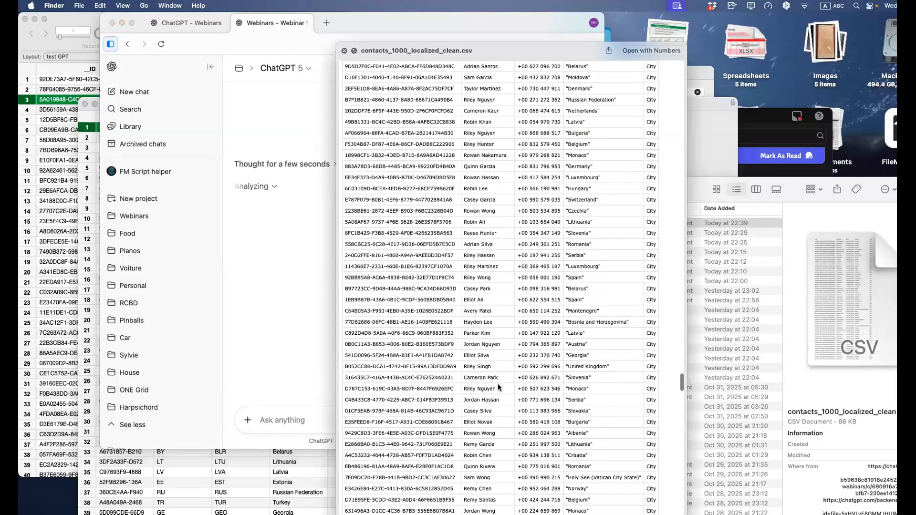
scroll(493, 399, up, 10)
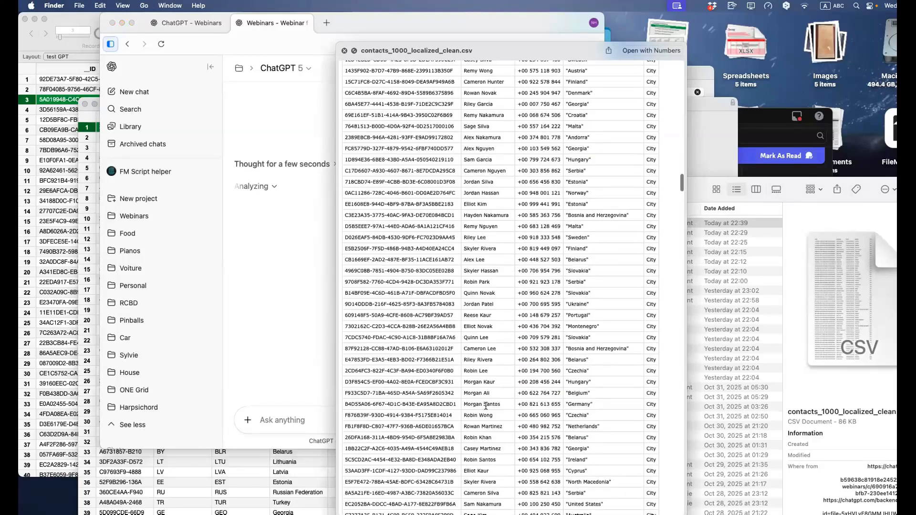
Step: Highlight the first "Andorra" entry in the Country column to inspect the quotation marks around it
drag(591, 213, 566, 213)
click(569, 211)
double_click(570, 212)
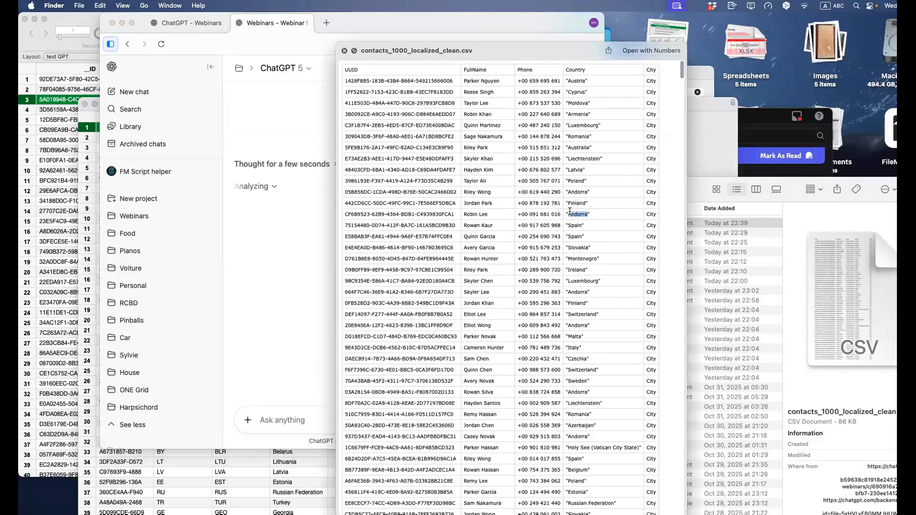
click(590, 213)
drag(587, 212, 591, 213)
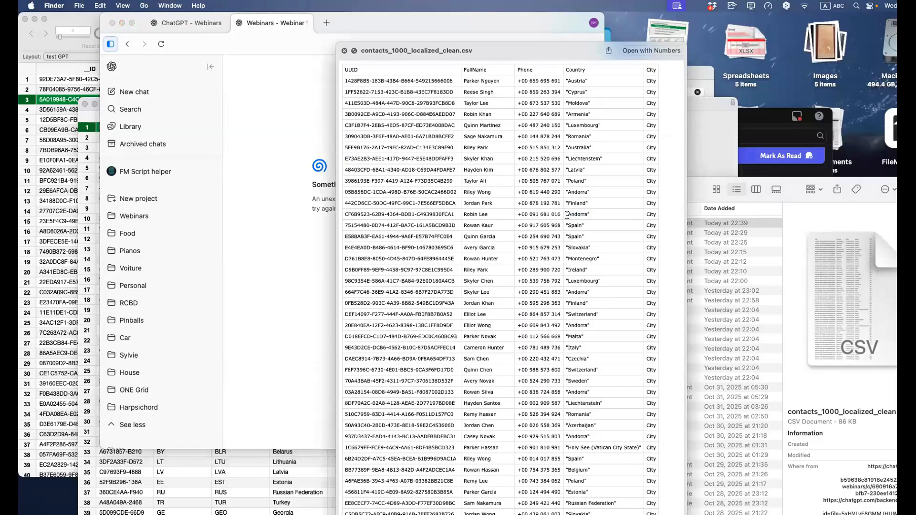
Step: Switch to ChatGPT Atlas, reload the Webinars conversation that failed to load, and close the browser
click(273, 195)
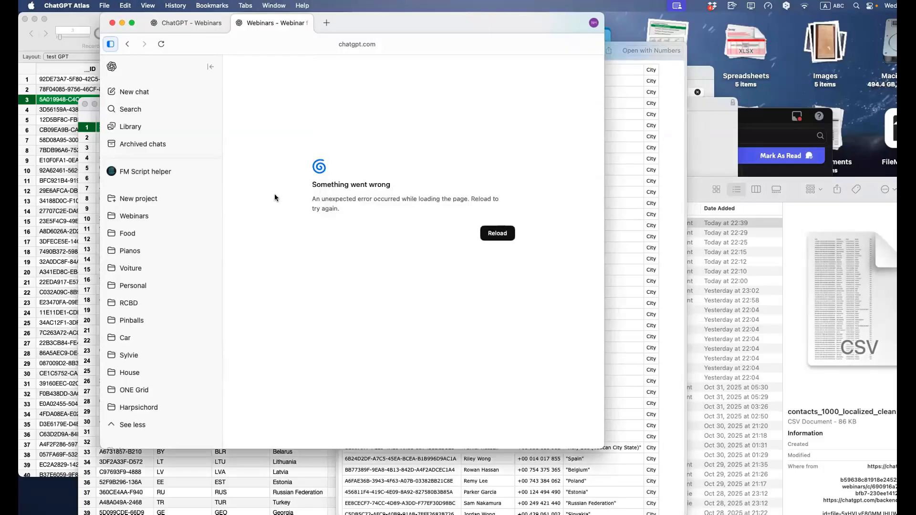
click(508, 238)
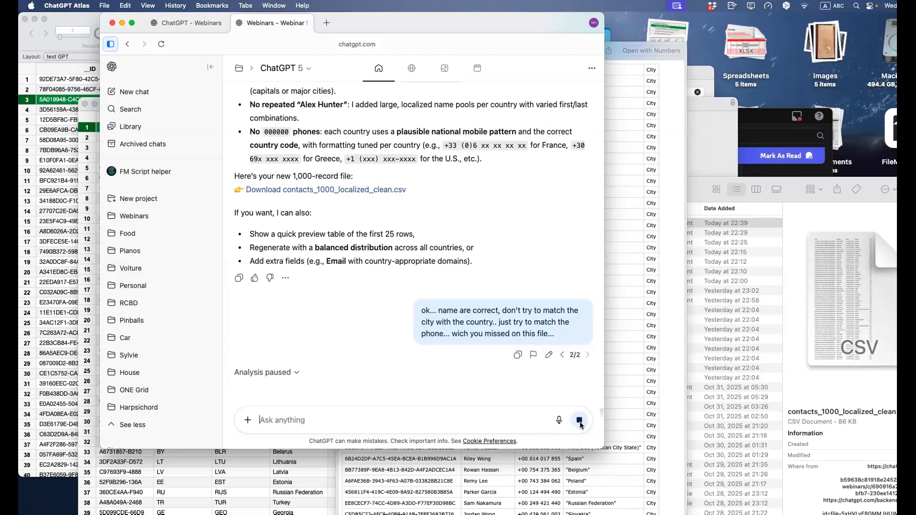
key(super+r)
click(304, 22)
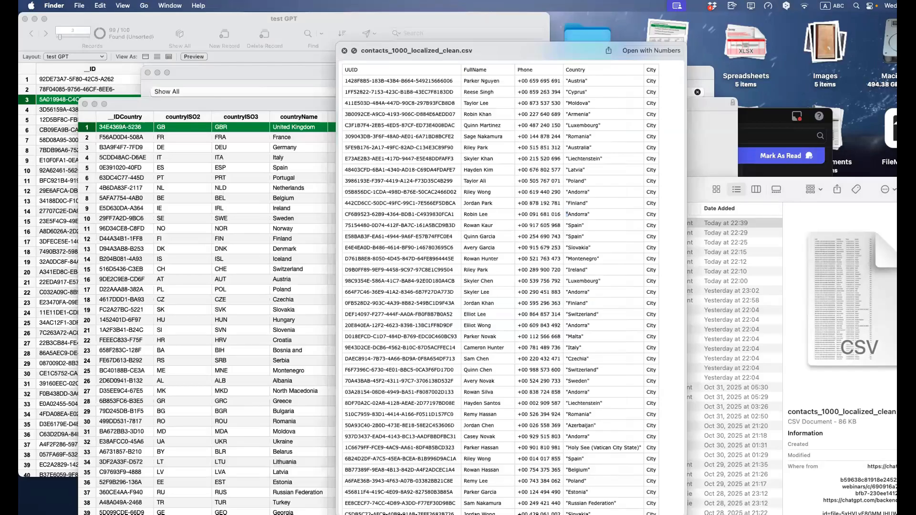
Step: Relaunch ChatGPT Atlas, open the webinar conversation in the Webinars project, and review its earlier messages and latest reply
mouse_move(347, 506)
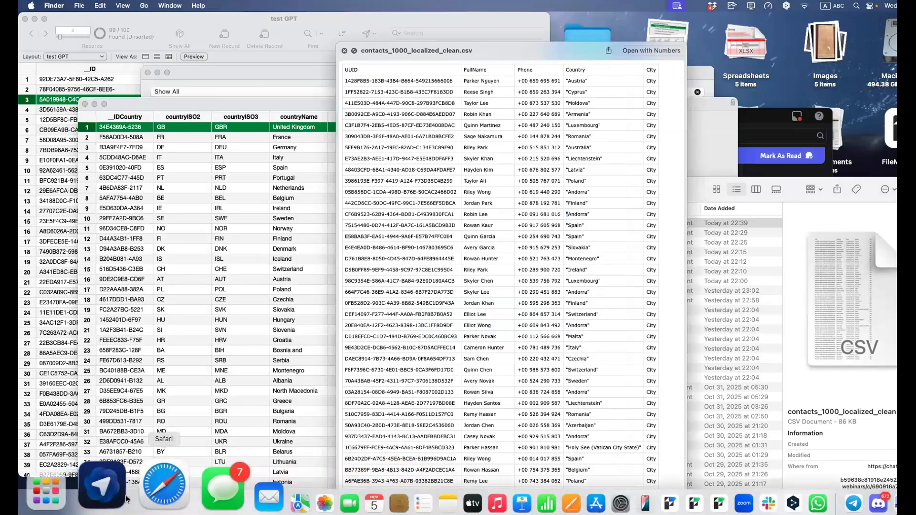
click(123, 498)
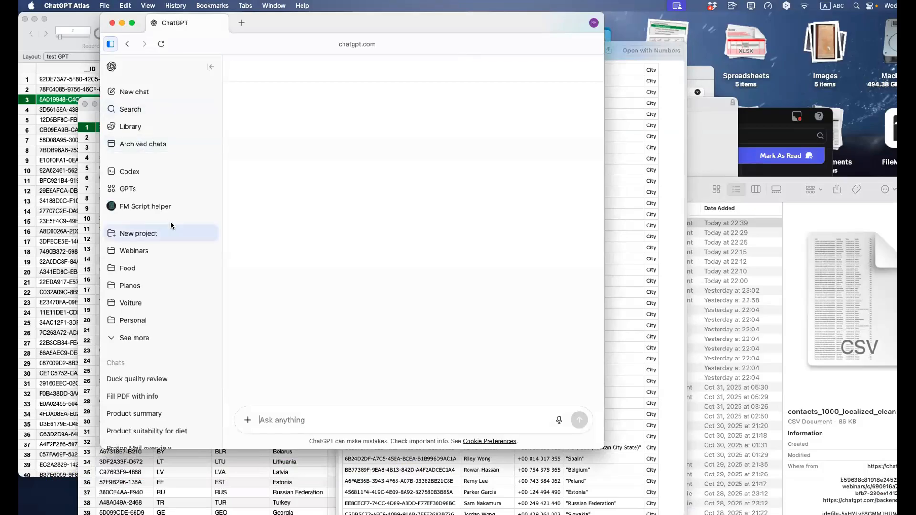
click(142, 253)
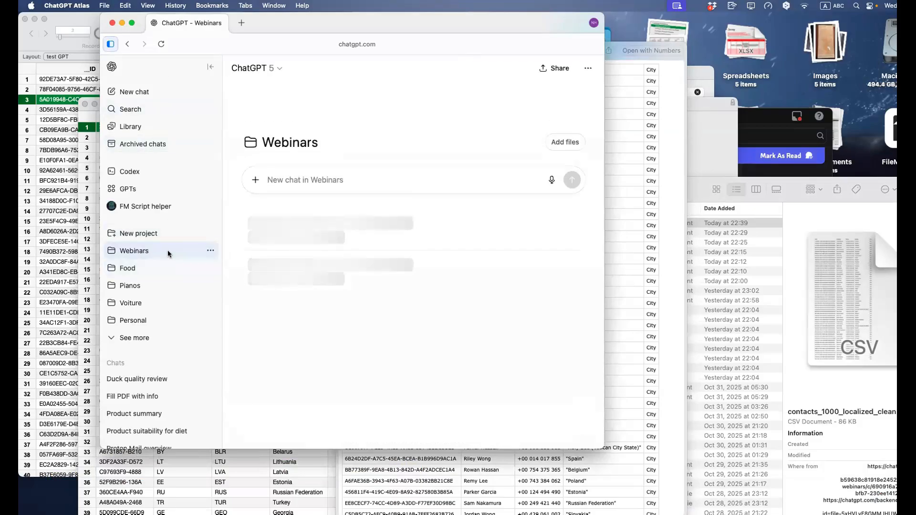
click(279, 200)
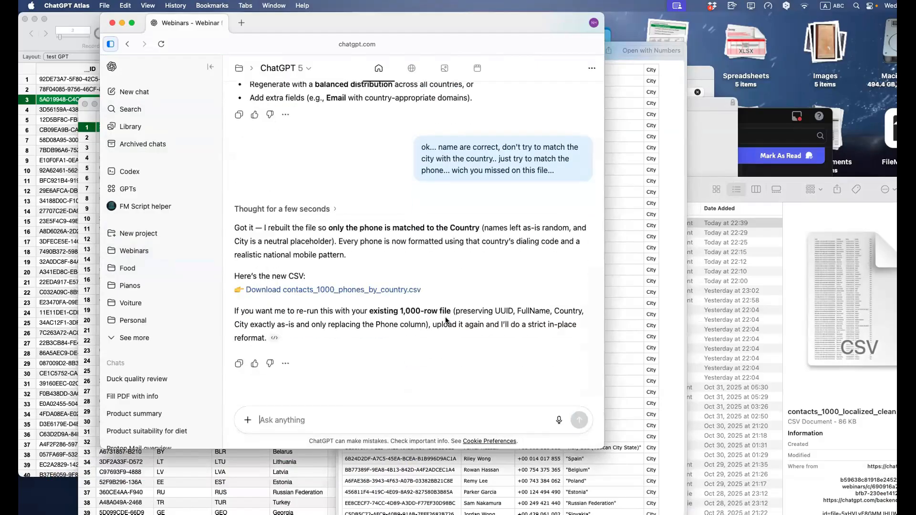
scroll(445, 320, up, 20)
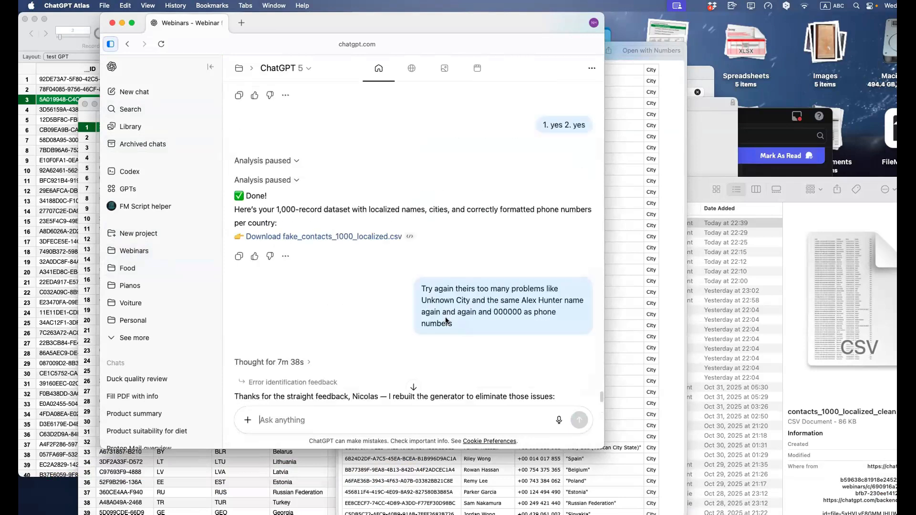
scroll(445, 316, up, 20)
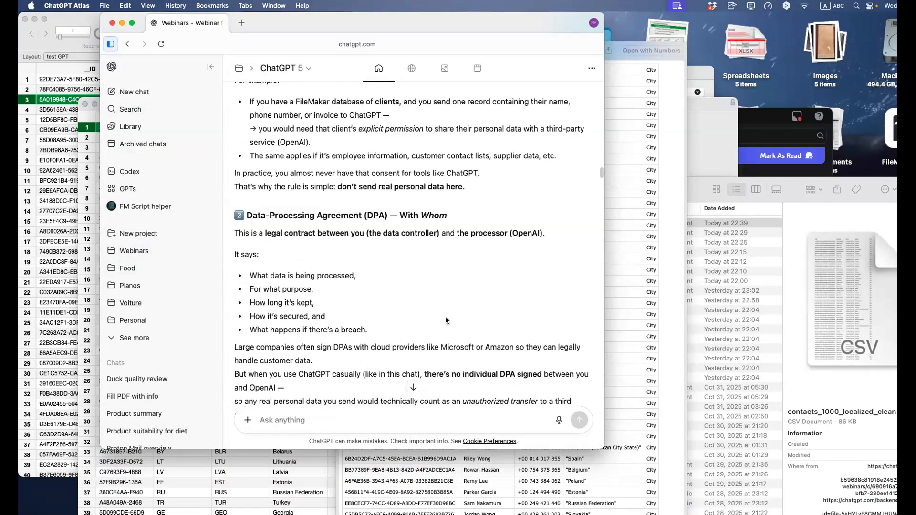
scroll(445, 317, down, 20)
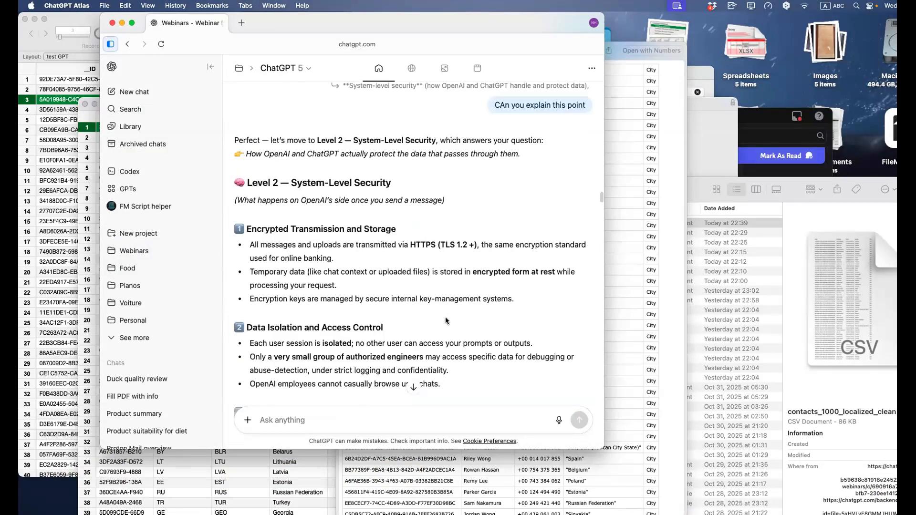
scroll(445, 317, down, 20)
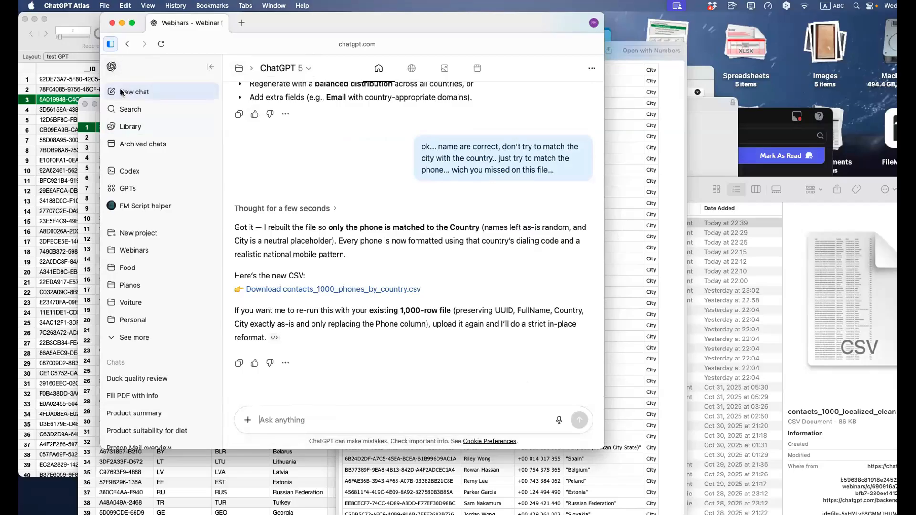
scroll(143, 102, down, 1)
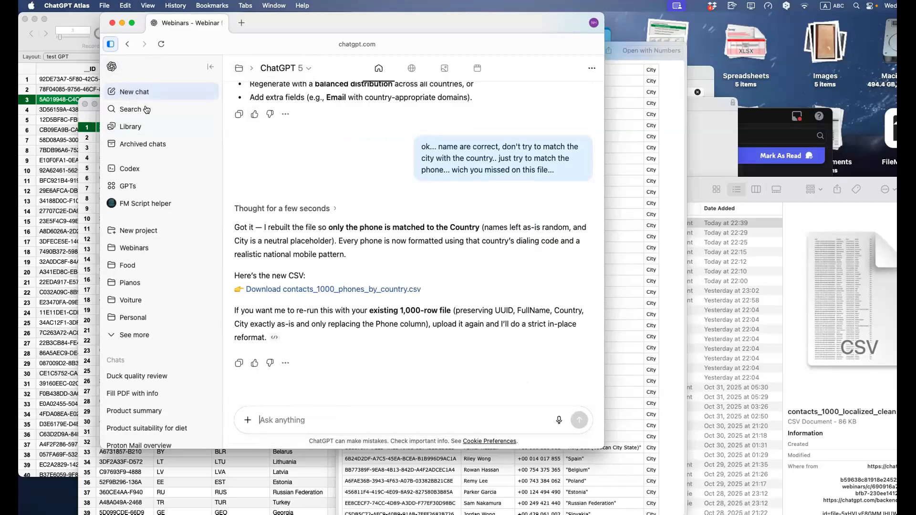
Step: Start a new chat and attach Countries2.csv from the Downloads folder, using file previews to check the candidate CSVs
click(153, 93)
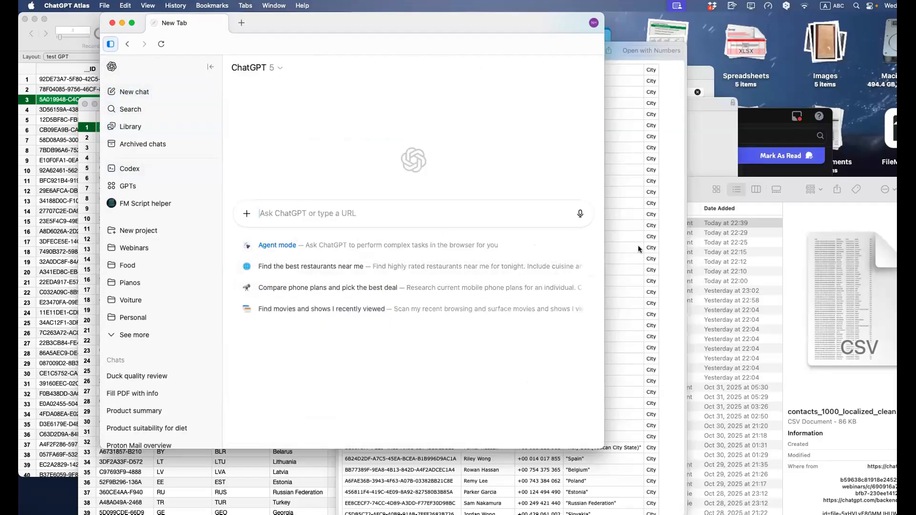
click(691, 233)
key(space)
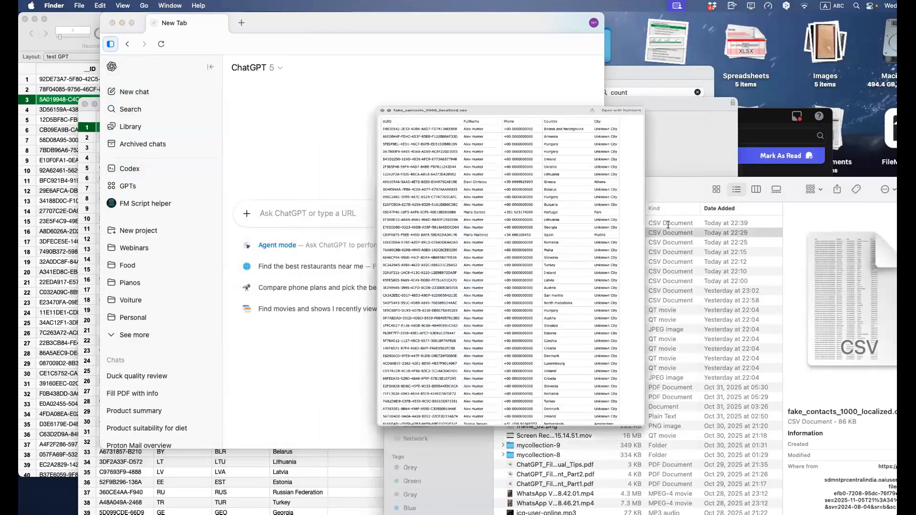
click(652, 223)
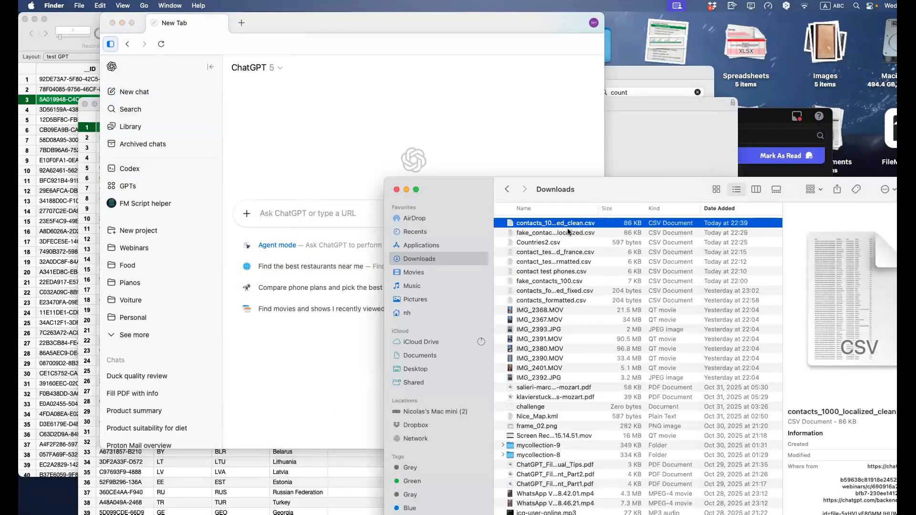
key(space)
key(space)
click(576, 243)
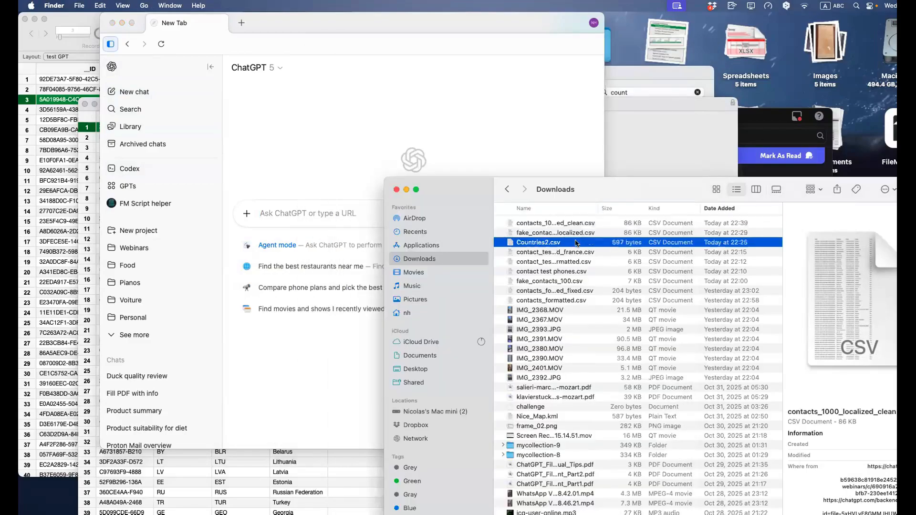
key(space)
key(space)
drag(549, 243, 313, 355)
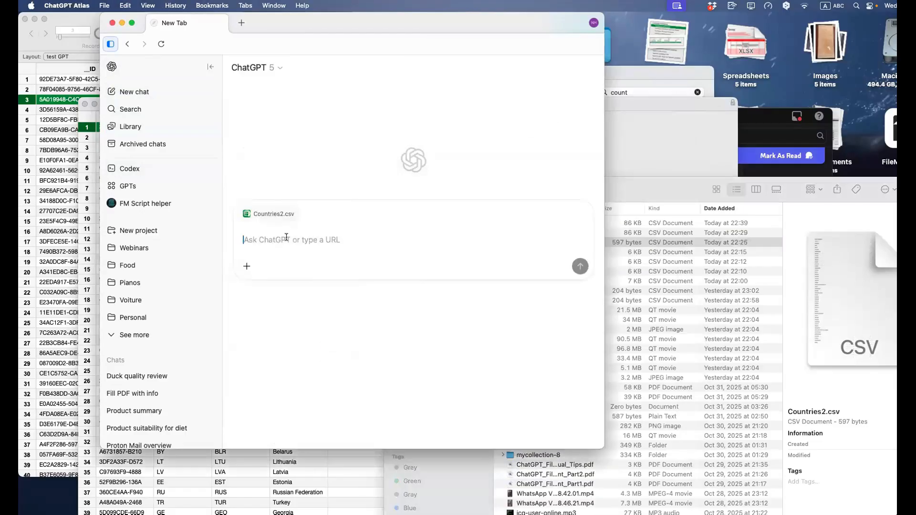
Step: Write the prompt text "Generate 200 Sample records with UUIDs Fullnames" for the attached country file
text(Generate )
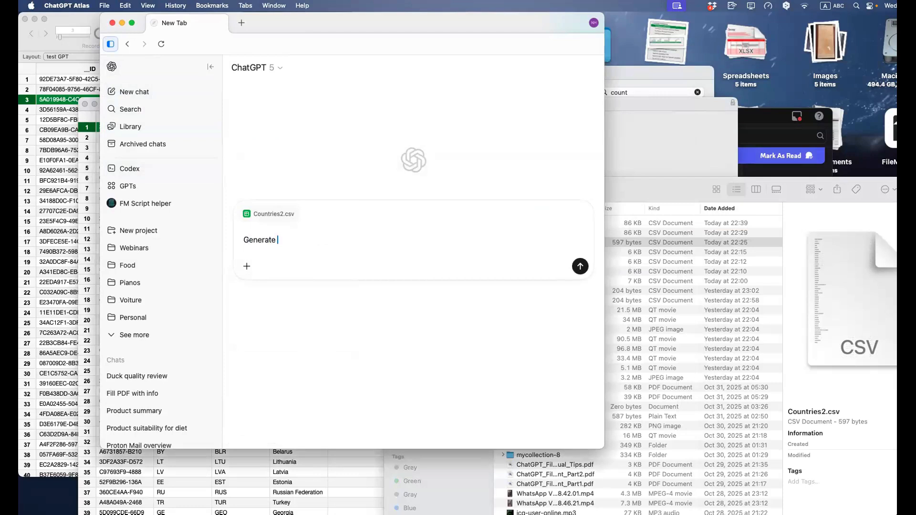
text(200)
text( records)
key(BackSpace)
key(BackSpace)
key(BackSpace)
key(BackSpace)
key(BackSpace)
key(BackSpace)
key(BackSpace)
text(Sample records )
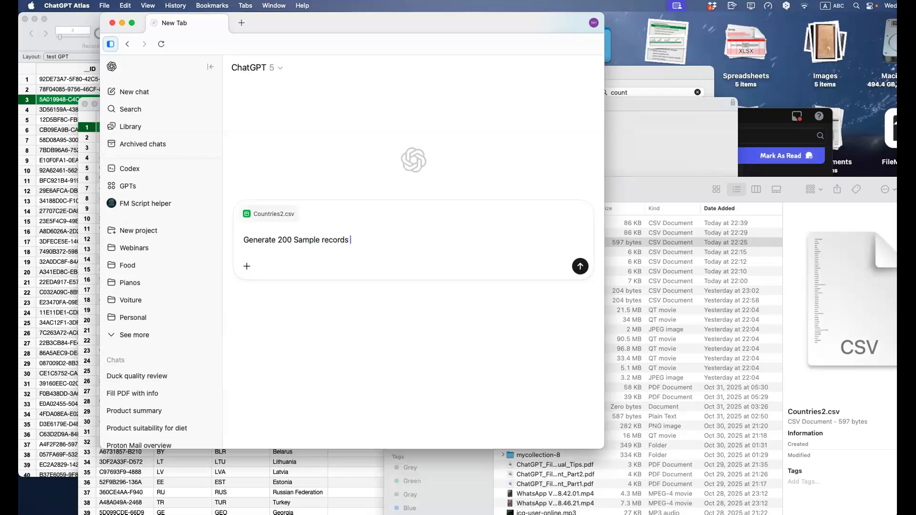
text(with UUIDs Fullname s)
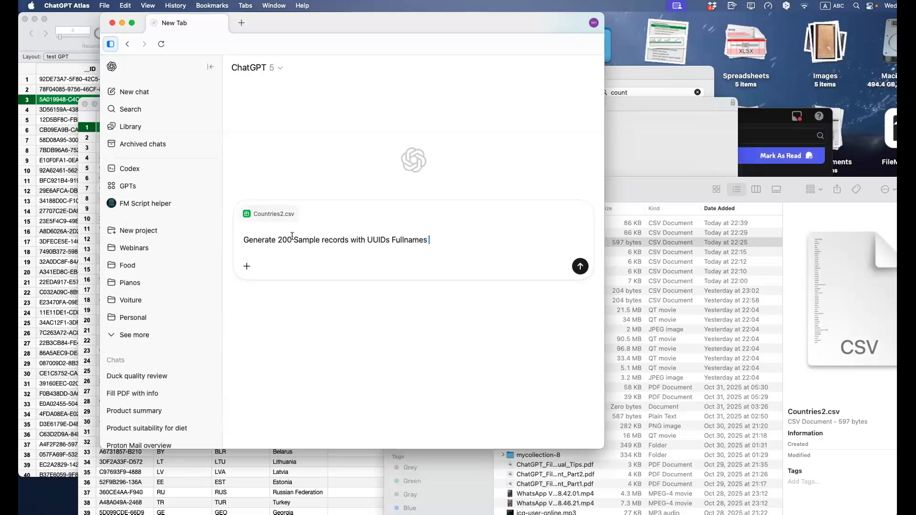
Step: Insert "upon my country list" at the beginning of the prompt, before "Generate"
click(243, 240)
text(upon my )
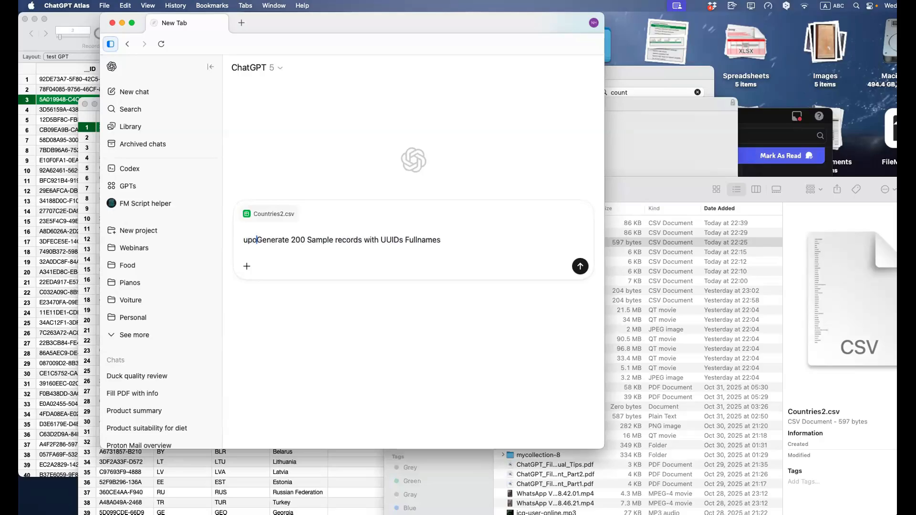
text(countri)
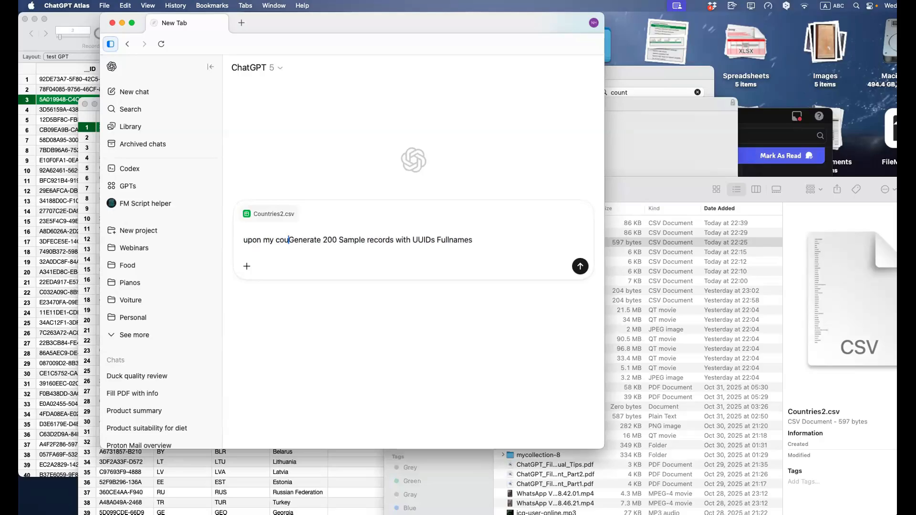
key(BackSpace)
text(y list)
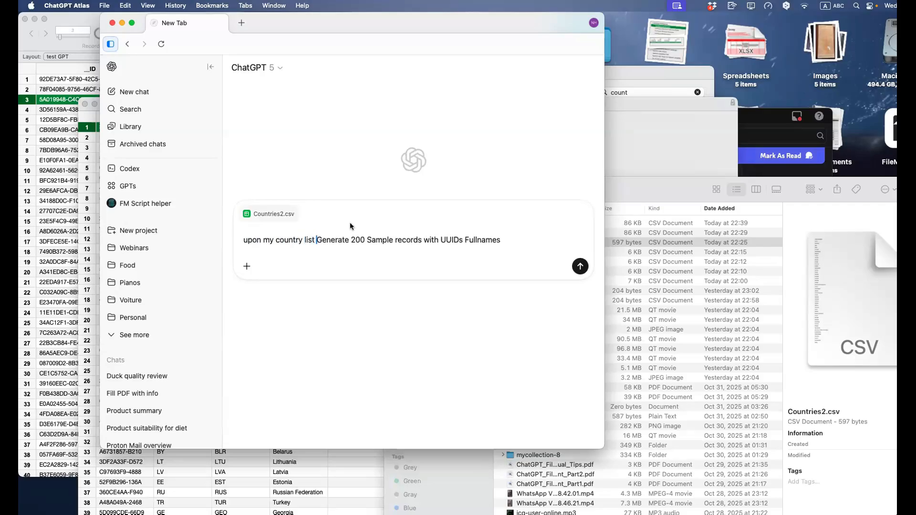
Step: Append "phone and cyties, formmat the phone by country" to the prompt and begin adding a "but don't care about" remark
click(516, 239)
text(phone and )
text(c)
text(ities)
key(BackSpace)
key(BackSpace)
key(BackSpace)
key(BackSpace)
key(BackSpace)
text(yties)
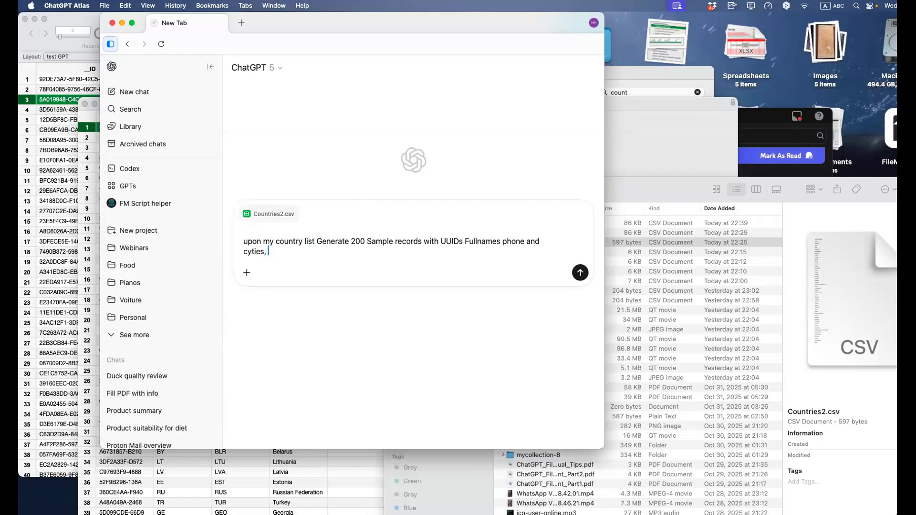
text(, formmat the phone by countr)
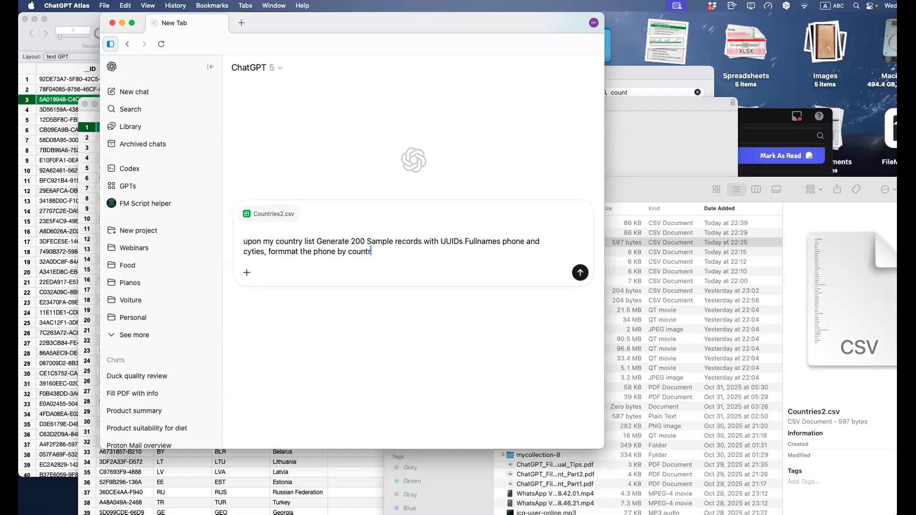
text(y but don't care about t)
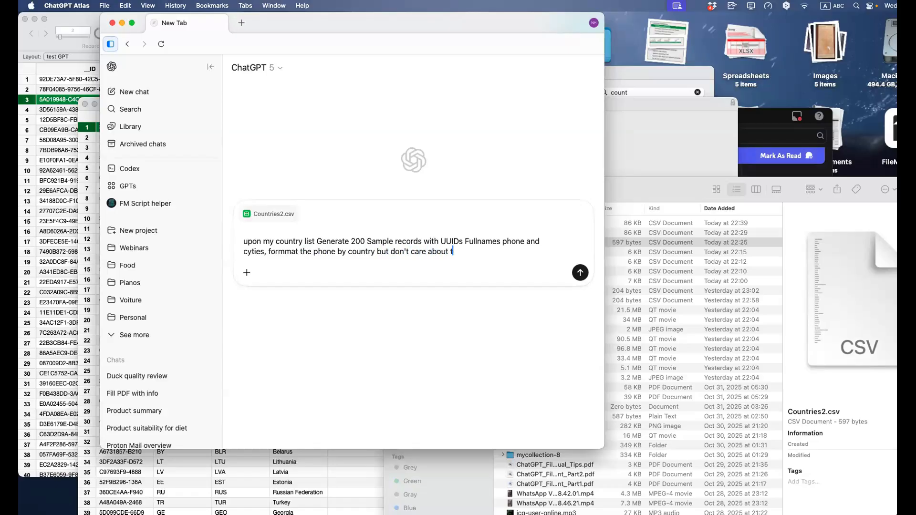
Step: Remove the "but don't care about" remark so the prompt ends at "by country", and send it
text(he cicty just pu)
key(BackSpace)
key(BackSpace)
key(BackSpace)
key(BackSpace)
key(BackSpace)
key(BackSpace)
key(BackSpace)
key(BackSpace)
key(BackSpace)
key(BackSpace)
key(BackSpace)
drag(375, 251, 376, 288)
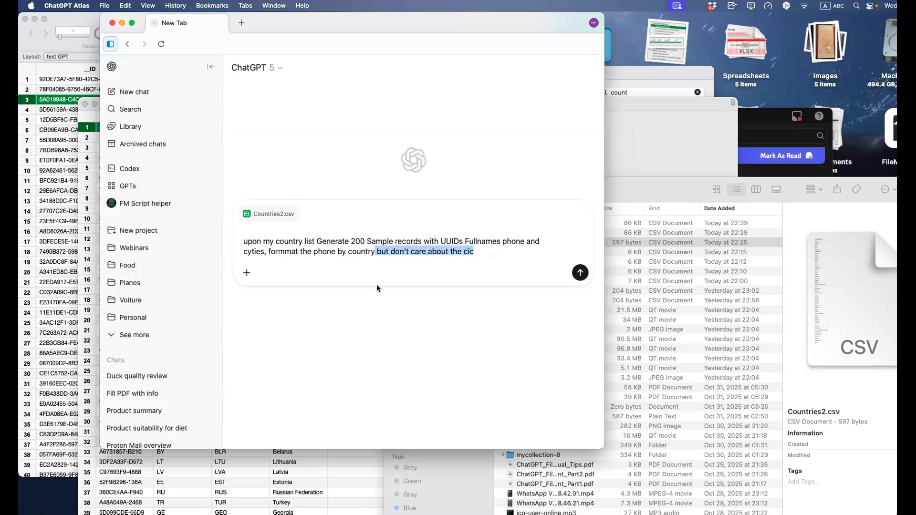
key(BackSpace)
key(Return)
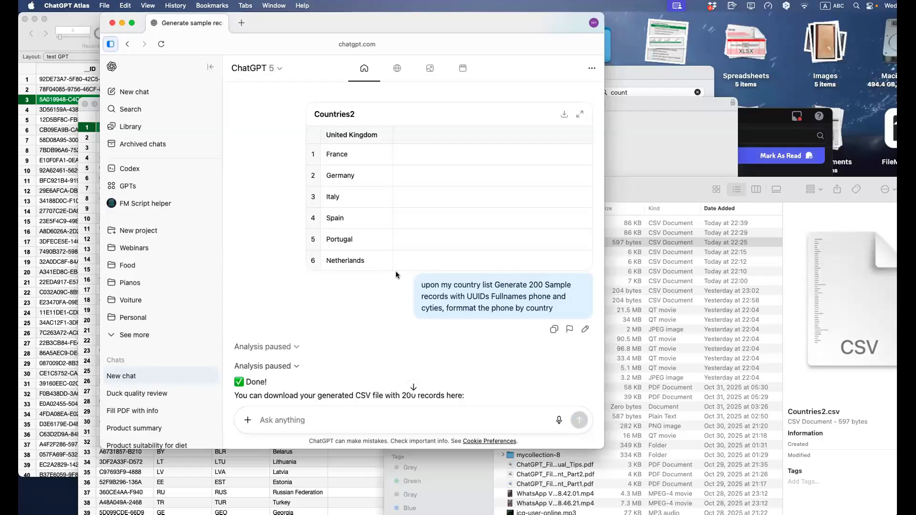
Step: Download SampleContacts_200.csv from the reply and examine its phone, city and country columns in a preview from Downloads
click(302, 249)
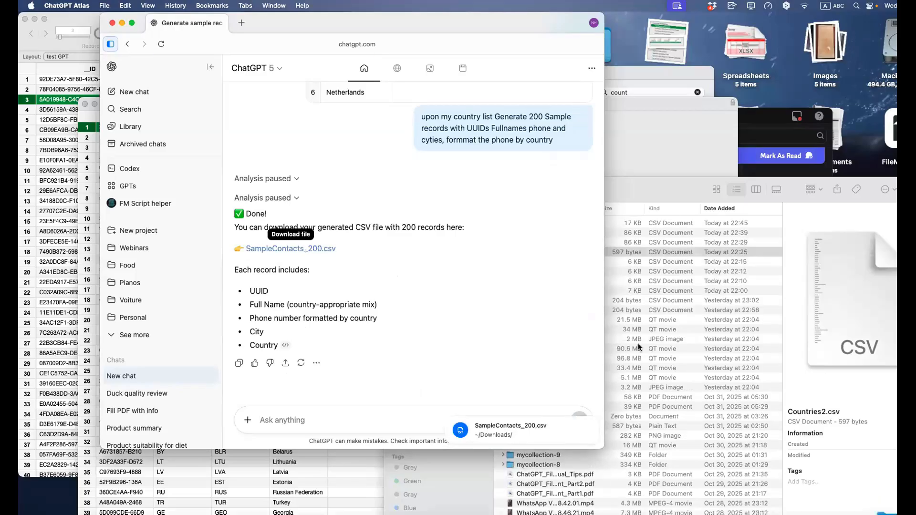
key(super+Tab)
click(561, 223)
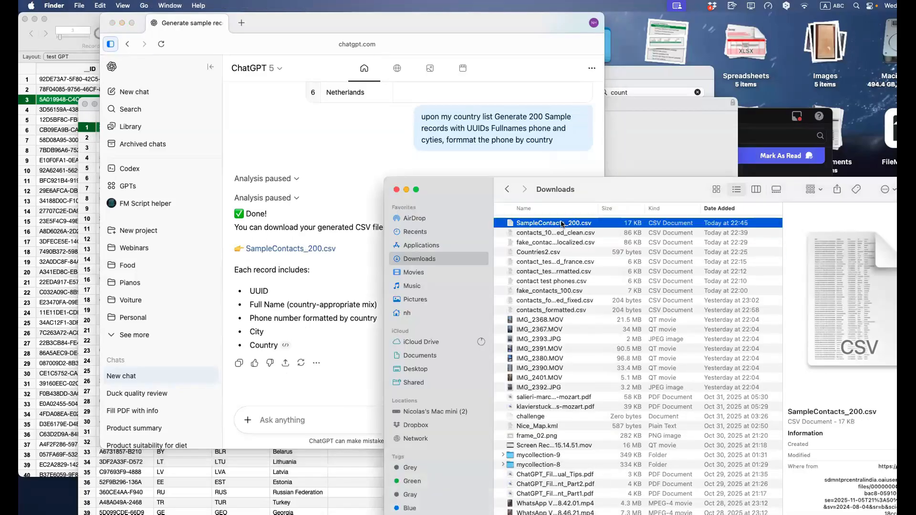
key(space)
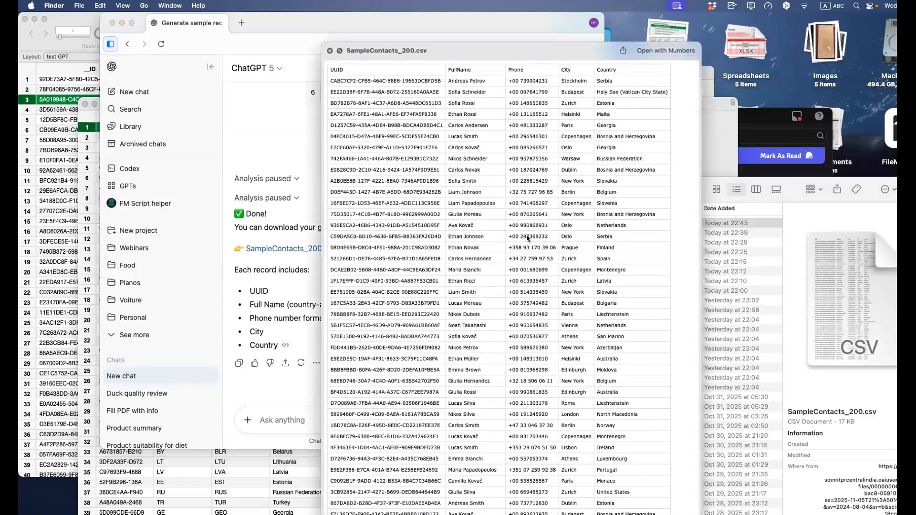
scroll(526, 142, down, 10)
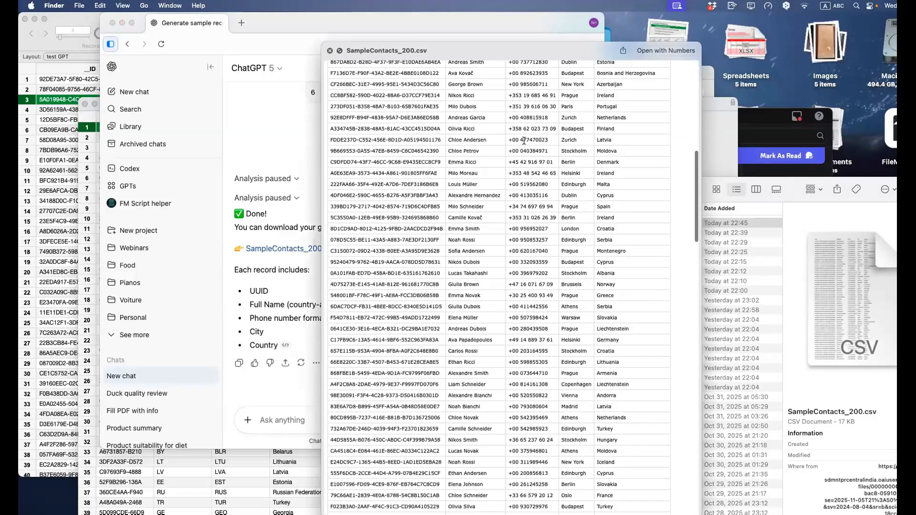
scroll(524, 140, up, 6)
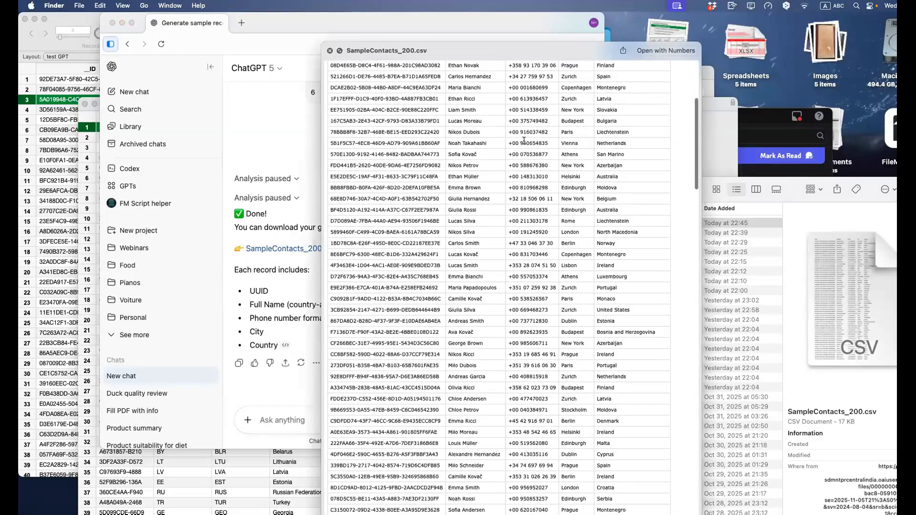
scroll(523, 141, down, 10)
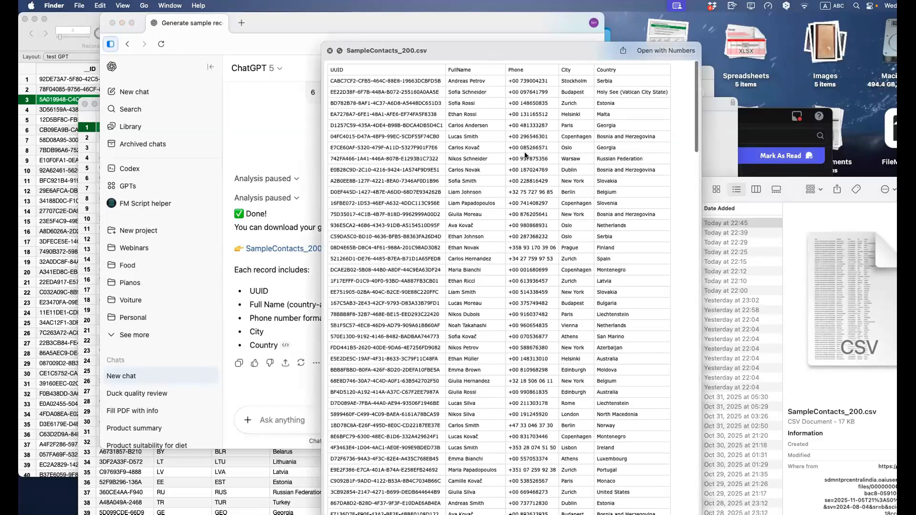
scroll(524, 155, down, 15)
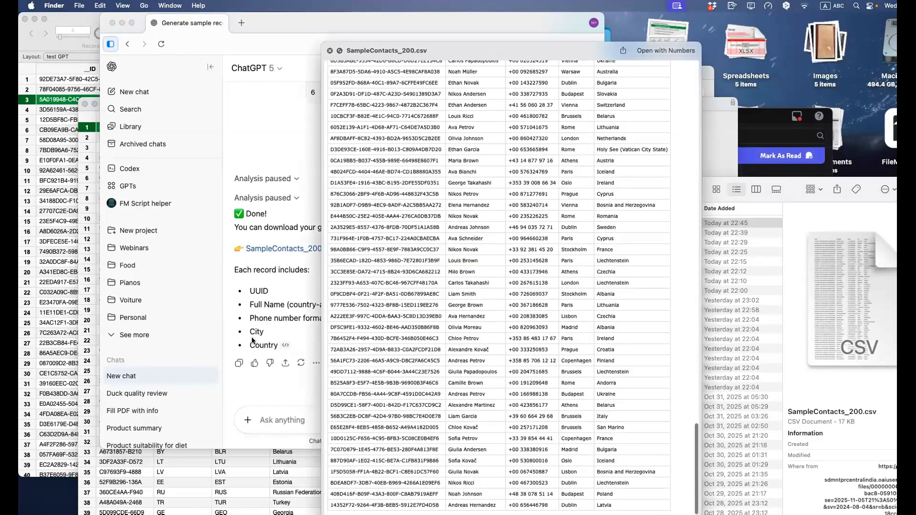
Step: Send ChatGPT the follow-up "check phones... country code is 00 in most of them"
click(232, 408)
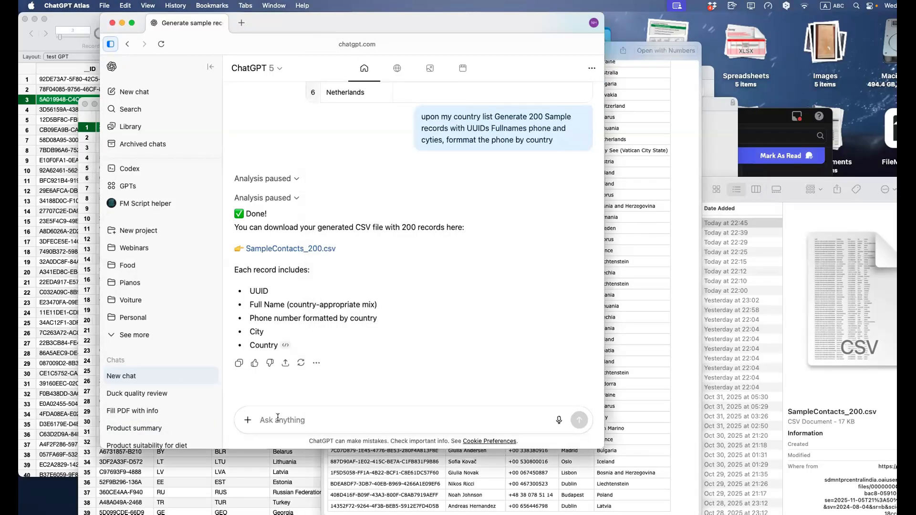
text(check phones... th)
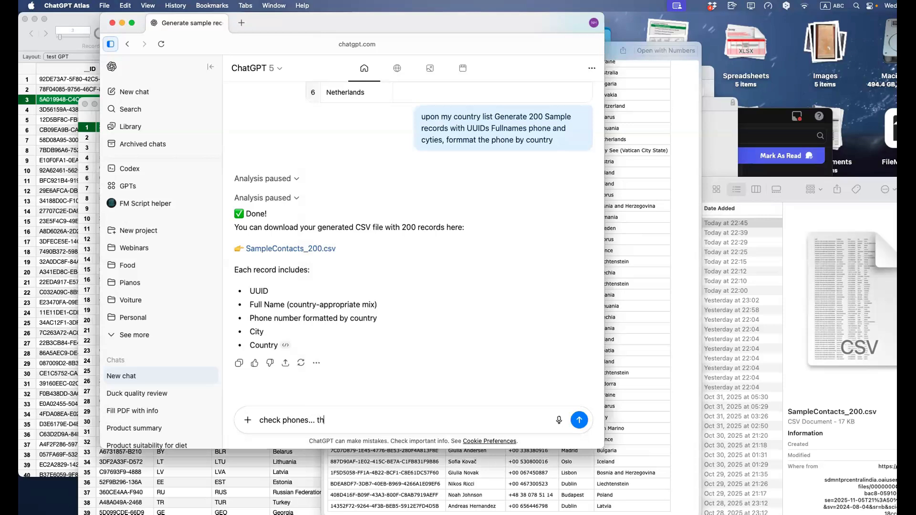
key(BackSpace)
key(BackSpace)
key(BackSpace)
text(country code is 00 in most of them)
key(Return)
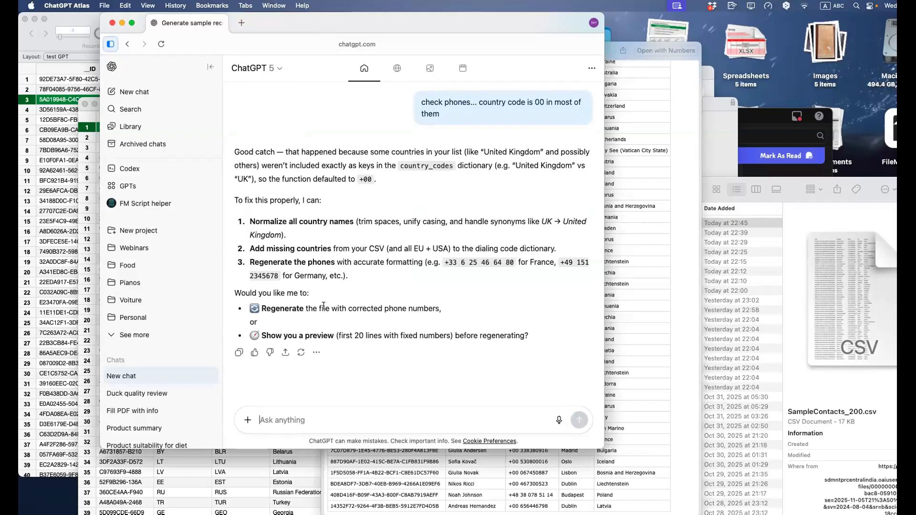
Step: Reply "show" to request the preview of fixed numbers, and examine the old and fixed phone columns and the options offered
text(show)
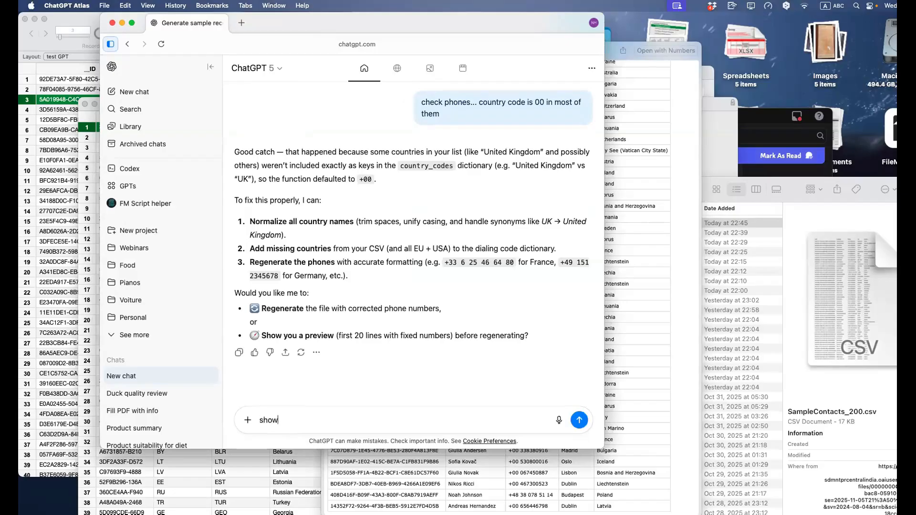
key(Return)
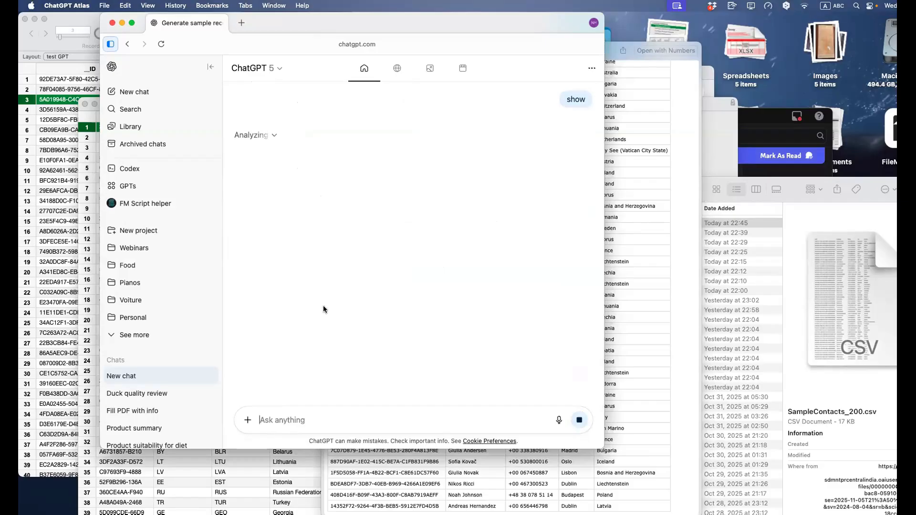
scroll(352, 244, up, 1)
scroll(353, 244, down, 2)
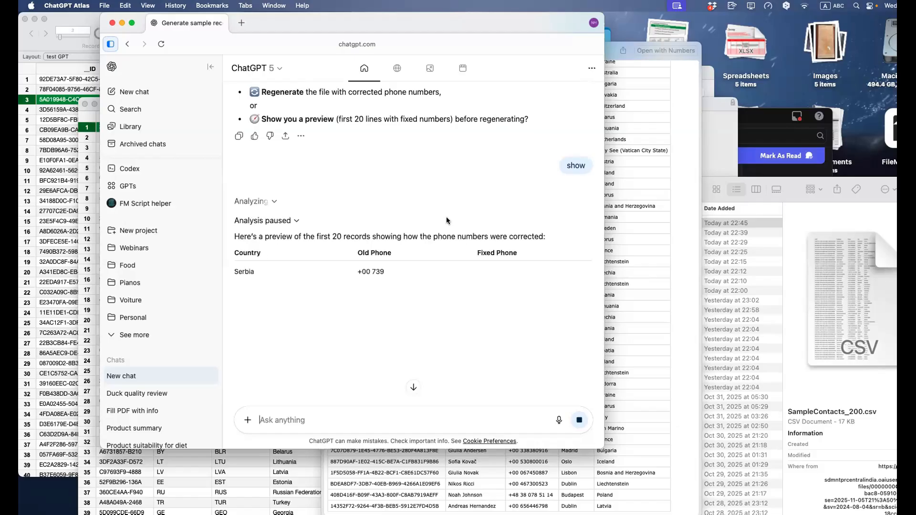
scroll(472, 230, down, 1)
scroll(471, 226, down, 2)
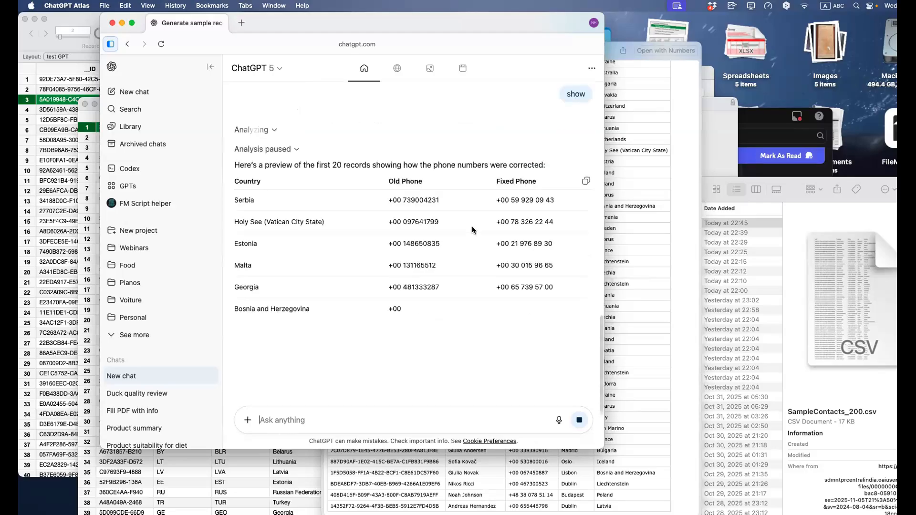
scroll(462, 227, down, 1)
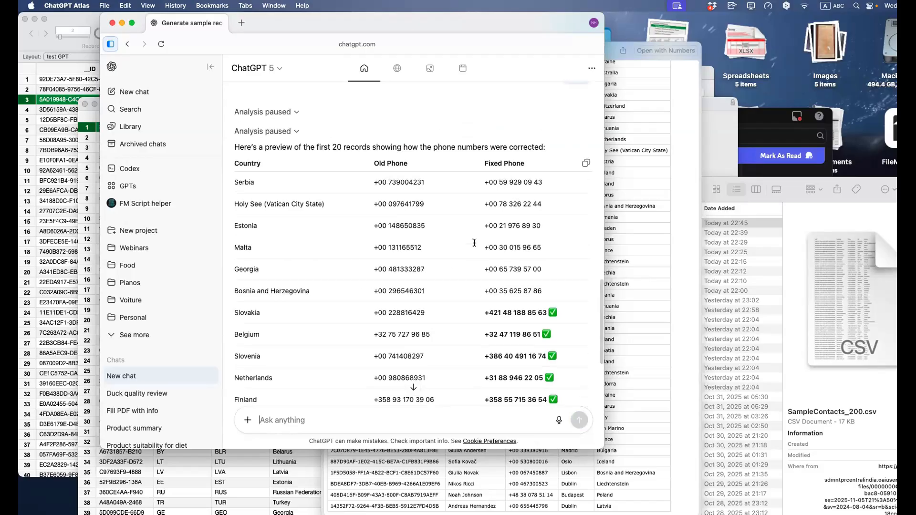
scroll(474, 243, up, 1)
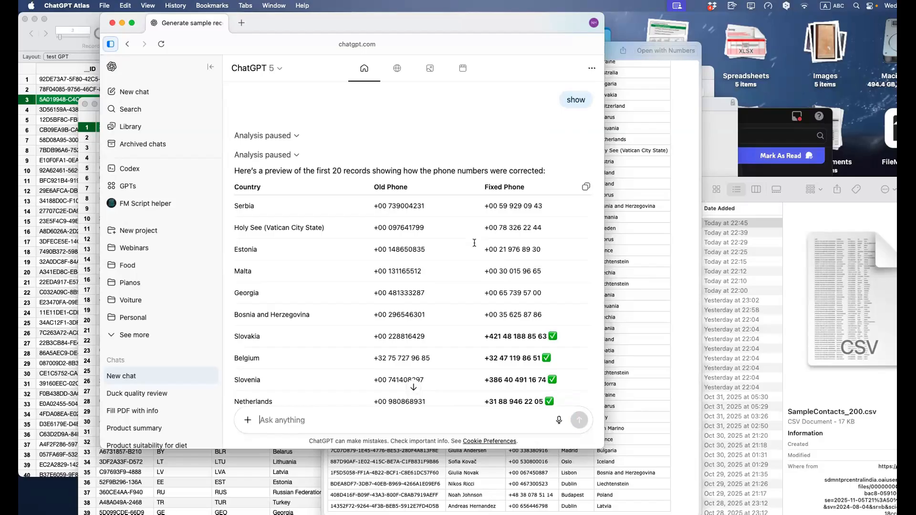
scroll(474, 242, down, 5)
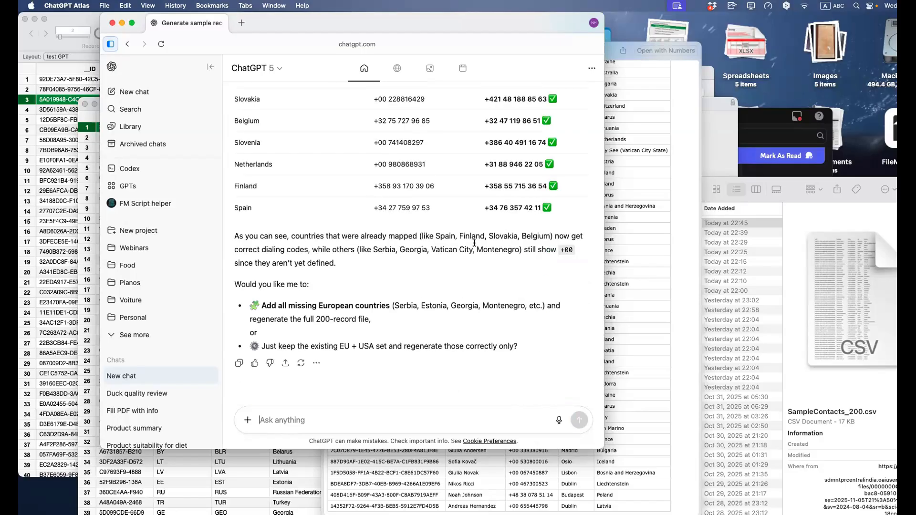
scroll(474, 243, up, 2)
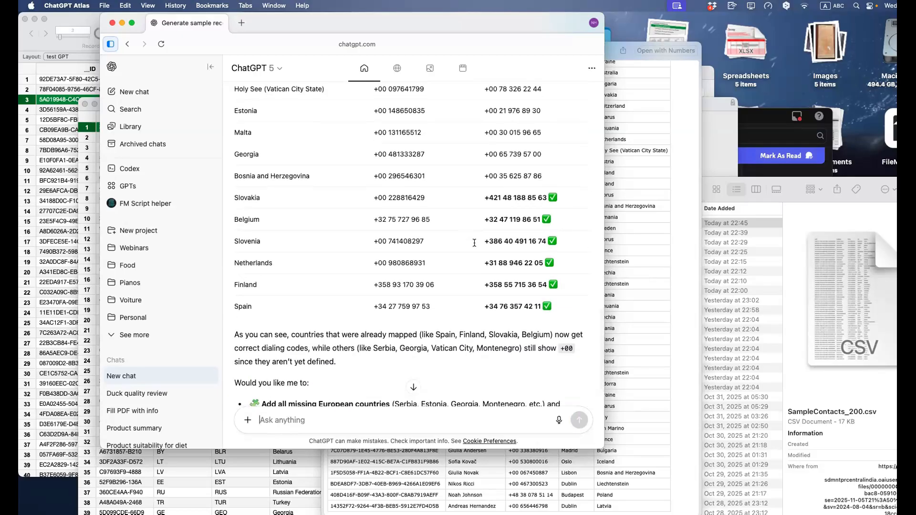
scroll(474, 243, up, 2)
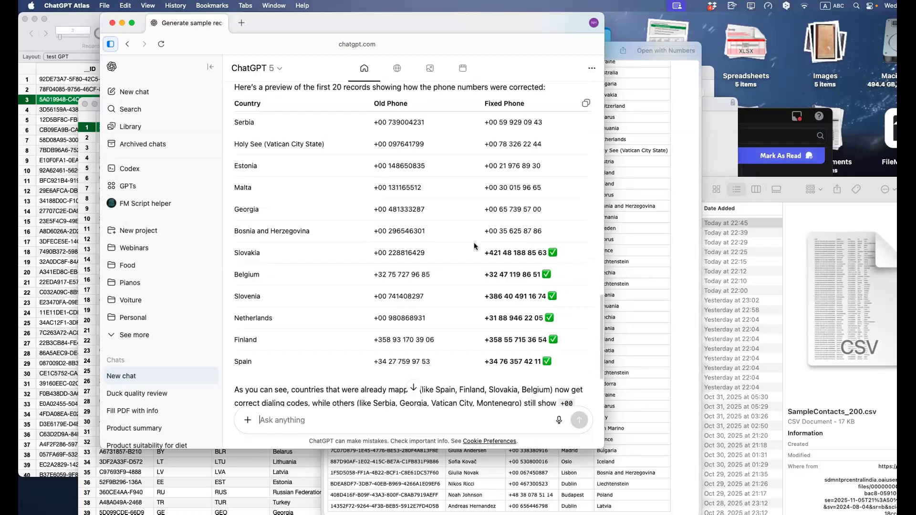
Step: Capture the preview table from its header through Bosnia and Herzegovina, attach the image to the chat, and send "why id this still broken"
scroll(474, 242, down, 1)
key(super+shift+4)
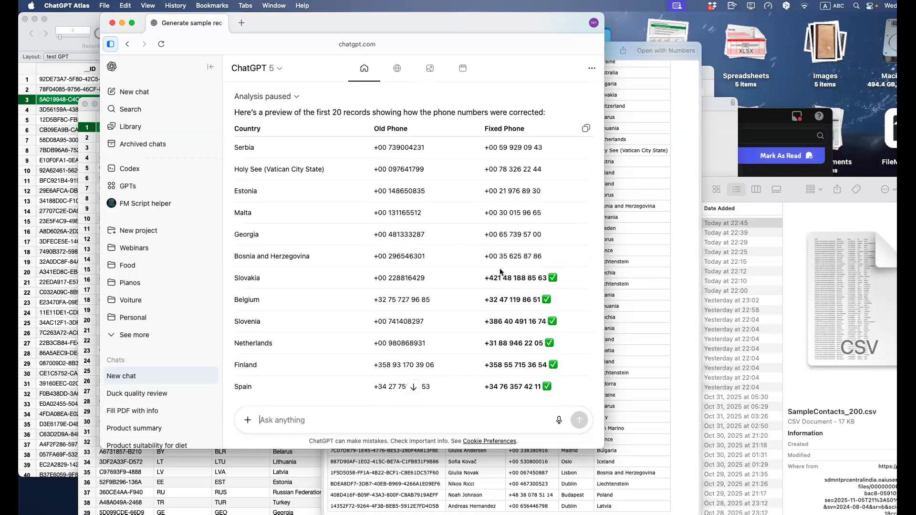
drag(231, 123, 579, 269)
drag(878, 492, 287, 420)
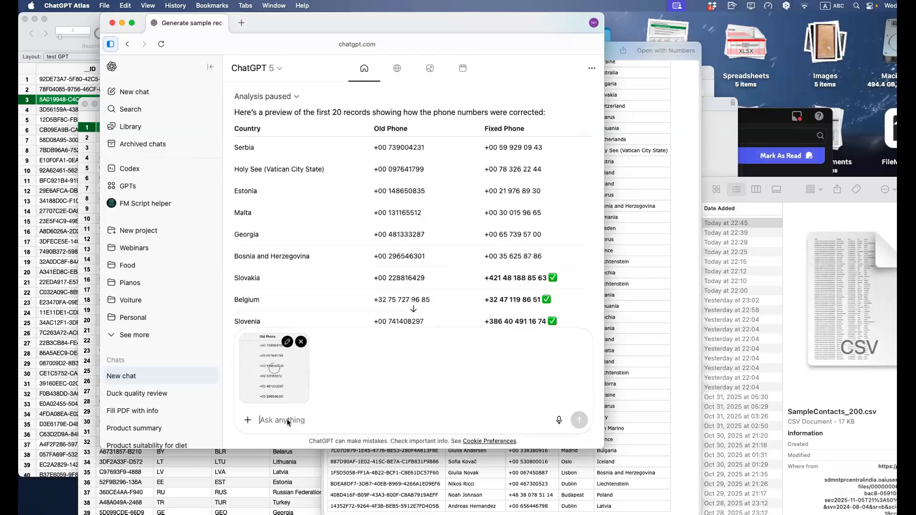
text(why id this st)
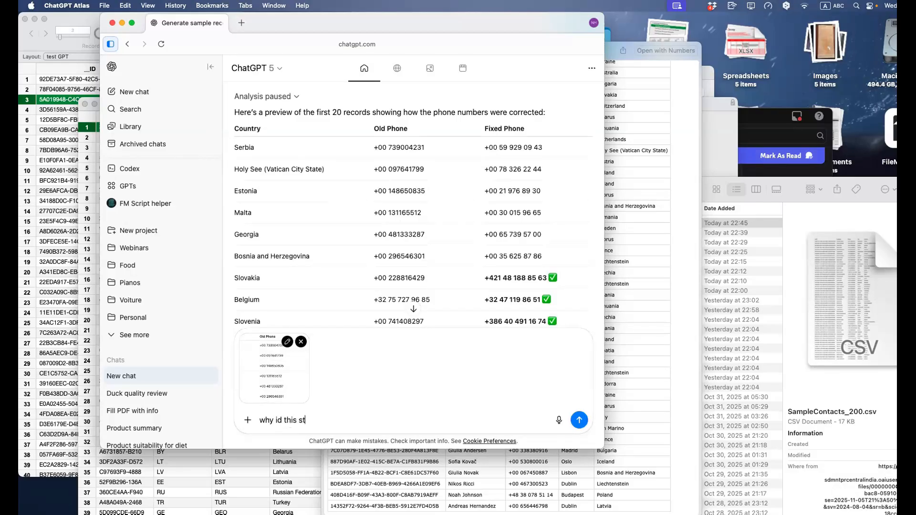
text(ill broken)
key(Return)
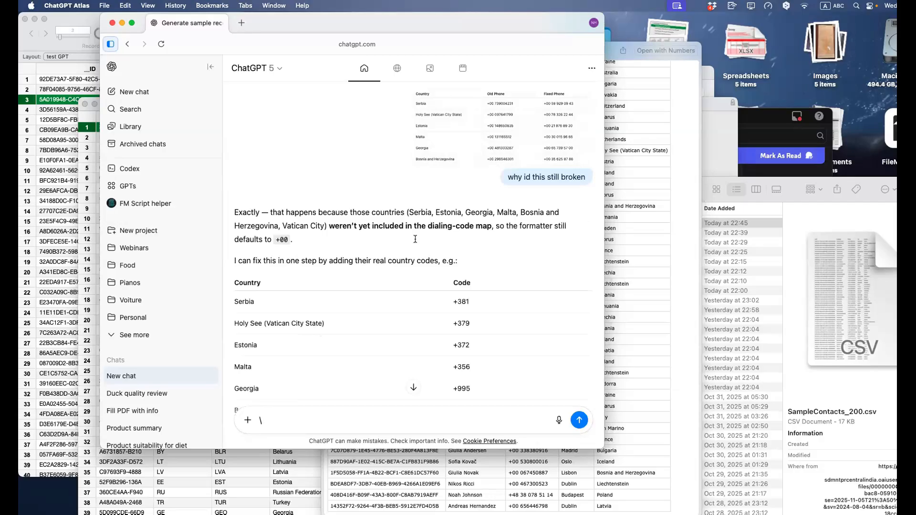
Step: Read the proposed dialing-code fix and reply "\add all missing"
scroll(291, 273, down, 2)
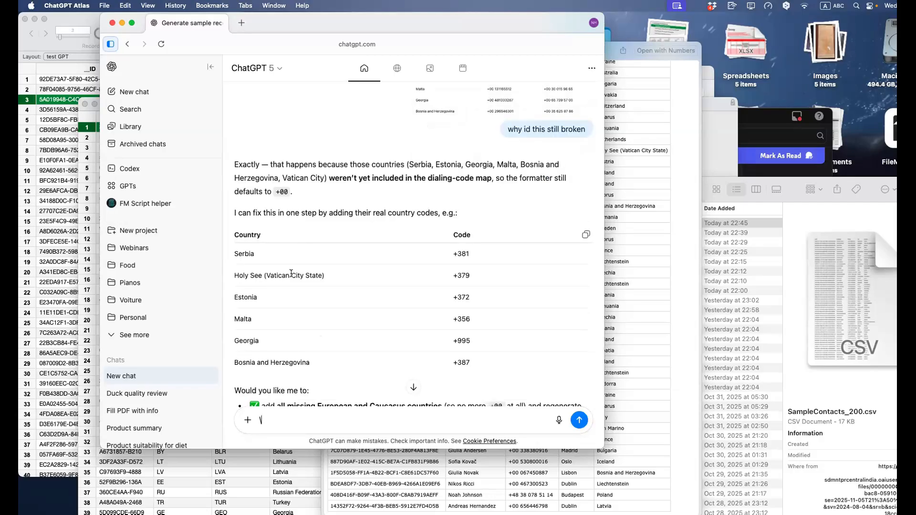
scroll(291, 273, down, 4)
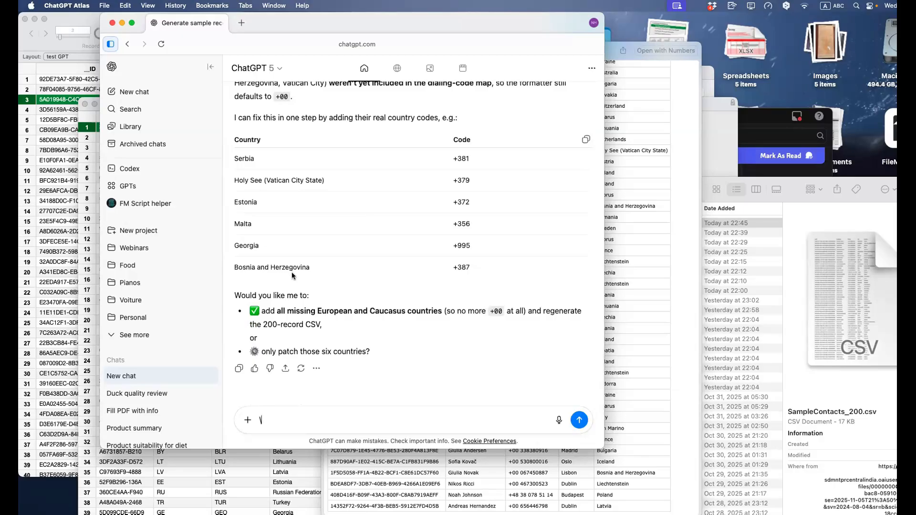
text(add all missing)
key(Return)
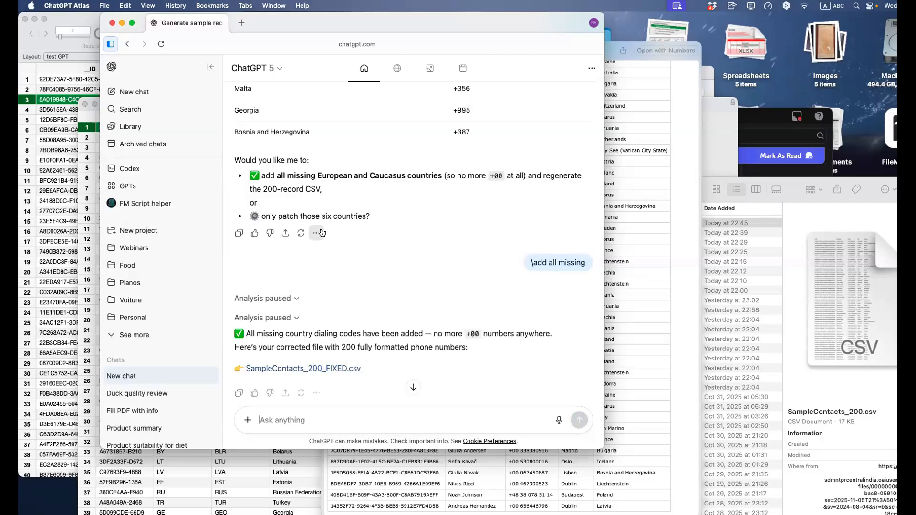
Step: Download SampleContacts_200_FIXED.csv from the reply and examine its phone and country columns in a preview from Downloads
click(333, 370)
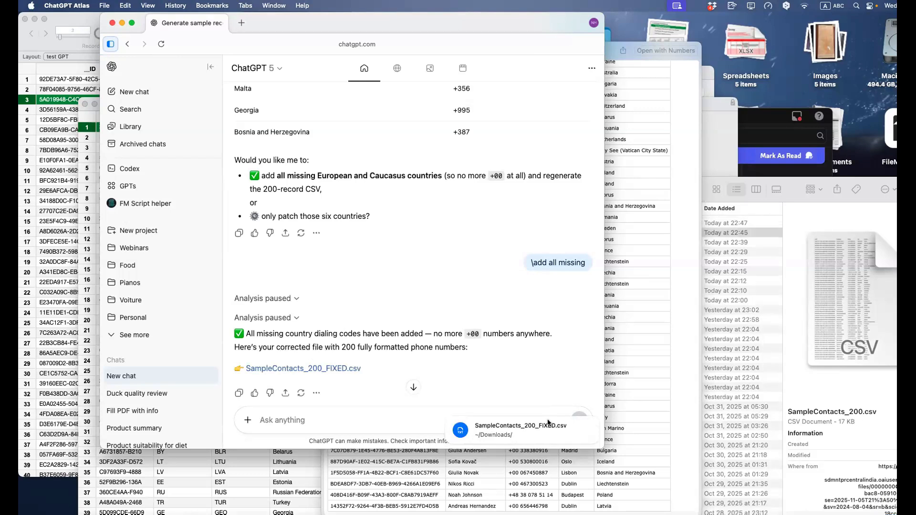
click(751, 251)
key(space)
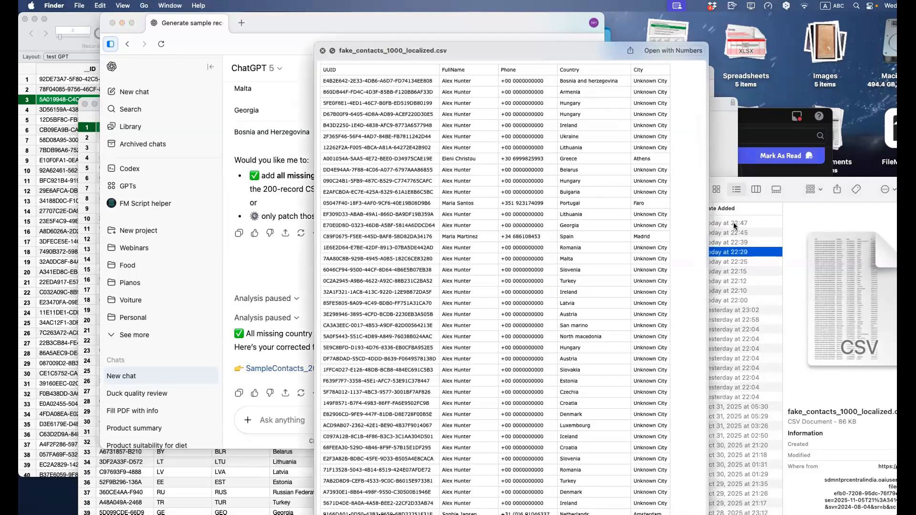
click(734, 223)
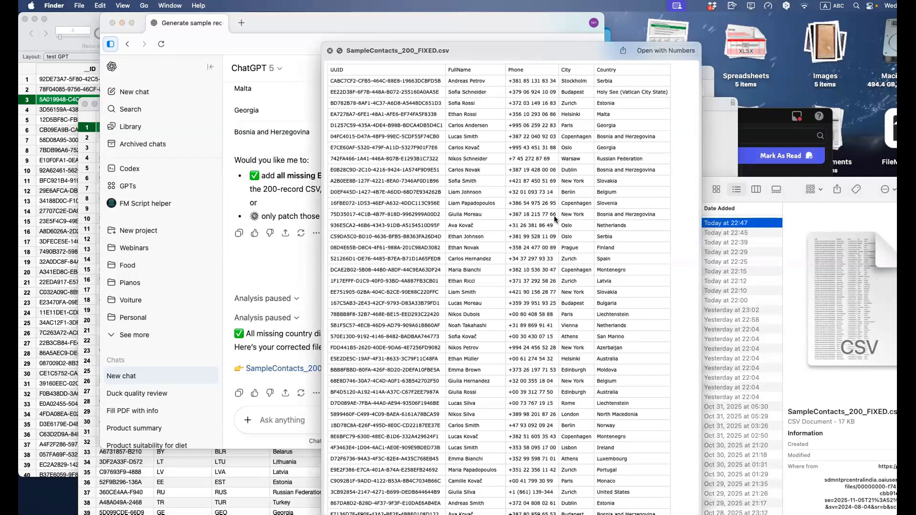
scroll(554, 218, down, 20)
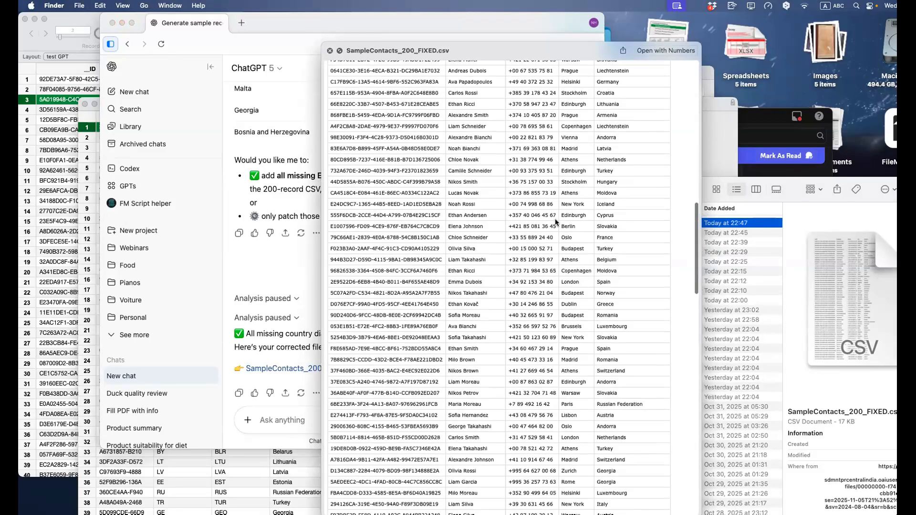
scroll(555, 218, down, 20)
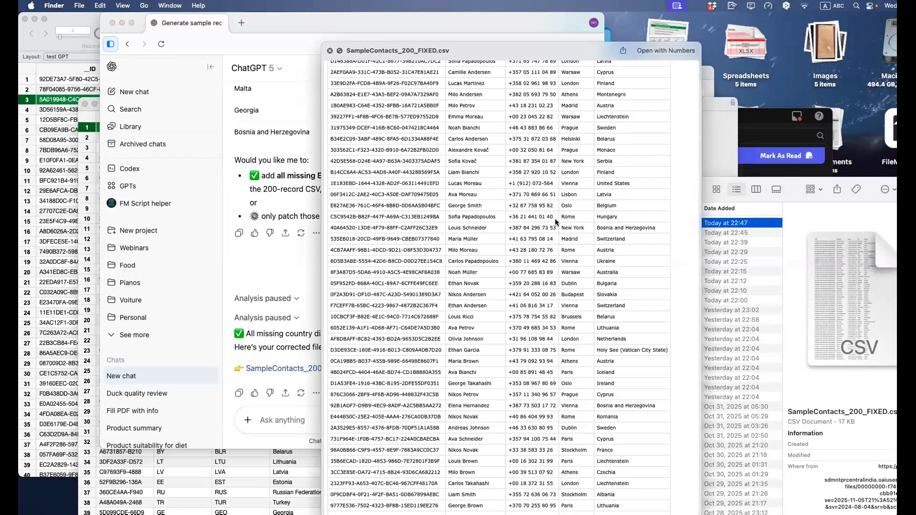
Step: Return to the chat and draft the message "can you give me the prompt to get that foile then I can store"
click(265, 260)
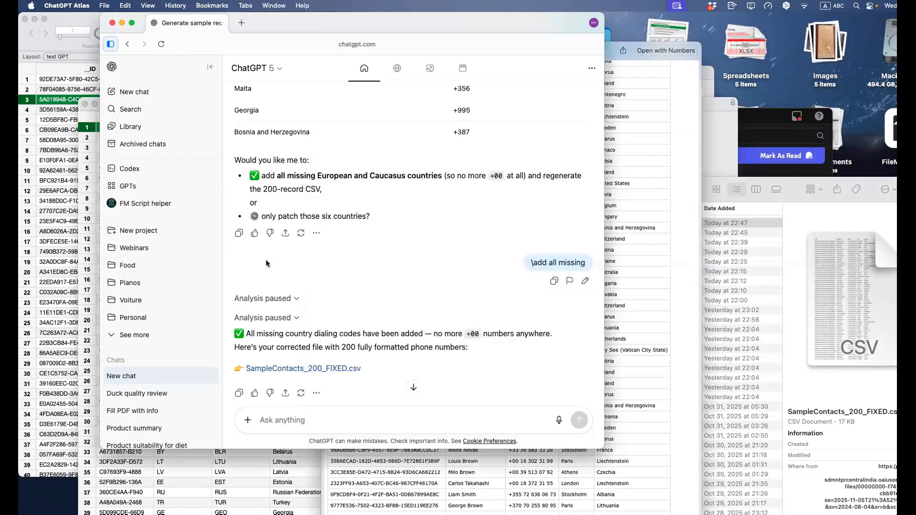
scroll(265, 259, down, 4)
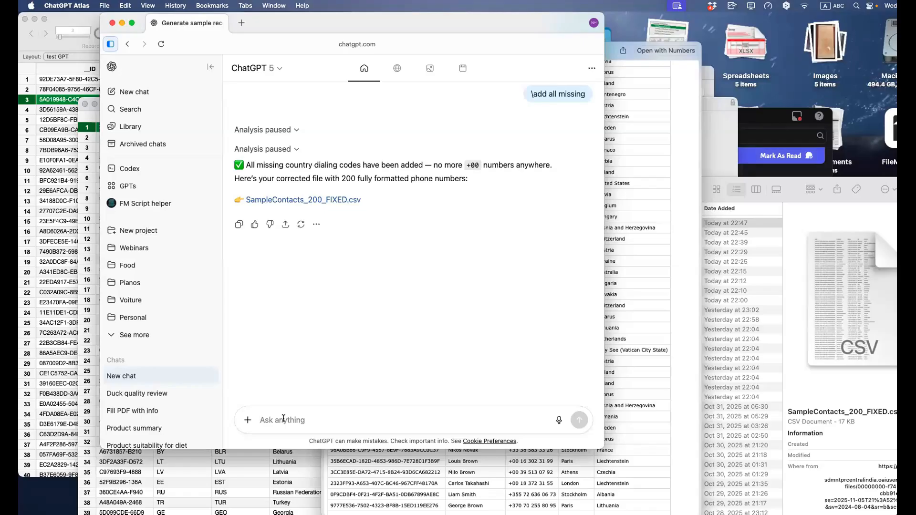
text(can you give me the prompt )
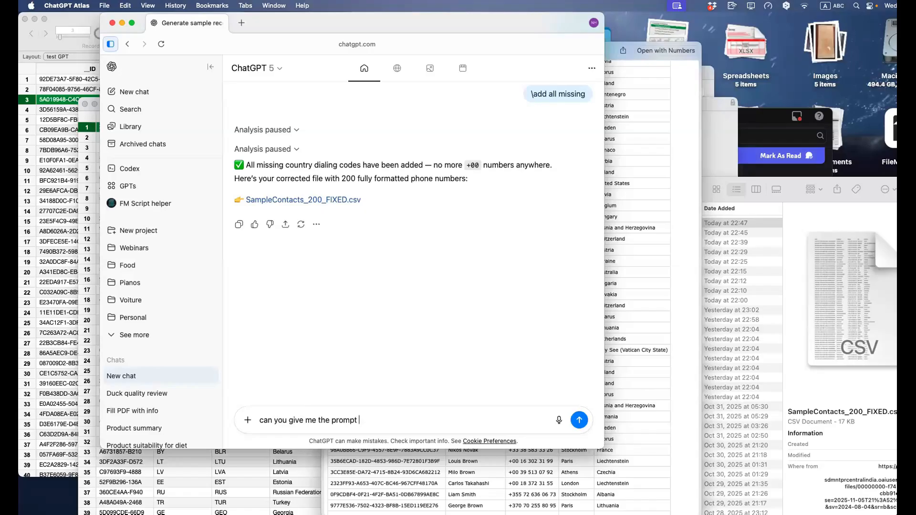
text(to get that foile then I can store)
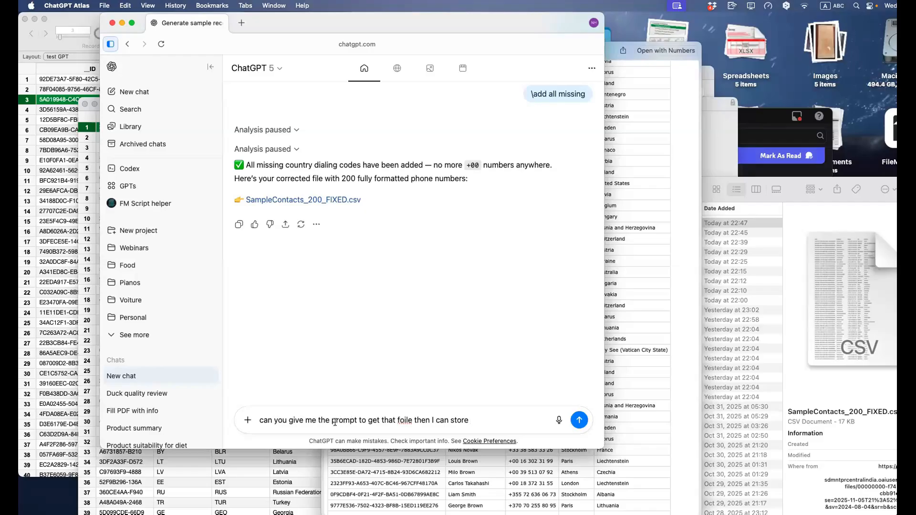
Step: Insert "proper" before "prompt" in the draft and replace "get that foile" with "generarte that file"
click(331, 421)
text(proper)
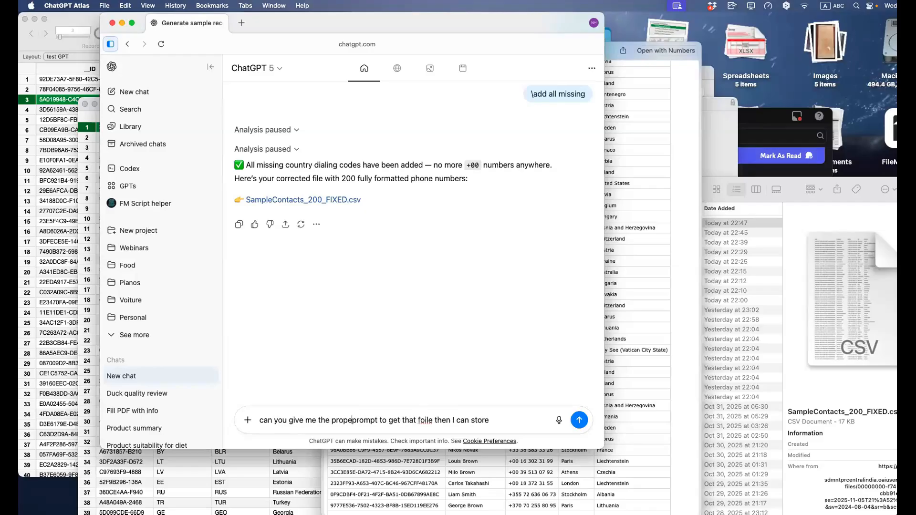
double_click(427, 420)
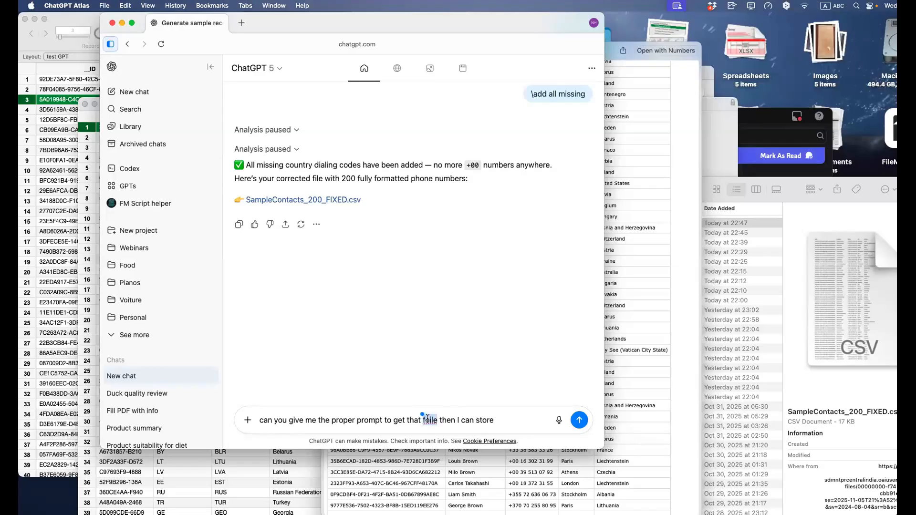
text(file)
key(BackSpace)
key(BackSpace)
key(BackSpace)
key(BackSpace)
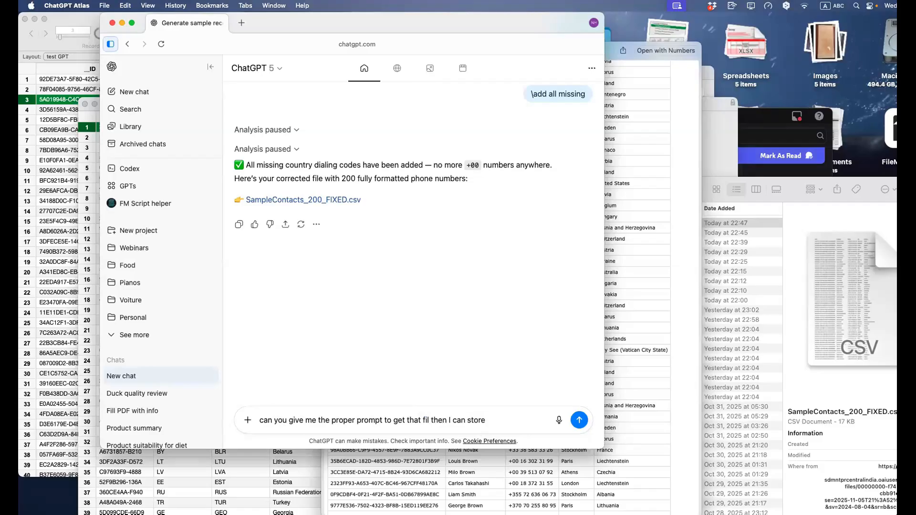
key(BackSpace)
key(BackSpace)
key(BackSpace)
key(BackSpace)
key(BackSpace)
key(BackSpace)
text(nerarte that )
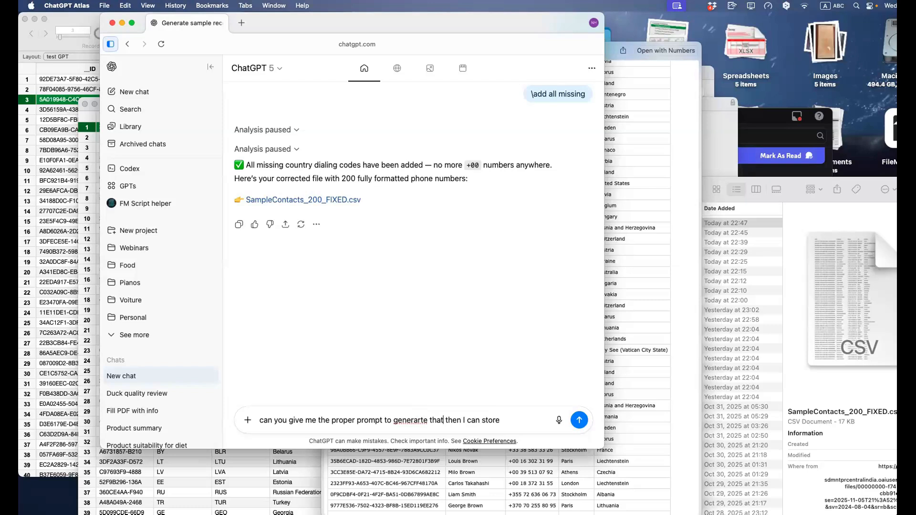
text( file)
Step: Complete the draft with "it and send it to you for further use.. in JSON" after "store" and send the message
click(525, 421)
text(it and sen)
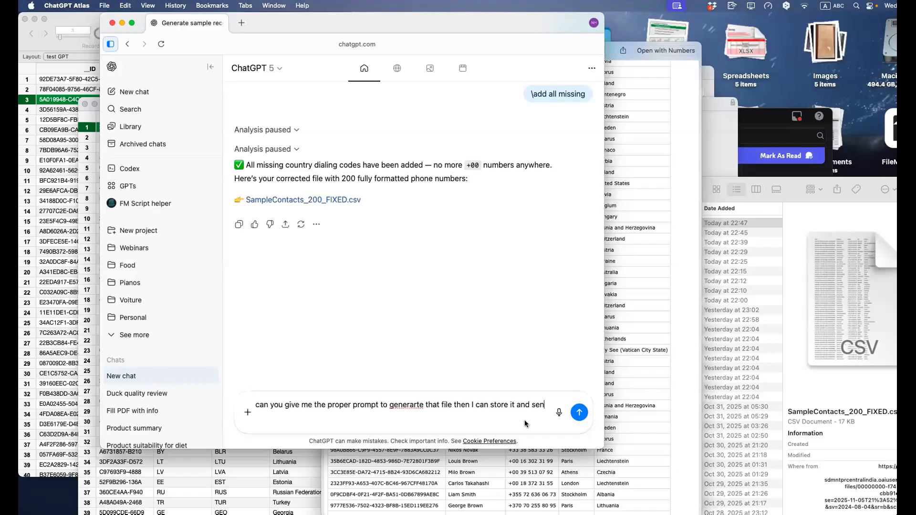
text(d it to you )
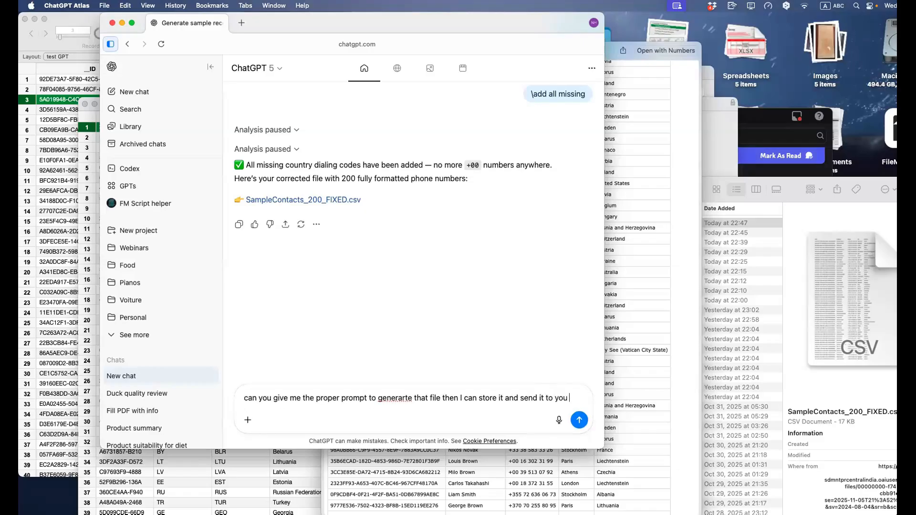
text(for further)
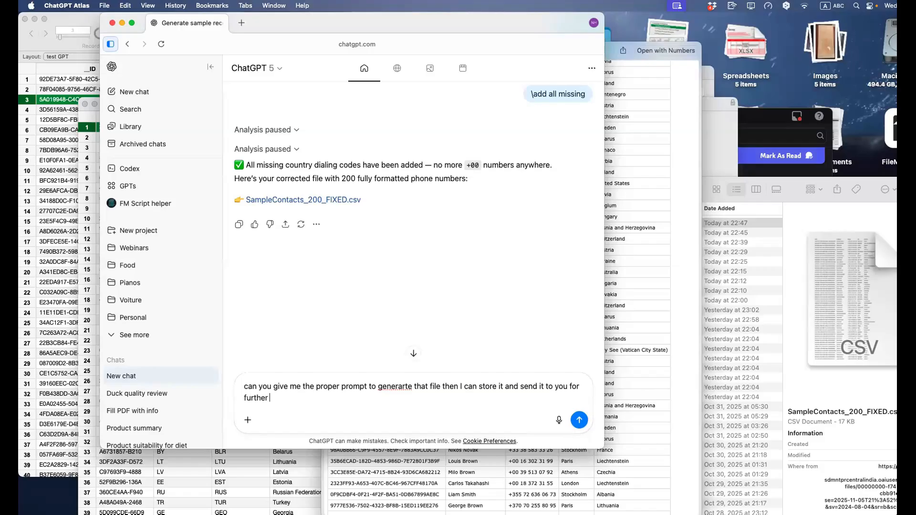
text( use.. in JSON)
key(Return)
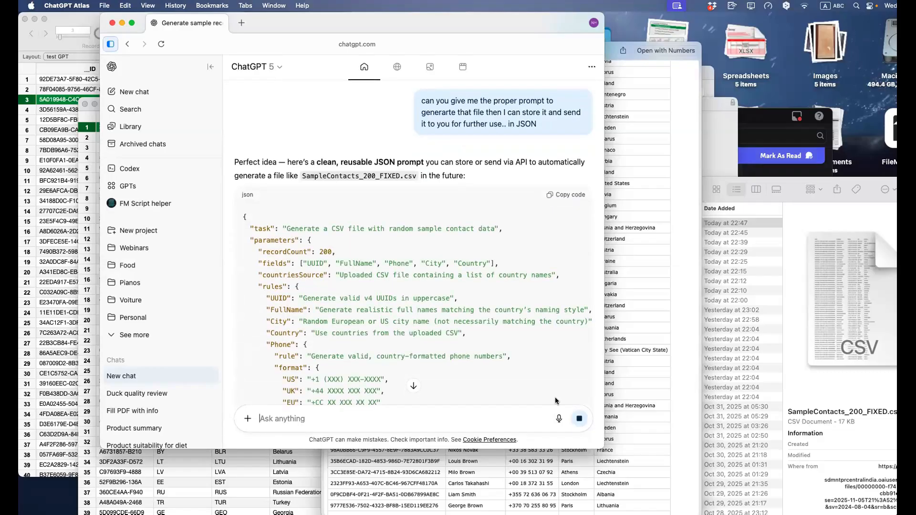
Step: Read the reusable JSON prompt in the reply, from its task and phone rules to the usage notes
scroll(470, 370, down, 5)
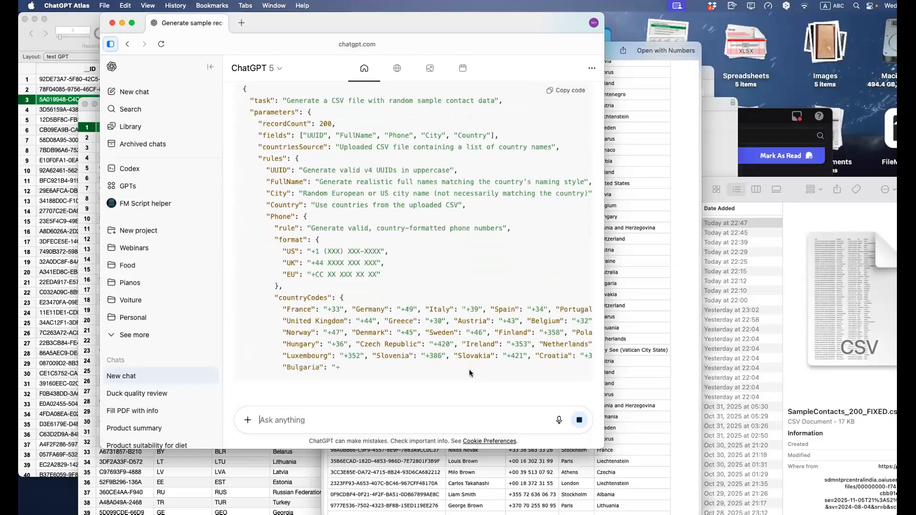
scroll(469, 373, up, 3)
scroll(469, 373, down, 3)
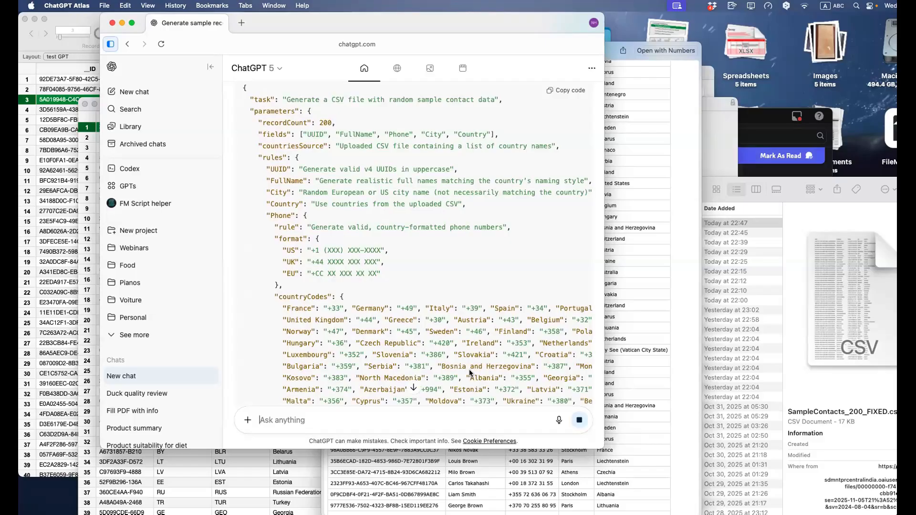
scroll(463, 357, down, 10)
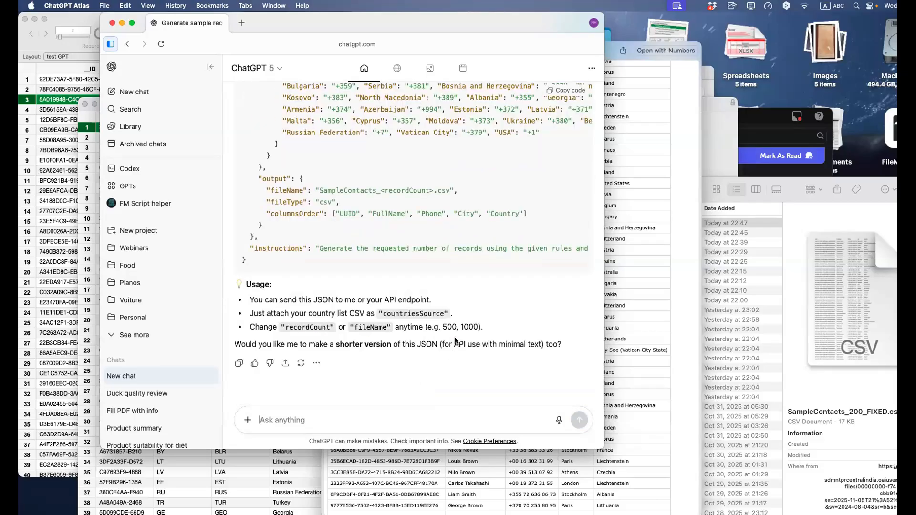
scroll(455, 340, up, 4)
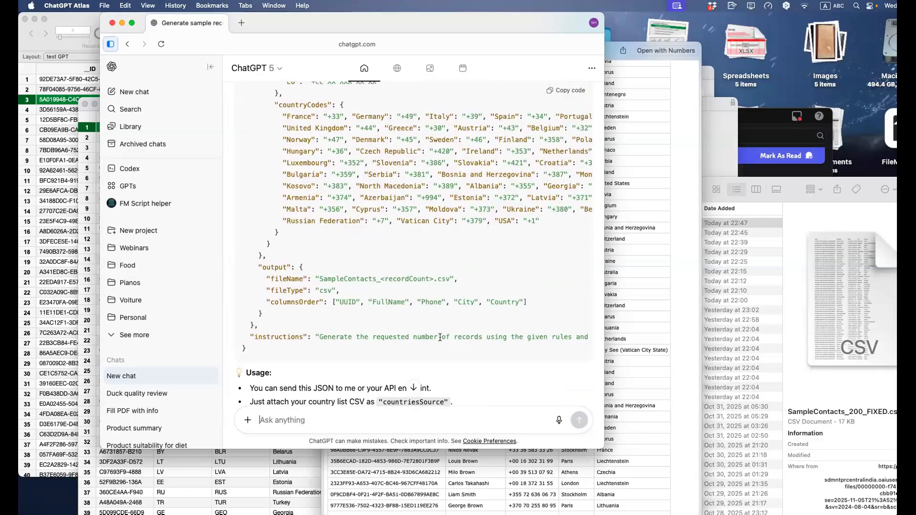
scroll(448, 338, up, 10)
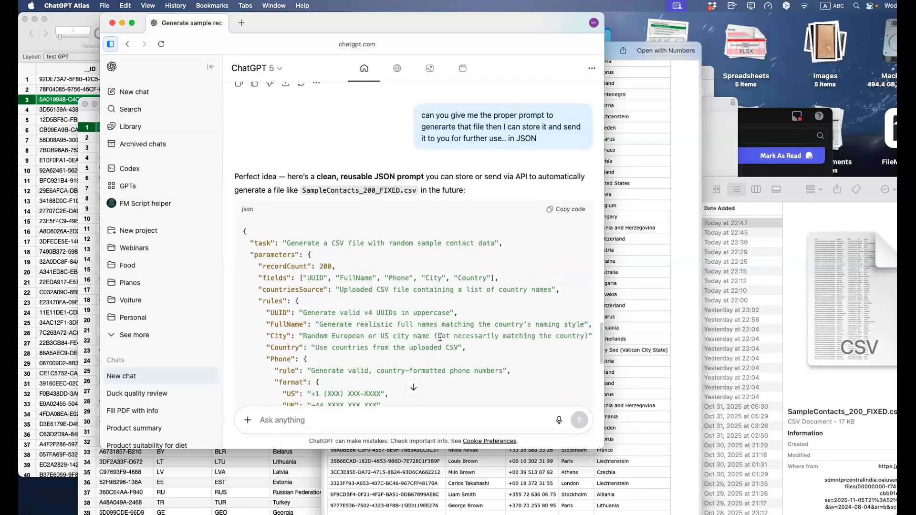
scroll(441, 340, up, 10)
scroll(439, 340, up, 2)
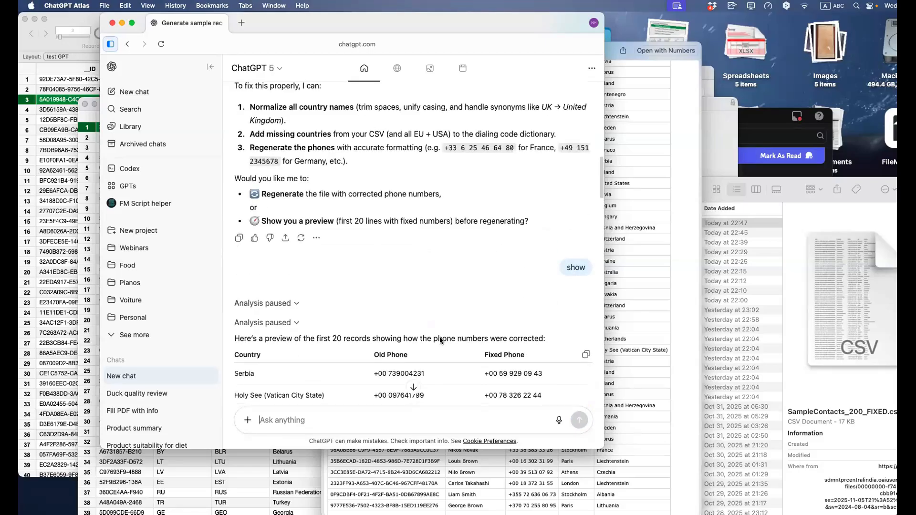
scroll(440, 340, down, 20)
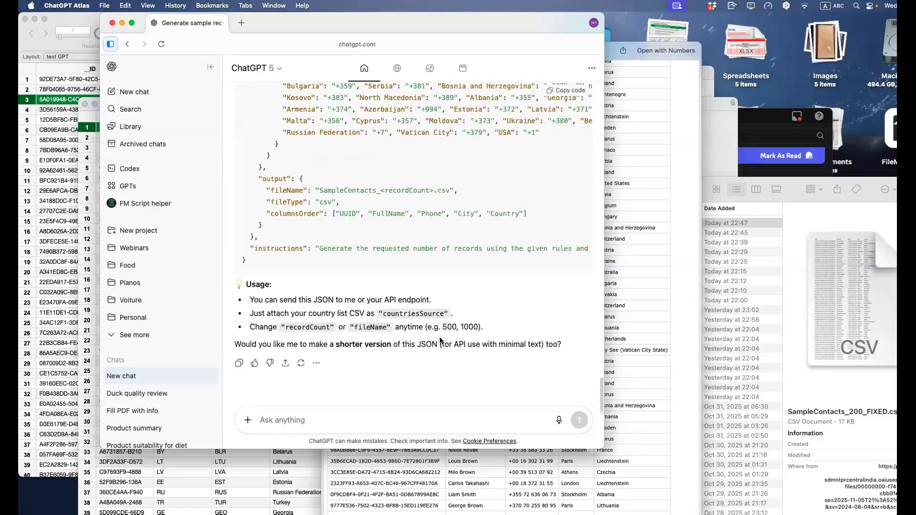
scroll(440, 341, up, 4)
scroll(439, 340, up, 2)
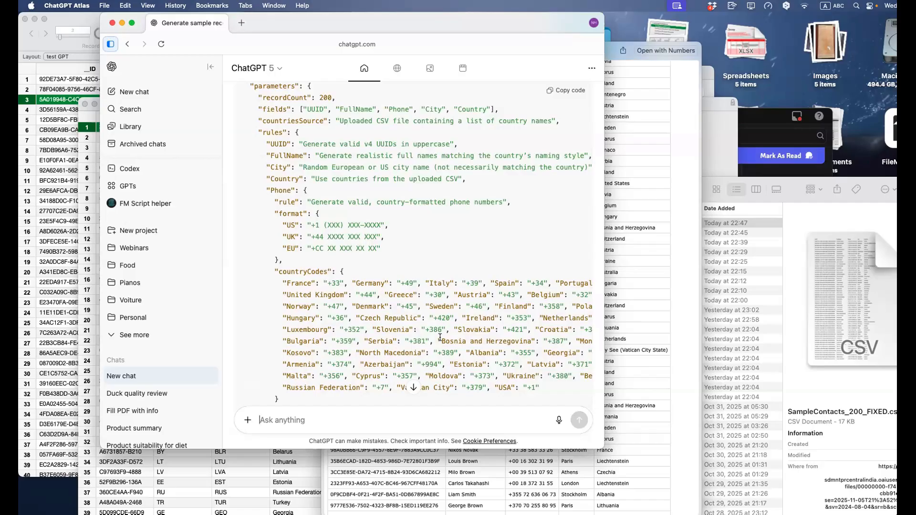
Step: Review the earlier replies with the corrected phone number preview and the missing dialing codes
scroll(504, 299, up, 4)
scroll(503, 299, up, 15)
drag(374, 218, 415, 262)
scroll(414, 266, down, 10)
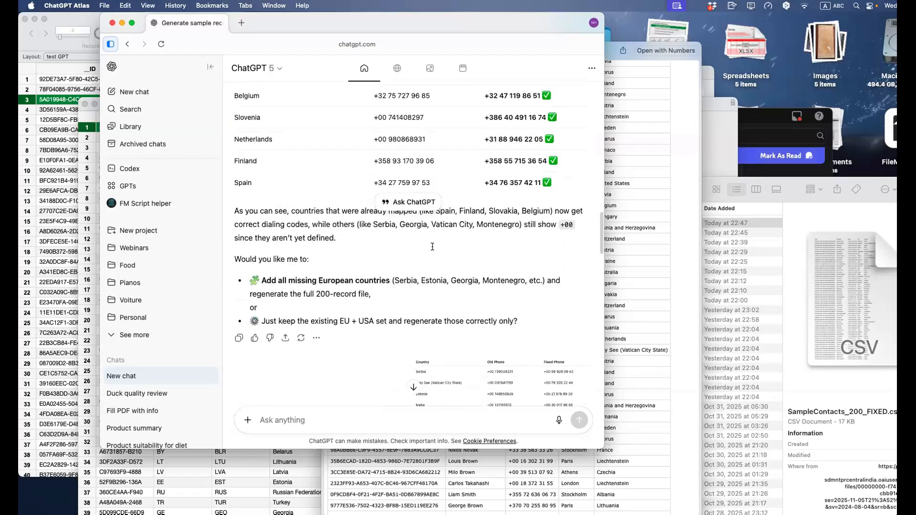
scroll(432, 246, down, 10)
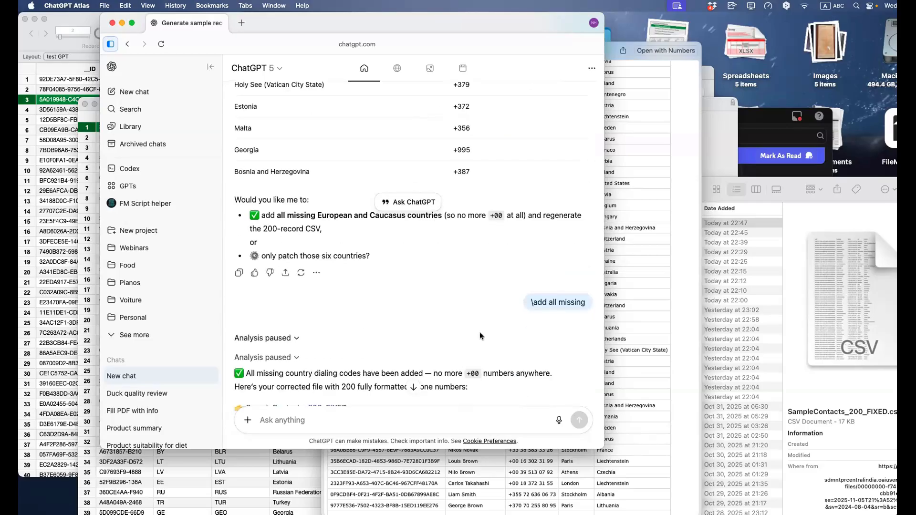
scroll(480, 336, down, 2)
scroll(478, 333, down, 3)
Step: Examine the full width of the JSON prompt's long lines and go back to its beginning
scroll(478, 332, down, 10)
scroll(334, 300, up, 3)
scroll(377, 314, right, 5)
scroll(377, 314, right, 5)
scroll(382, 311, left, 10)
scroll(384, 307, up, 6)
scroll(384, 312, up, 1)
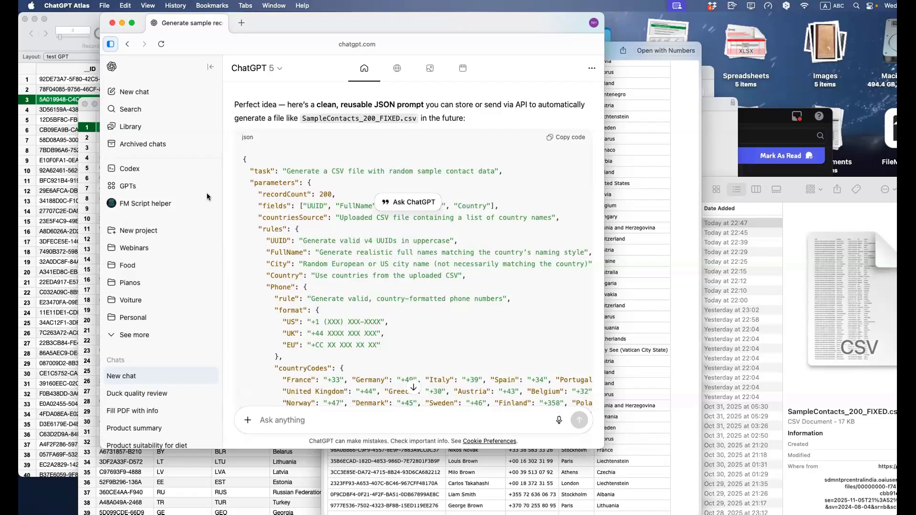
click(71, 128)
key(super+shift+s)
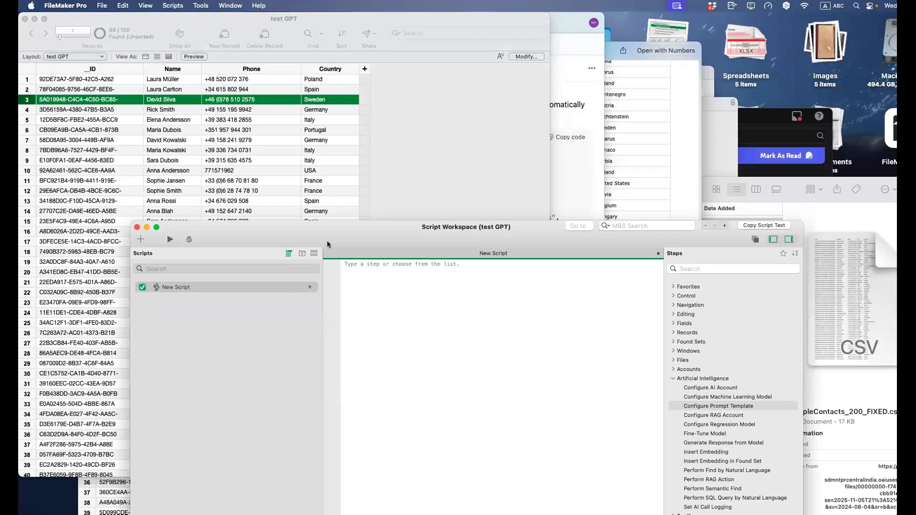
drag(328, 241, 304, 180)
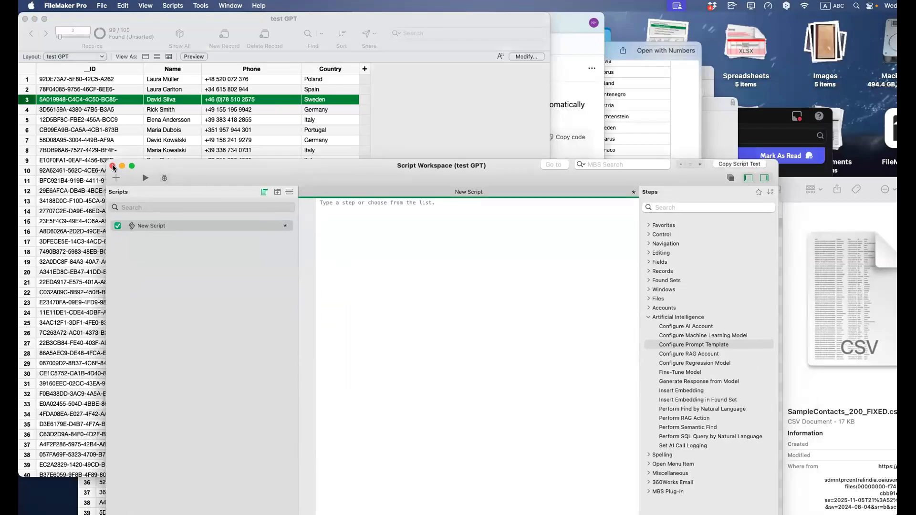
click(112, 166)
click(471, 216)
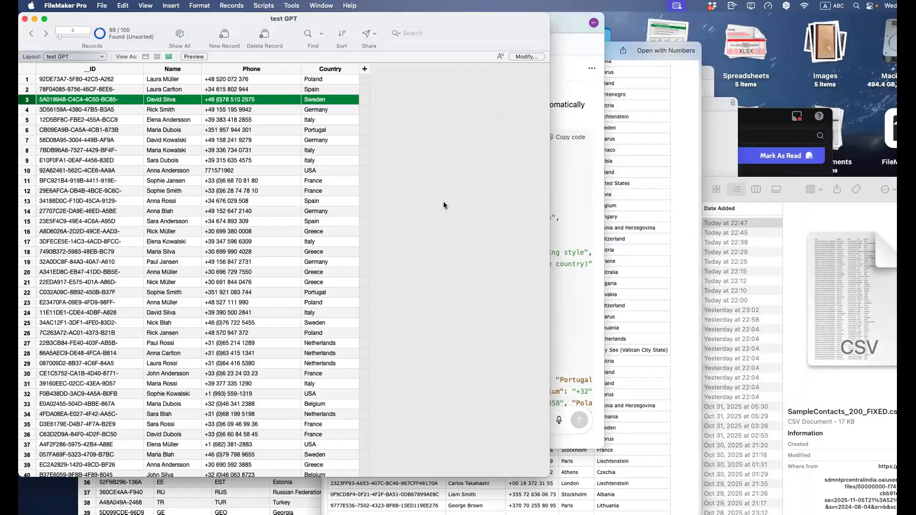
click(574, 196)
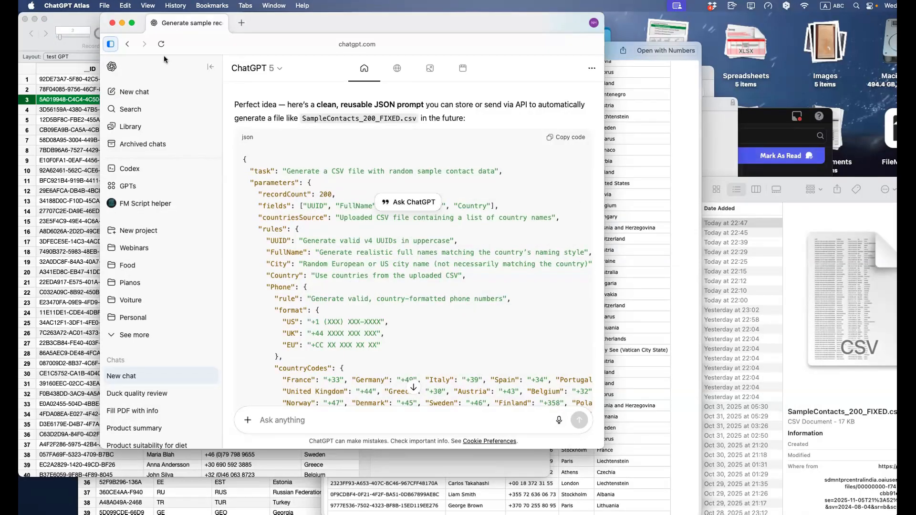
Step: Switch to FileMaker Pro, open the Script Workspace and add a Configure AI Account step to New Script
click(76, 17)
key(super+shift+s)
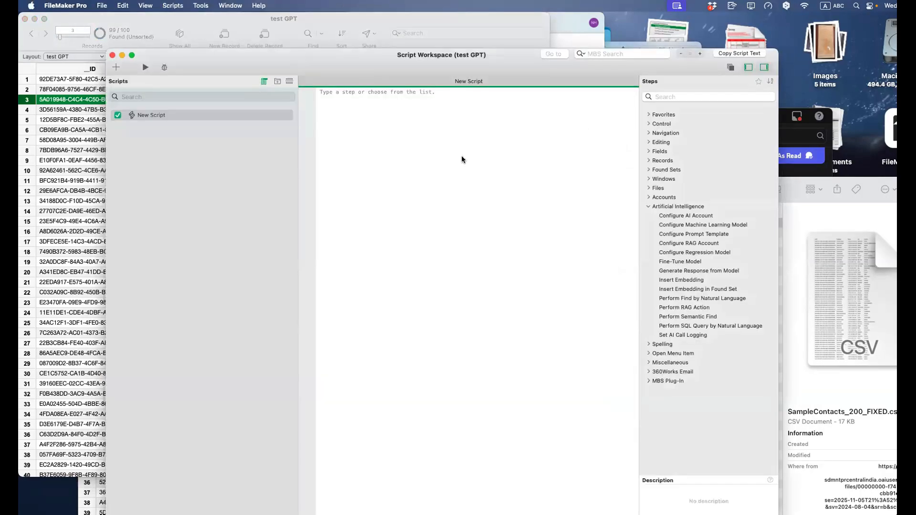
click(713, 224)
click(713, 218)
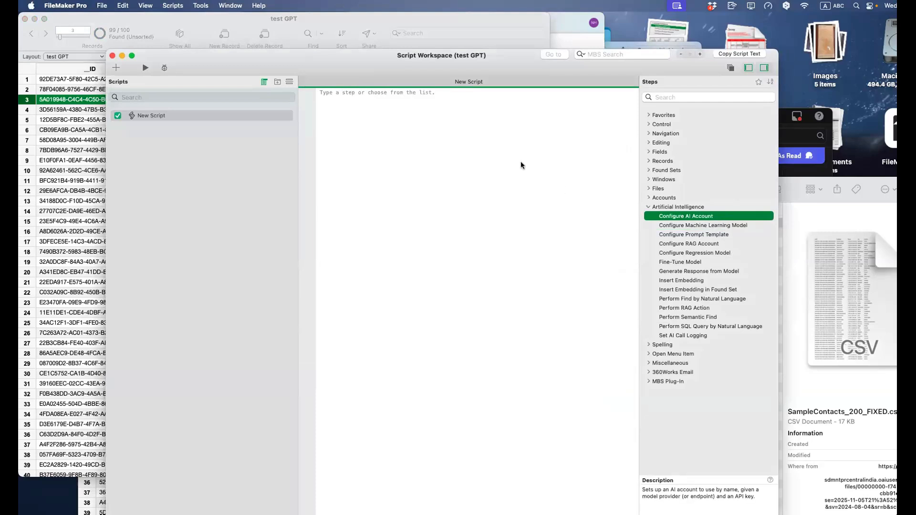
double_click(676, 216)
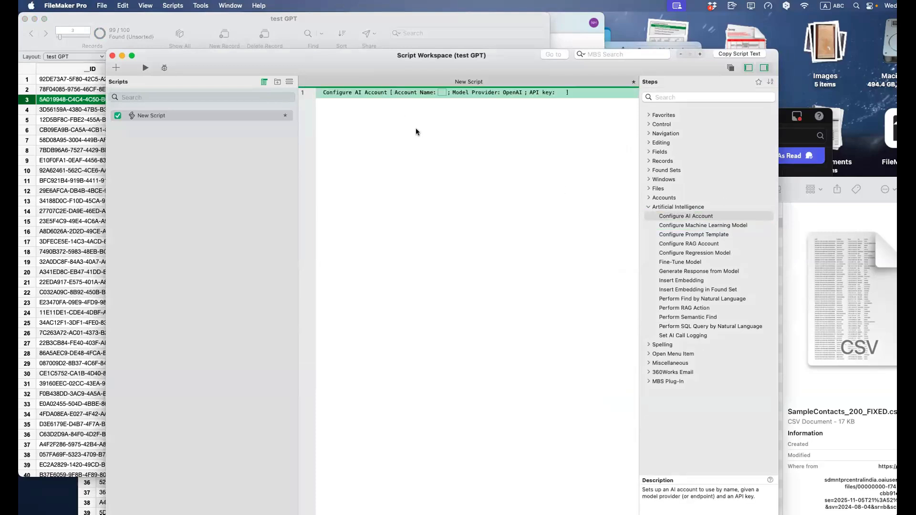
click(442, 92)
key(Escape)
click(454, 170)
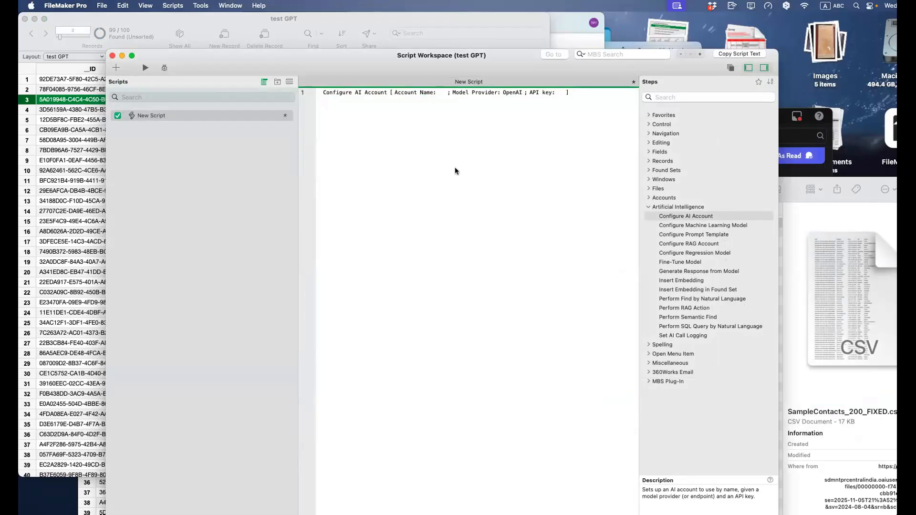
Step: Move the Script Workspace out of the way and return to ChatGPT to look over the JSON prompt
drag(440, 62, 443, 62)
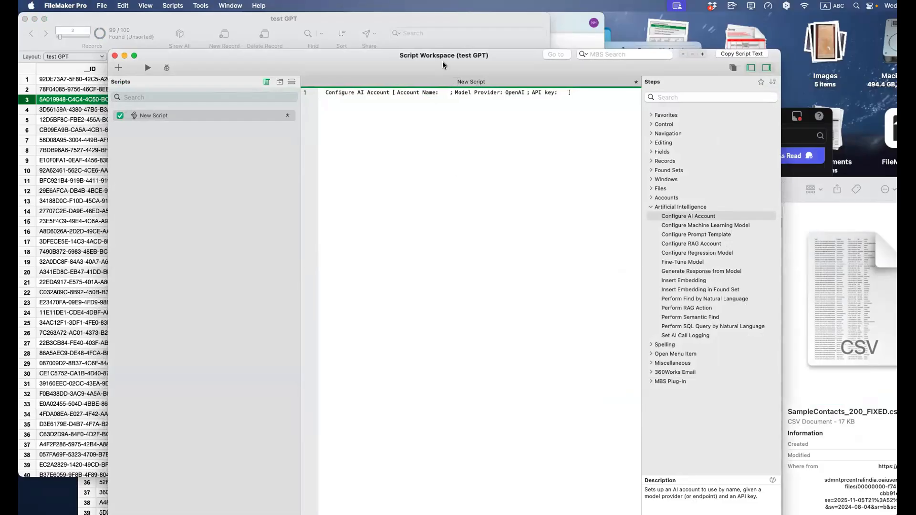
drag(442, 61, 491, 272)
click(415, 145)
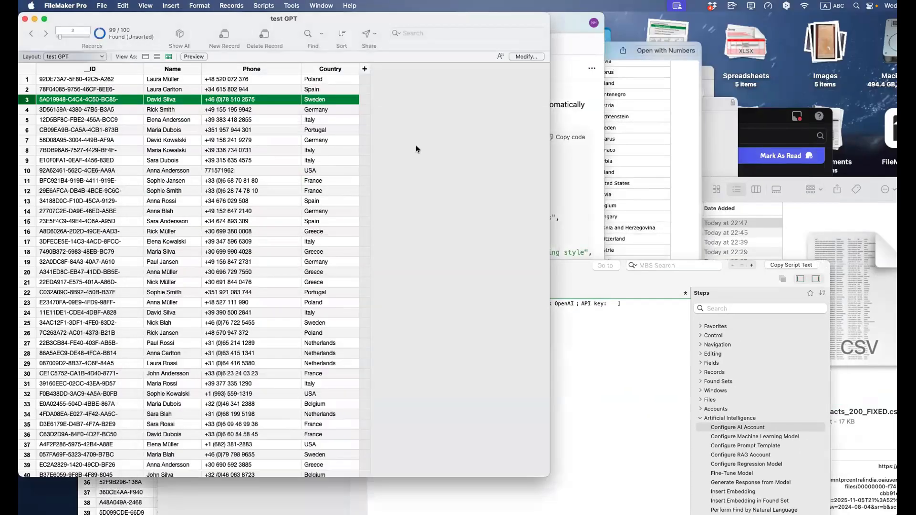
click(567, 155)
scroll(442, 182, down, 1)
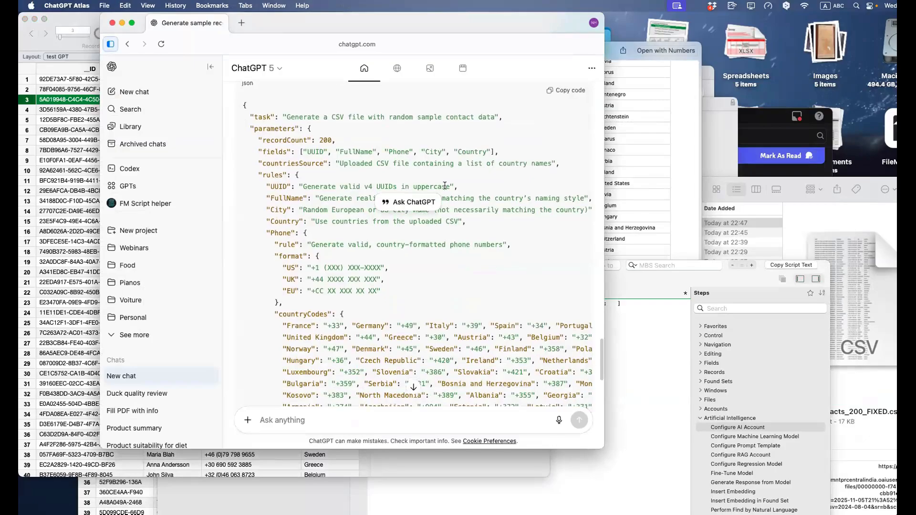
scroll(405, 205, down, 8)
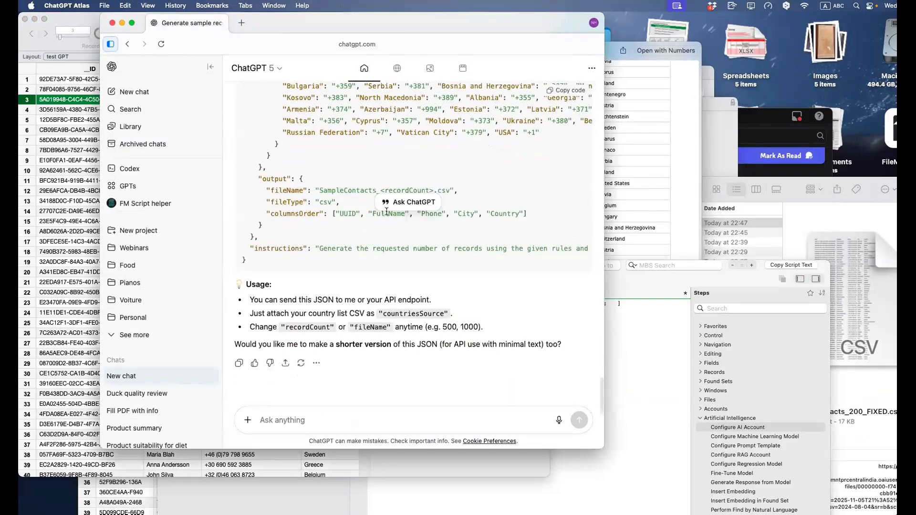
scroll(372, 212, up, 3)
scroll(372, 211, up, 10)
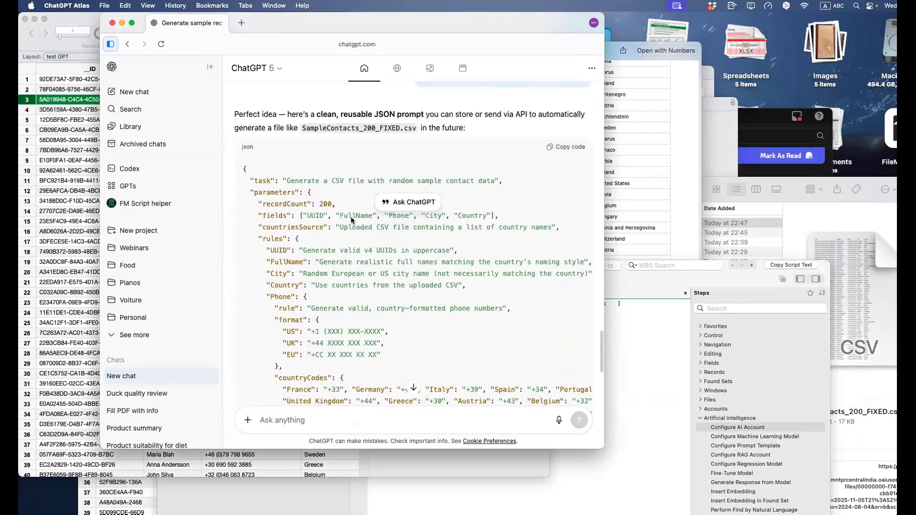
Step: Highlight the entire JSON prompt from opening to closing brace, return to its start and clear the highlight
drag(241, 185, 284, 384)
drag(354, 403, 333, 257)
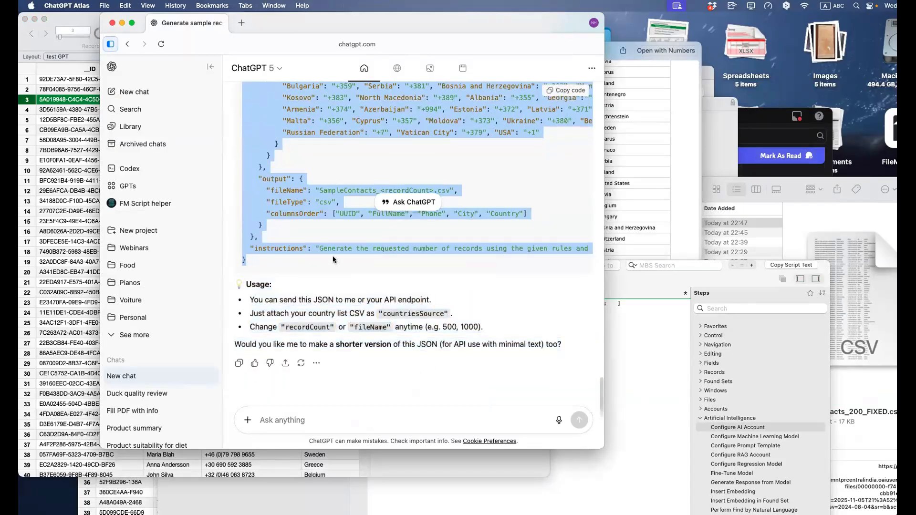
scroll(333, 256, up, 8)
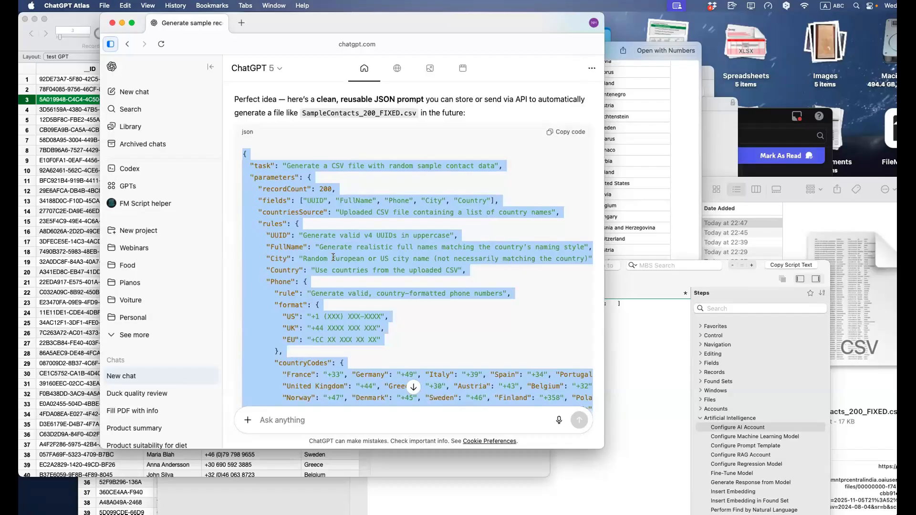
click(307, 235)
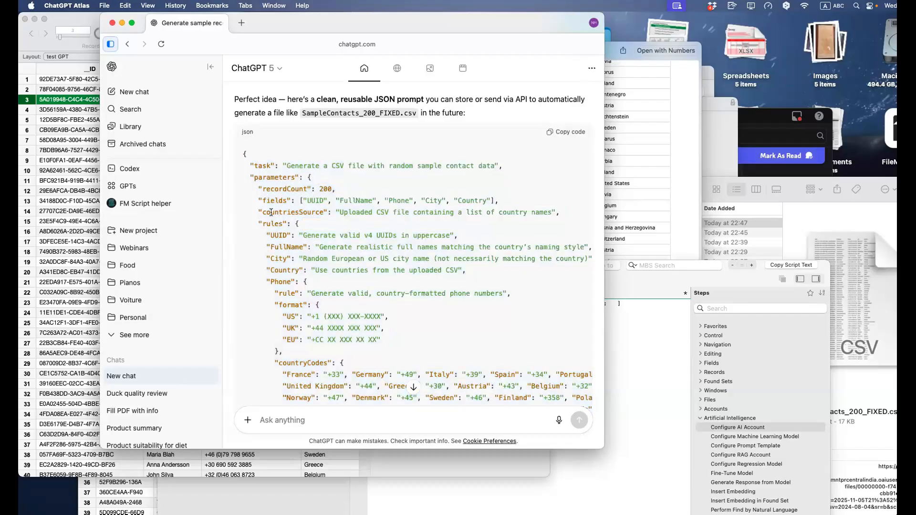
Step: Highlight in turn the JSON prompt's task, parameters, rules and Phone sections, including the phone number rule
double_click(261, 166)
drag(251, 178, 318, 226)
drag(255, 223, 320, 278)
click(320, 278)
drag(270, 293, 509, 294)
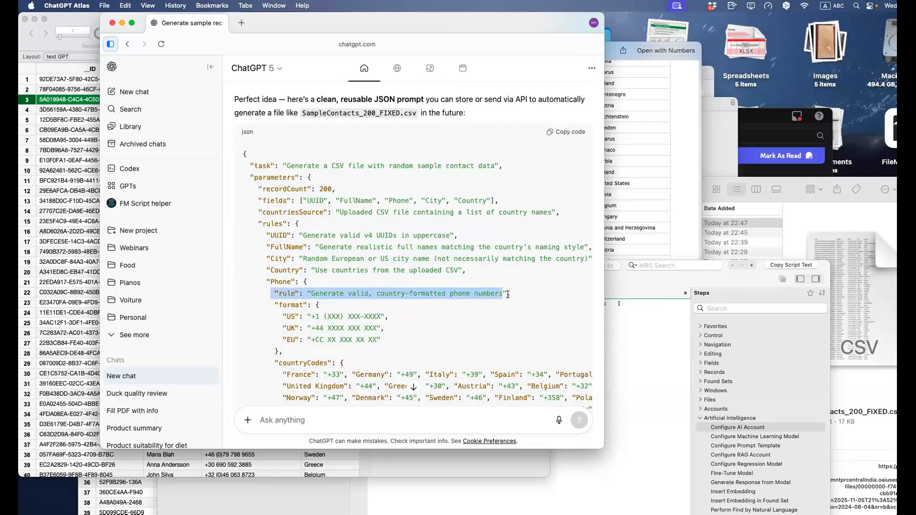
click(309, 285)
drag(309, 285, 247, 280)
Step: Highlight the countryCodes key in the JSON prompt and examine the code list, output and instructions sections
scroll(247, 280, down, 2)
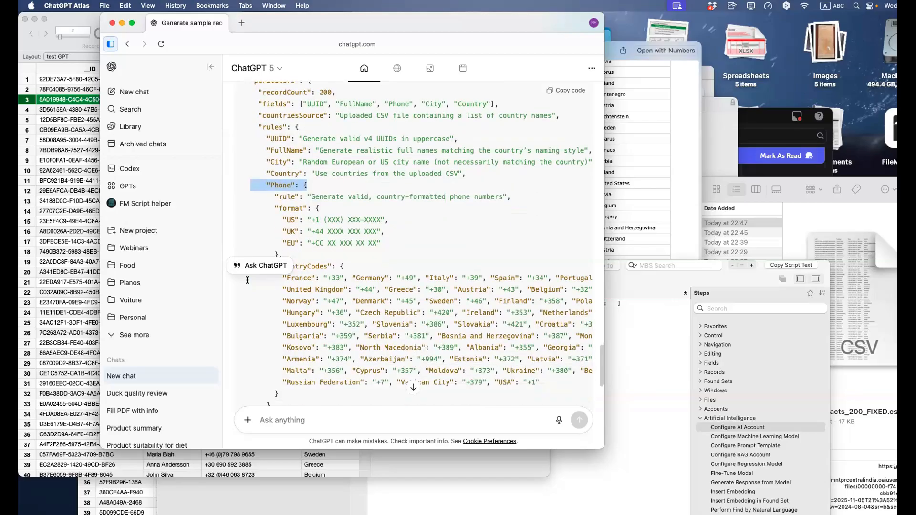
click(272, 250)
drag(347, 246, 274, 247)
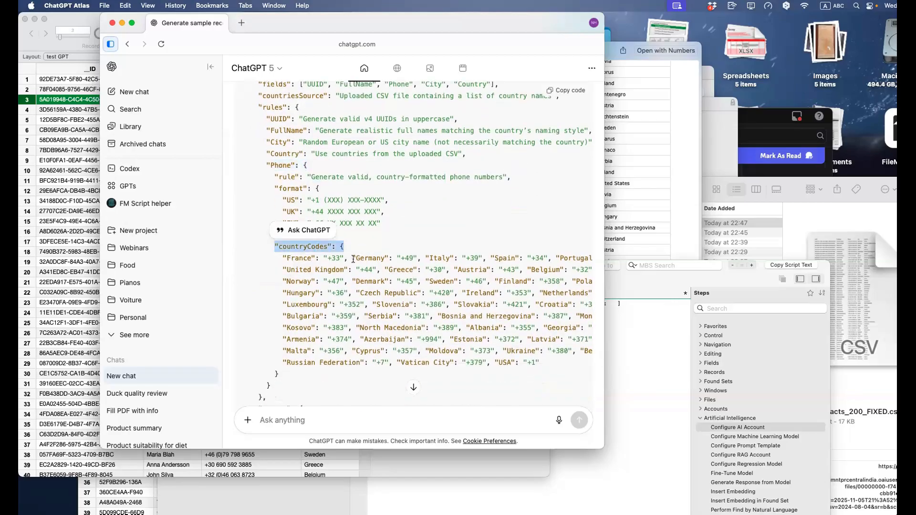
scroll(272, 317, down, 3)
scroll(273, 314, down, 2)
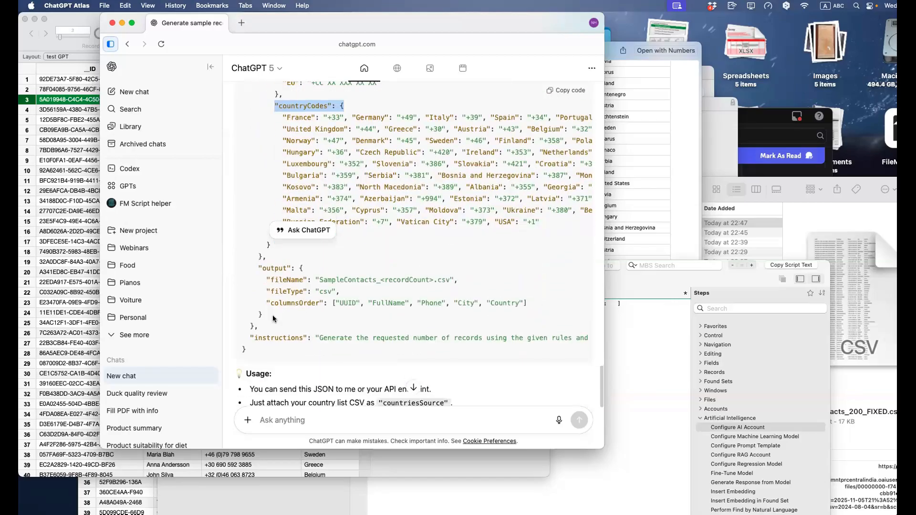
Step: Return to the start of the JSON prompt and highlight its rules key, and the lines from the task through the rules
scroll(273, 305, up, 10)
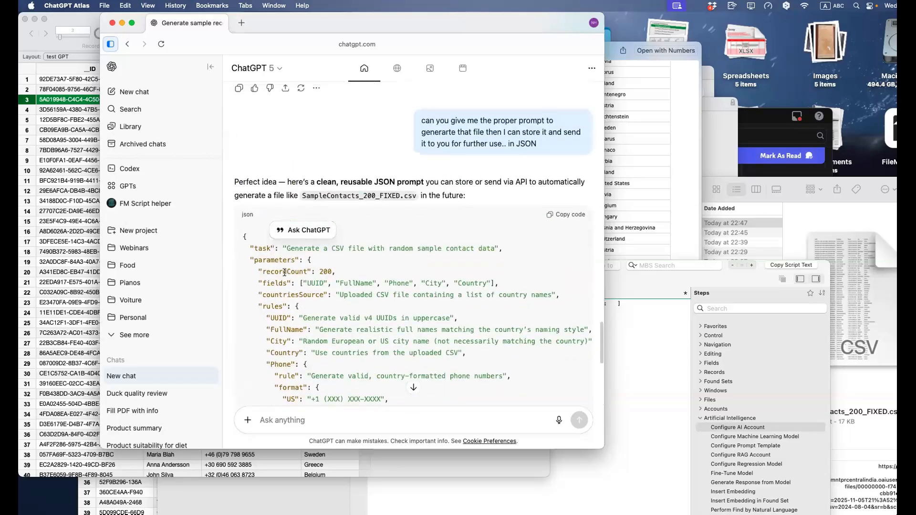
drag(255, 307, 334, 314)
click(332, 314)
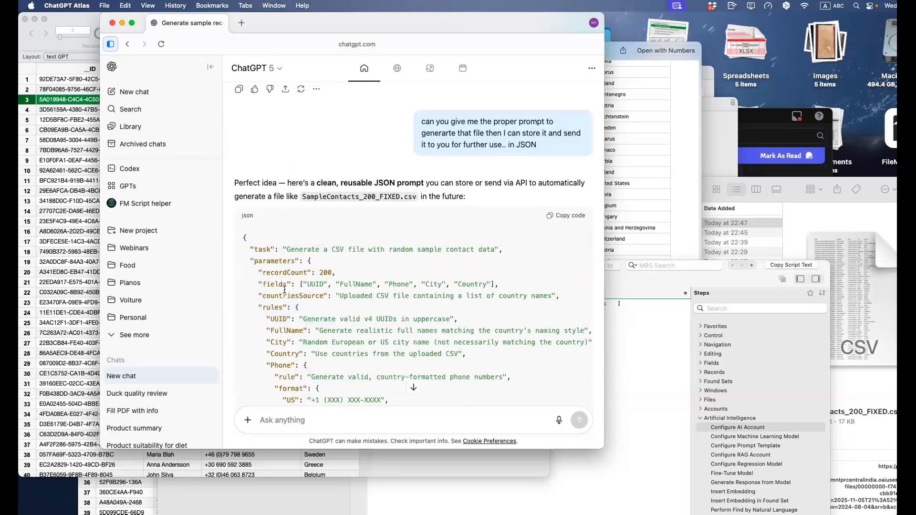
drag(247, 248, 511, 313)
scroll(306, 263, down, 2)
scroll(295, 308, down, 3)
click(394, 330)
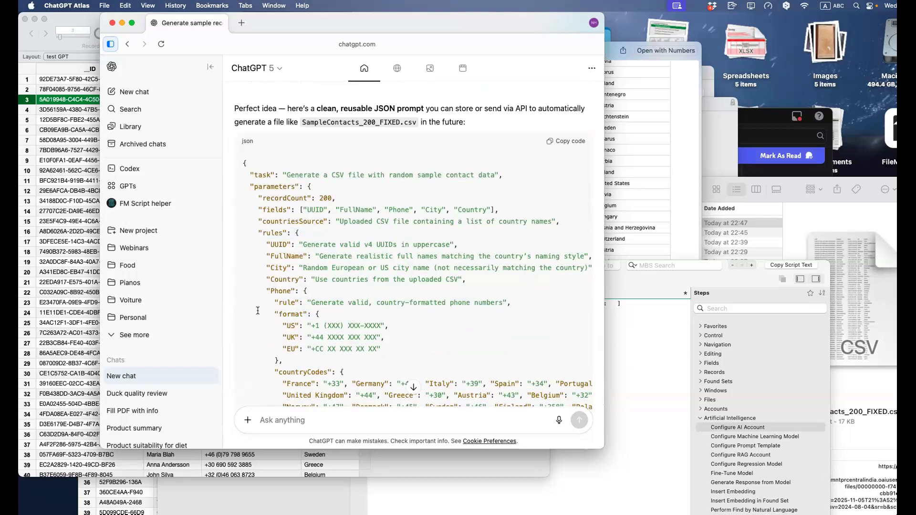
Step: Highlight the phone format block with the US, UK and EU patterns, clear it, and look back at the request above the JSON prompt
drag(266, 314, 365, 356)
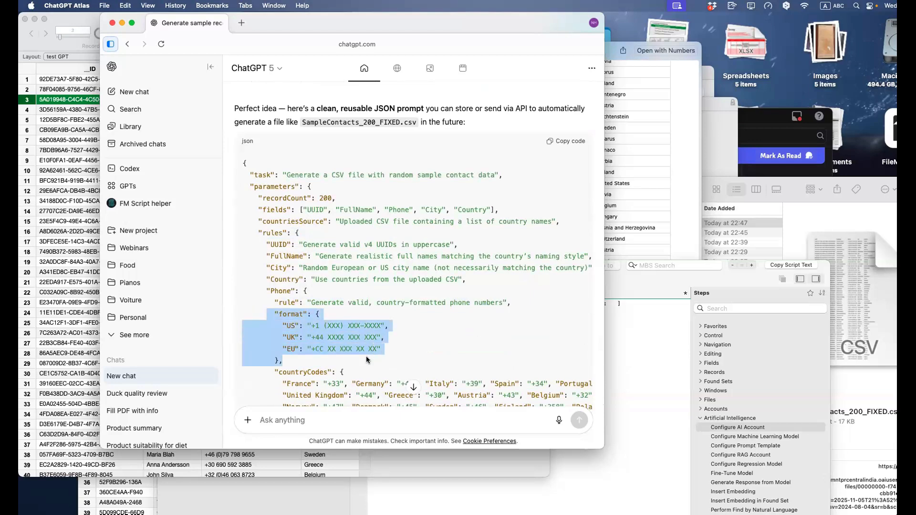
scroll(365, 356, down, 2)
click(366, 306)
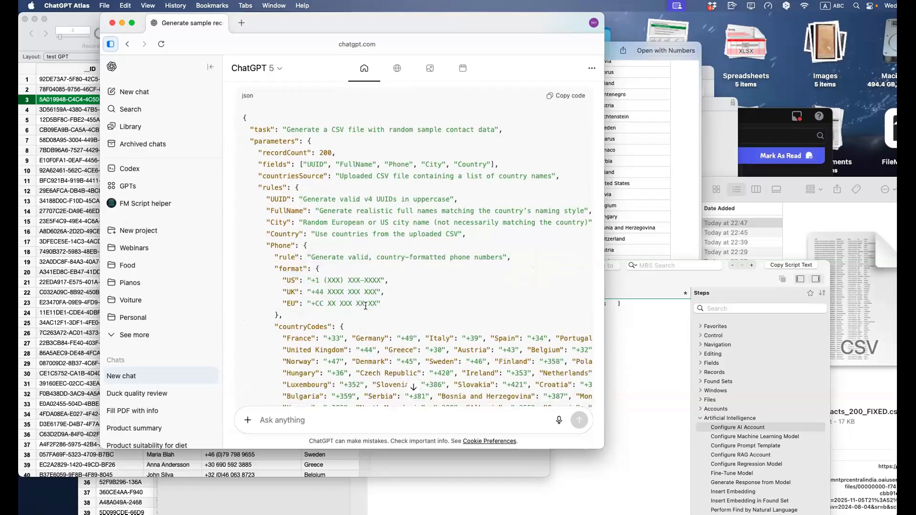
scroll(364, 304, up, 8)
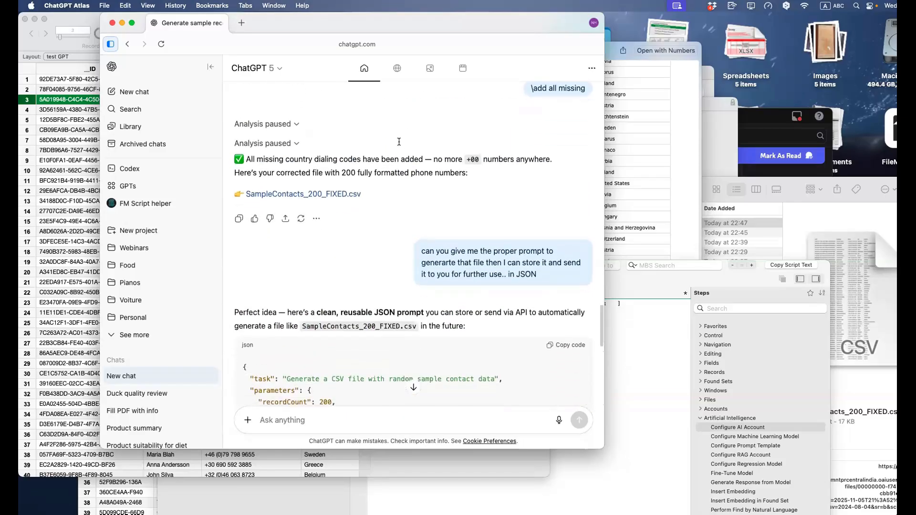
Step: Reply "yes" to ChatGPT's offer of a shorter version of the JSON prompt for API use
scroll(395, 164, down, 10)
scroll(394, 168, down, 9)
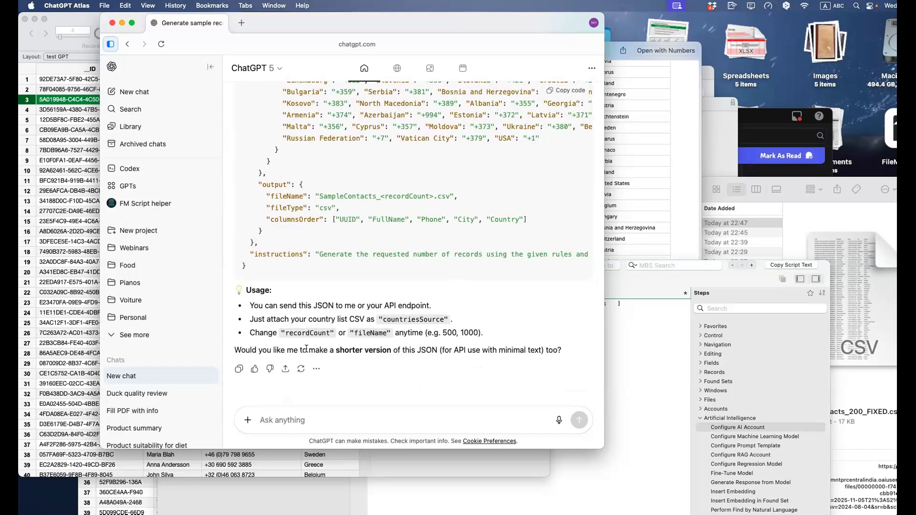
click(321, 416)
text(yes)
key(Return)
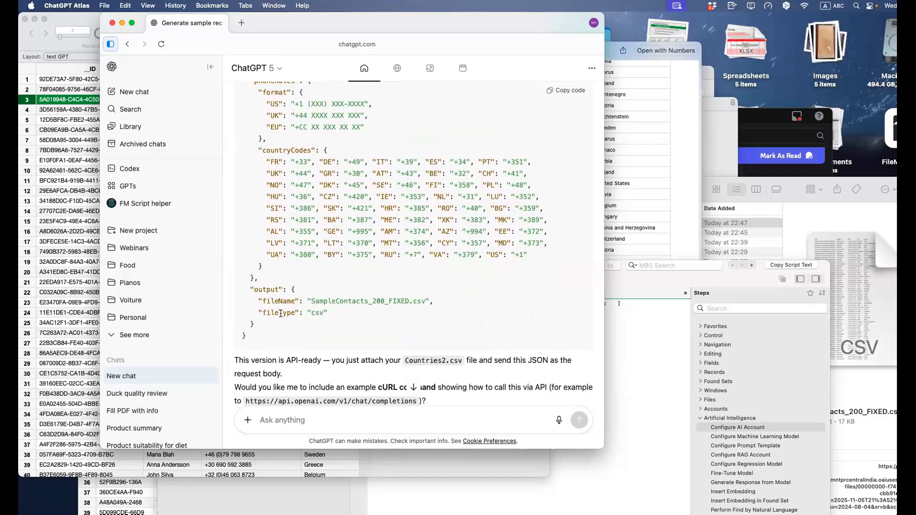
Step: Highlight the shortened JSON prompt from the fileType line upward and examine it through to the closing cURL question
drag(329, 313, 239, 156)
scroll(234, 163, up, 5)
scroll(234, 163, down, 2)
scroll(234, 162, down, 4)
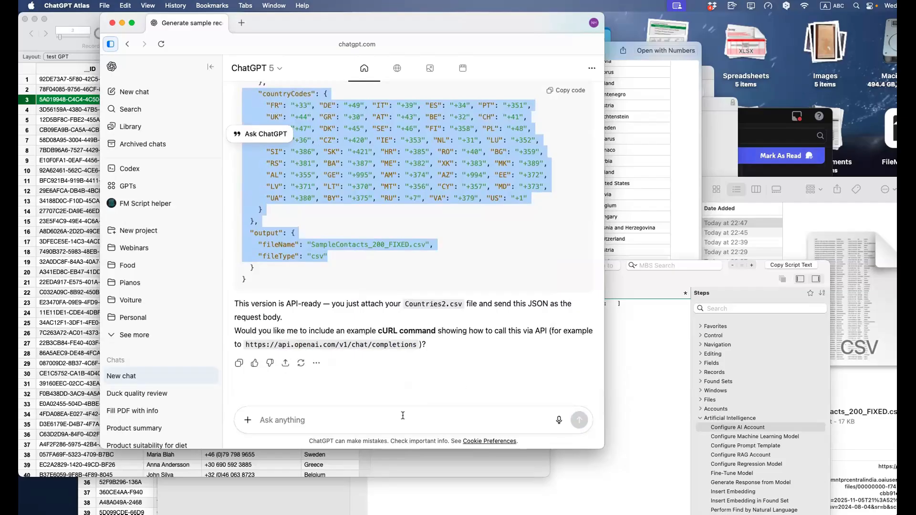
Step: Send ChatGPT the message "no it's ok... just wanted to know what is you record count limit for Sampel data"
click(384, 422)
text(no )
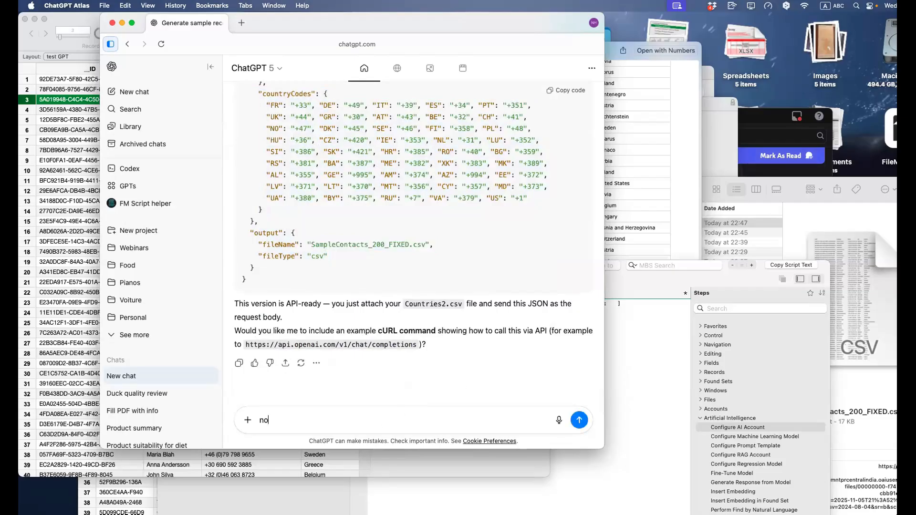
text(it's ok... just wanted to know w)
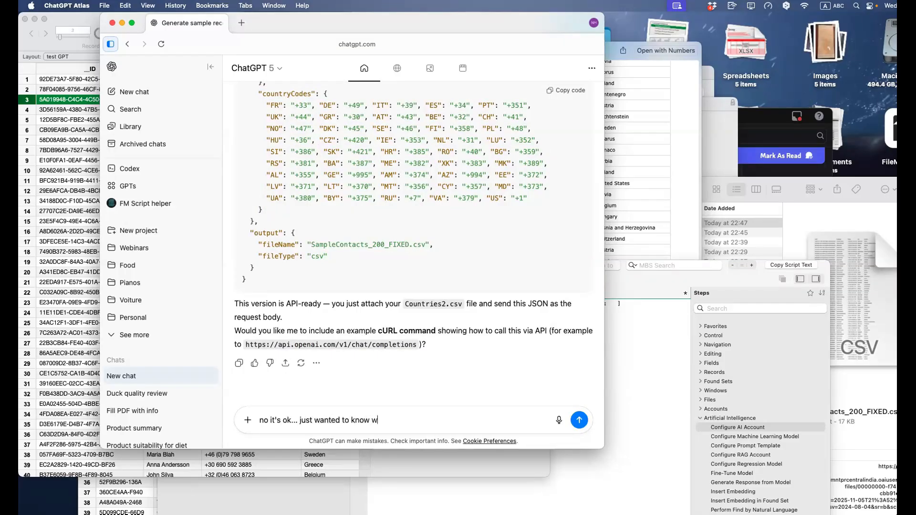
text(hat is you record count limit)
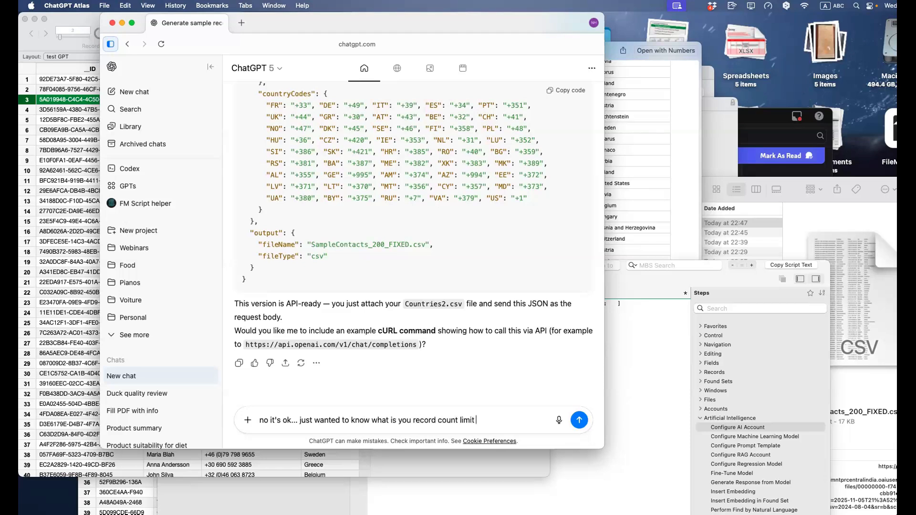
text( for Sampeld atra)
key(Left)
key(Left)
key(Left)
key(Left)
key(Left)
key(Left)
key(Right)
key(Right)
key(BackSpace)
key(BackSpace)
key(Return)
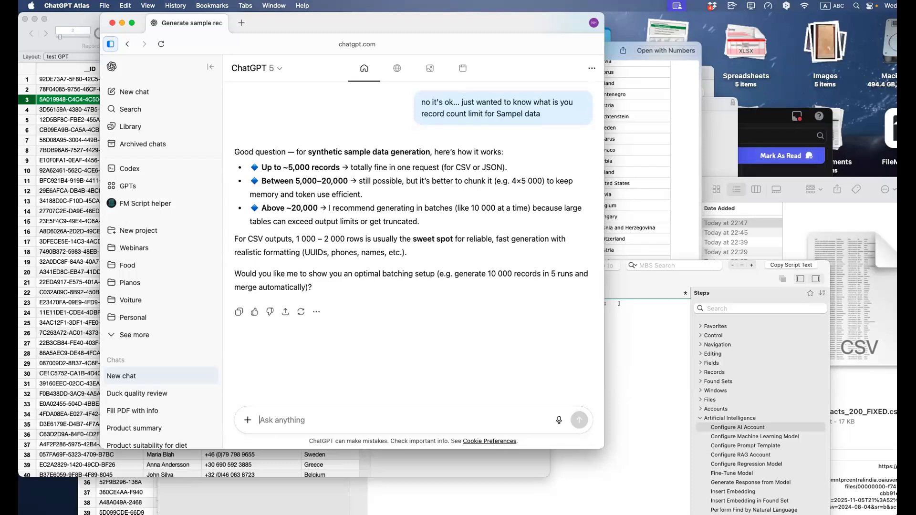
Step: Decline the batching setup offer by sending the reply "no just wondering"
text(no jusyt womderong)
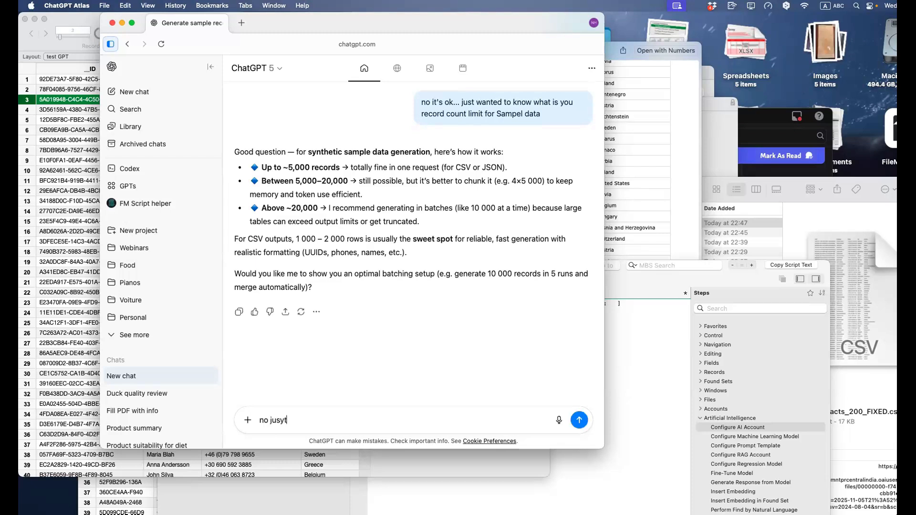
key(BackSpace)
key(BackSpace)
key(BackSpace)
key(BackSpace)
key(BackSpace)
key(BackSpace)
key(BackSpace)
text(ndering)
key(Return)
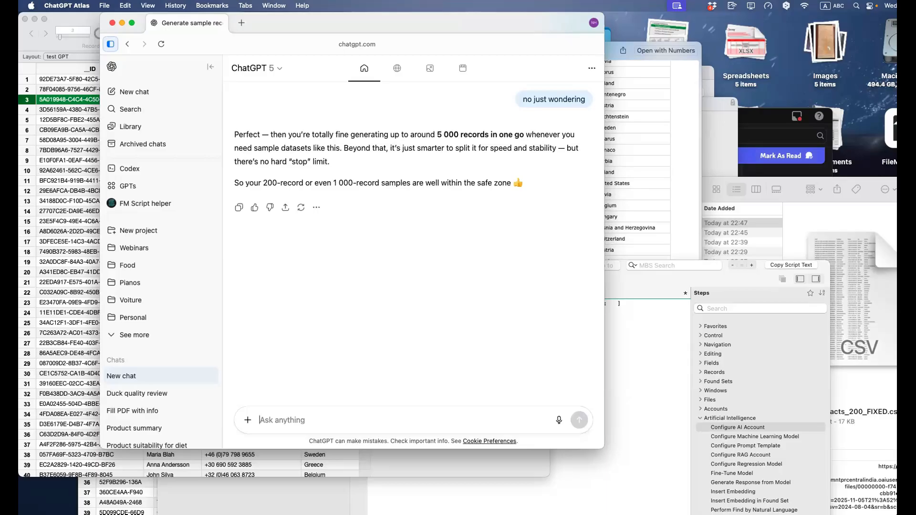